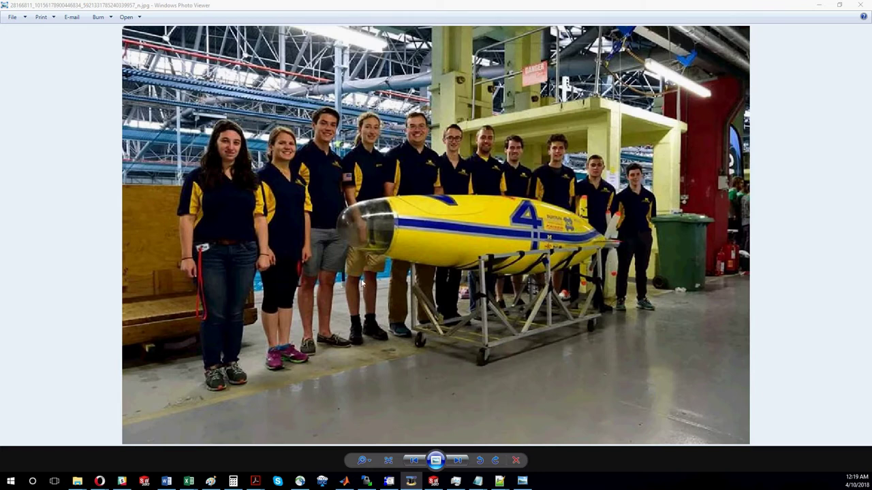
In the web browser, review the MATLAB license options and the OpenProp, SOLIDWORKS and Fusion 360 pages, and minimize the browser
{"action": "left_click", "coordinate": [100, 481]}
{"action": "left_click_drag", "start_coordinate": [369, 72], "coordinate": [757, 92]}
{"action": "left_click", "coordinate": [762, 86]}
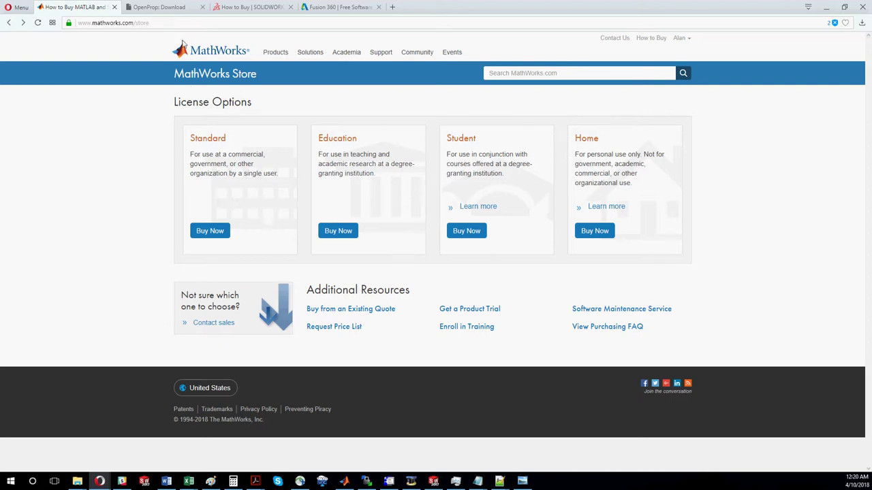
{"action": "left_click", "coordinate": [171, 8]}
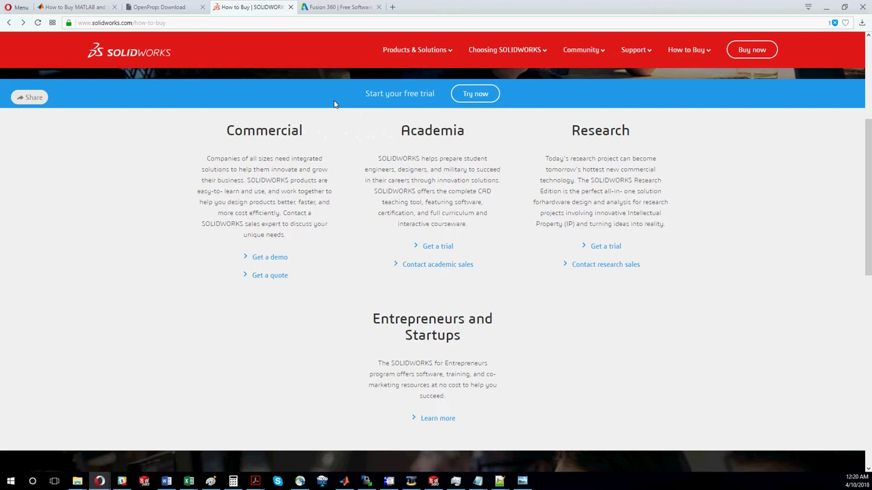
{"action": "left_click", "coordinate": [335, 8]}
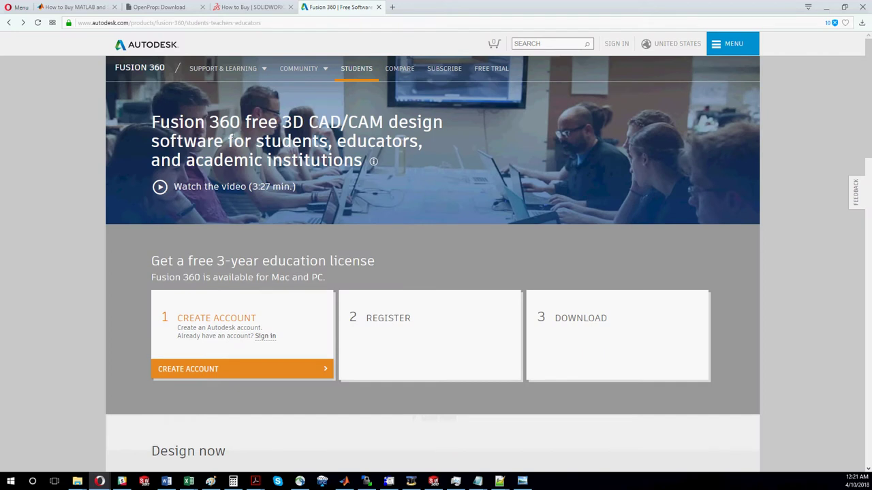
{"action": "left_click", "coordinate": [825, 6]}
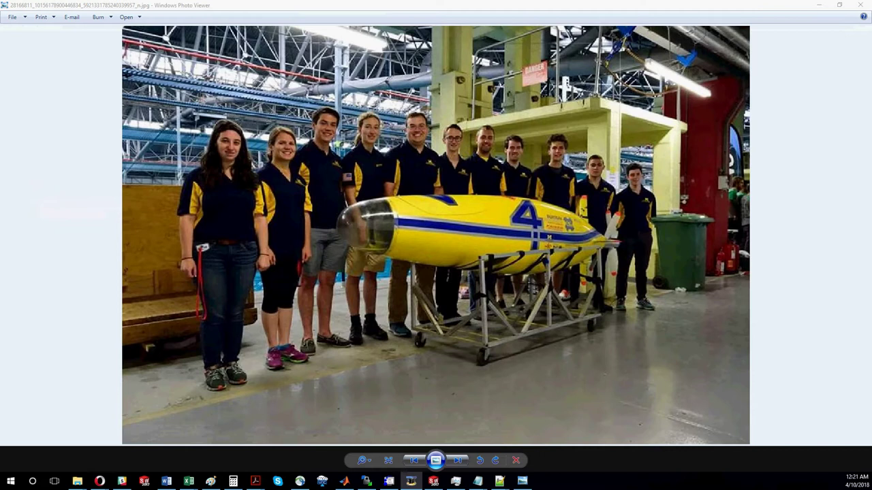
In File Explorer, open the inner OpenProp_v3.3.4 folder and delete all propeller1 files and the propeller1_SolidWorks_v18 folder
{"action": "key", "text": "super+e"}
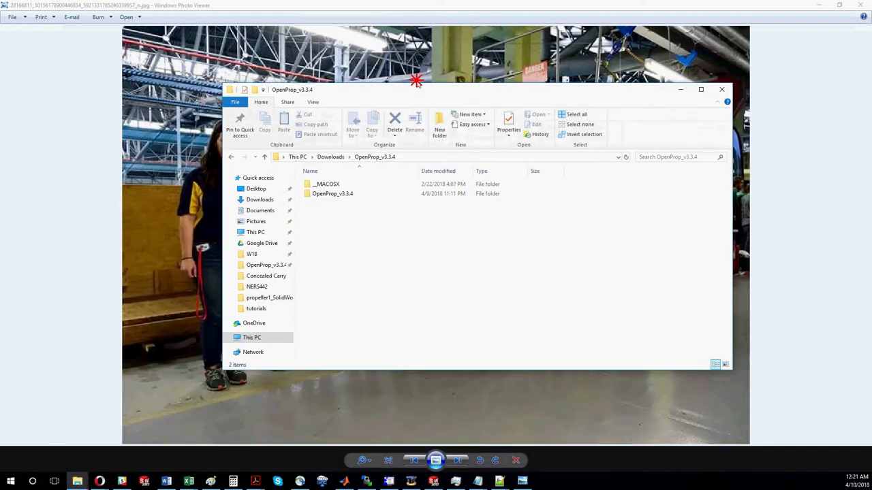
{"action": "left_click", "coordinate": [830, 5]}
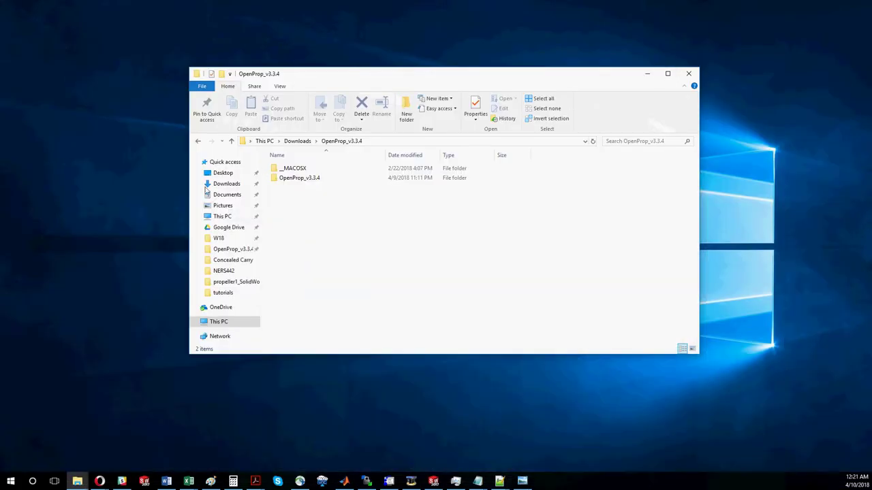
{"action": "left_click", "coordinate": [303, 181]}
{"action": "double_click", "coordinate": [303, 179]}
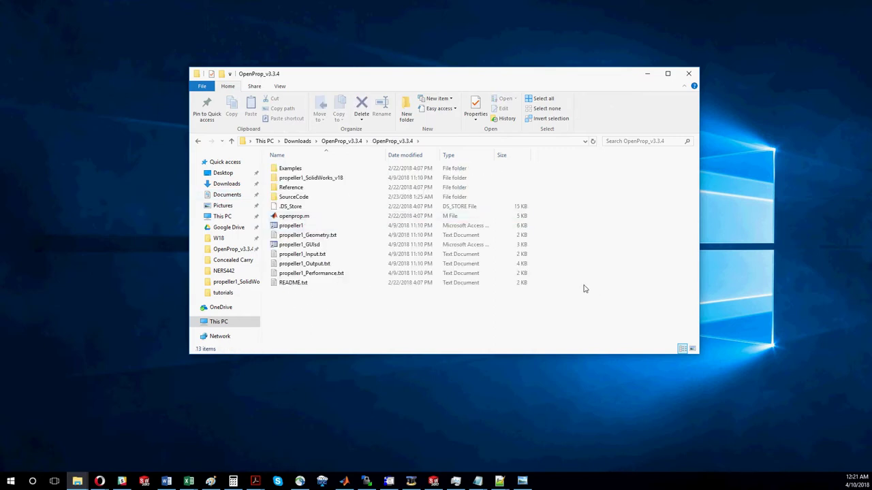
{"action": "left_click_drag", "start_coordinate": [568, 276], "coordinate": [311, 178]}
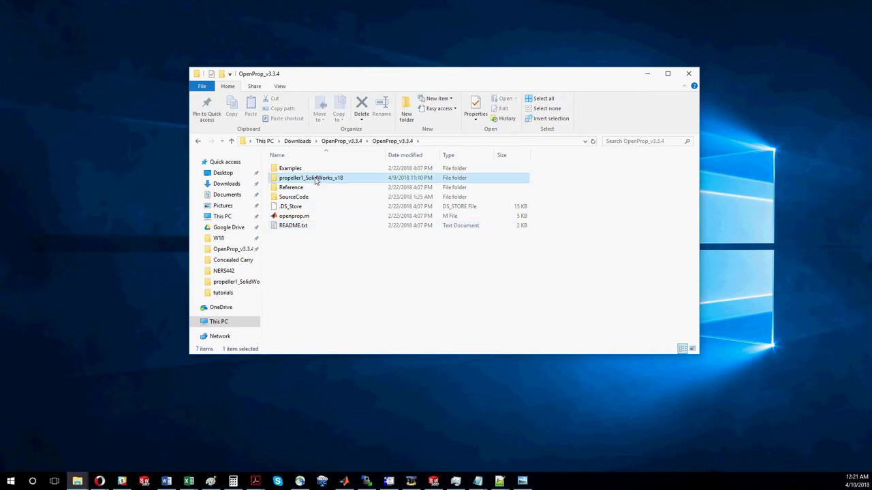
{"action": "key", "text": "Delete"}
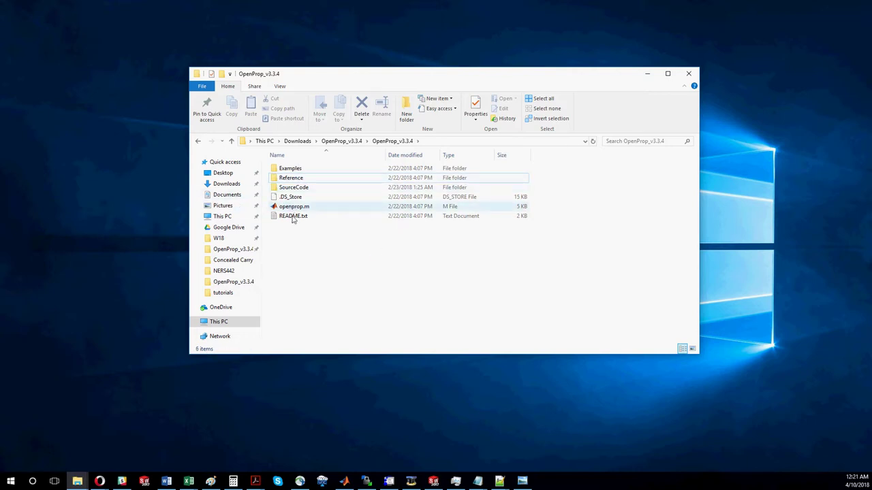
Switch to MATLAB and run the openprop.m script to open the OpenProp design window
{"action": "mouse_move", "coordinate": [344, 481]}
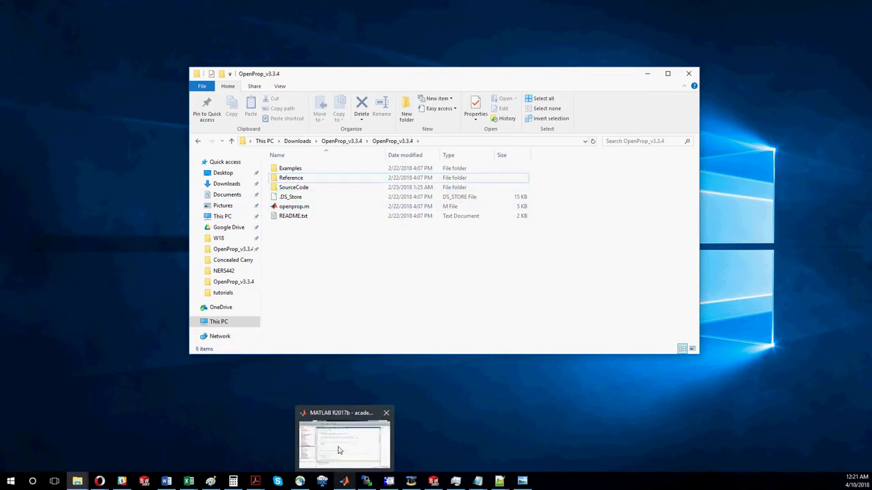
{"action": "left_click", "coordinate": [340, 449]}
{"action": "left_click", "coordinate": [188, 91]}
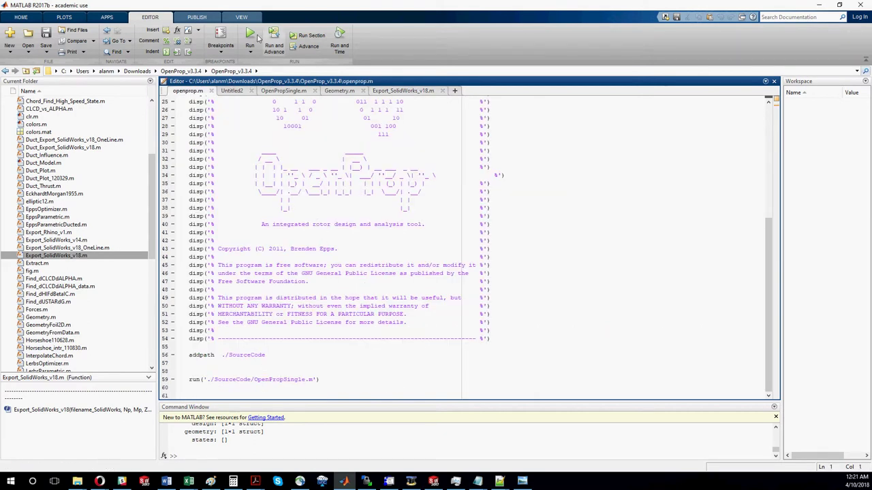
{"action": "key", "text": "F5"}
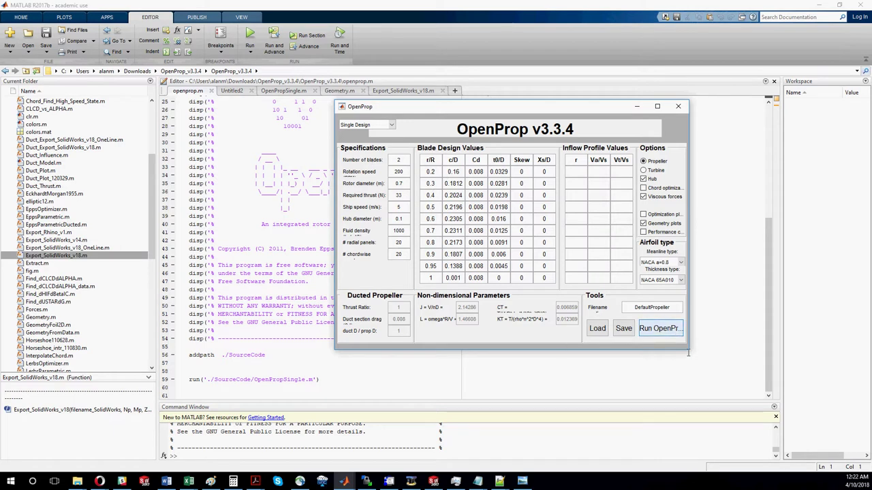
Run OpenProp with the default propeller values and arrange the Plots and OpenProp windows side by side
{"action": "left_click", "coordinate": [668, 330]}
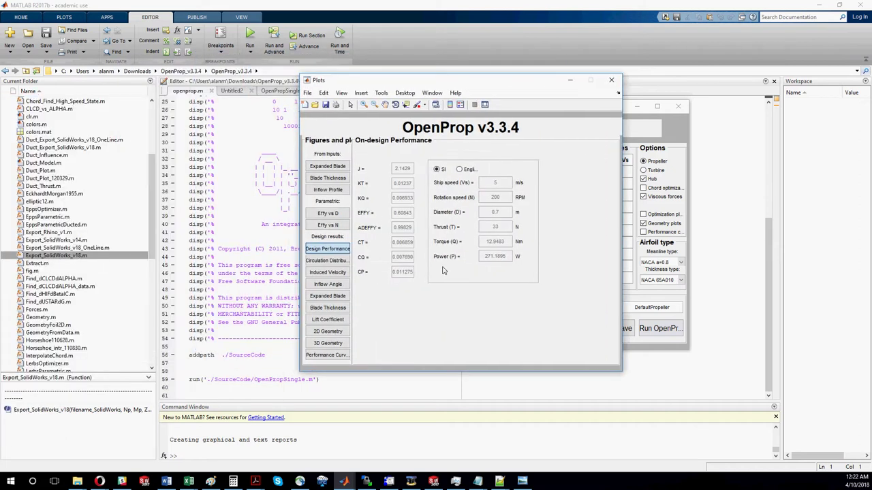
{"action": "left_click", "coordinate": [457, 80]}
{"action": "left_click_drag", "start_coordinate": [457, 80], "coordinate": [219, 59]}
{"action": "left_click", "coordinate": [585, 99]}
{"action": "left_click_drag", "start_coordinate": [585, 99], "coordinate": [626, 85]}
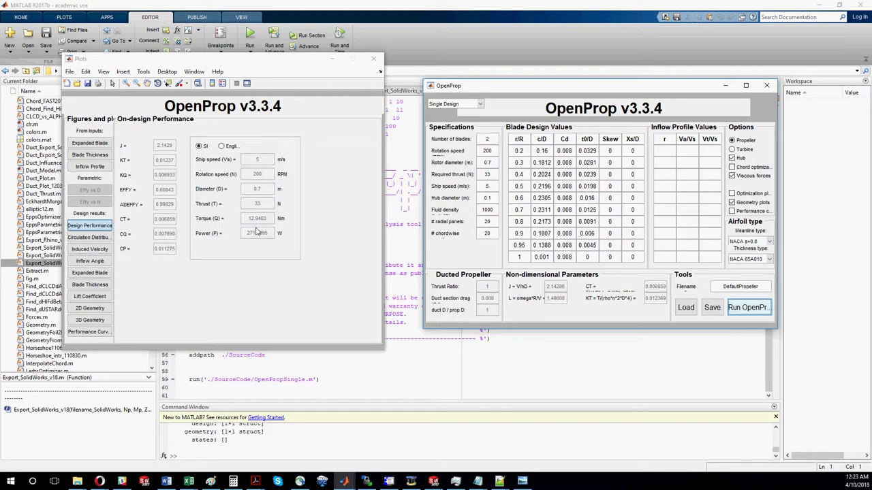
Examine the on-design performance results against the required thrust, hub diameter, fluid density and panel specifications
{"action": "left_click", "coordinate": [156, 194]}
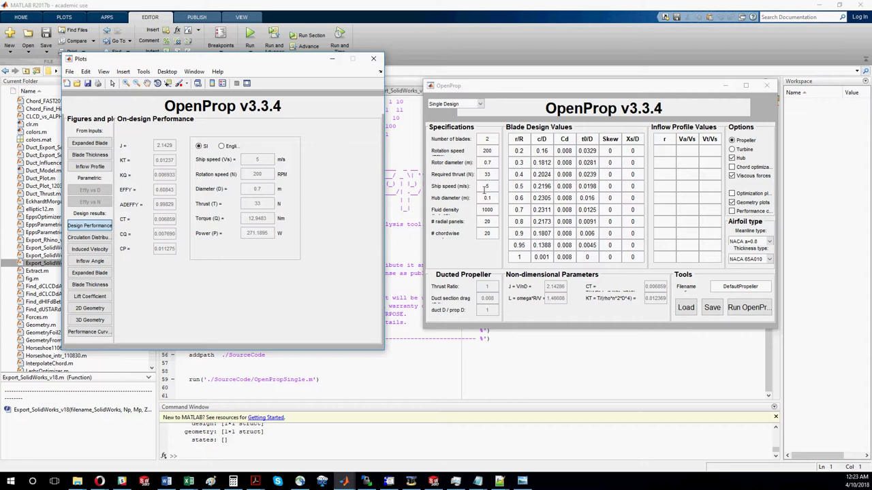
{"action": "double_click", "coordinate": [487, 175]}
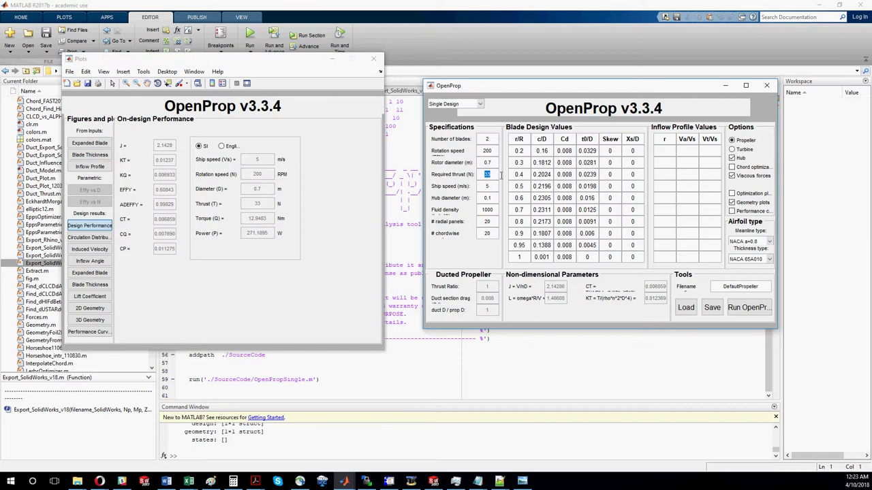
{"action": "double_click", "coordinate": [487, 198]}
{"action": "double_click", "coordinate": [490, 210]}
{"action": "left_click", "coordinate": [487, 233]}
{"action": "left_click", "coordinate": [315, 217]}
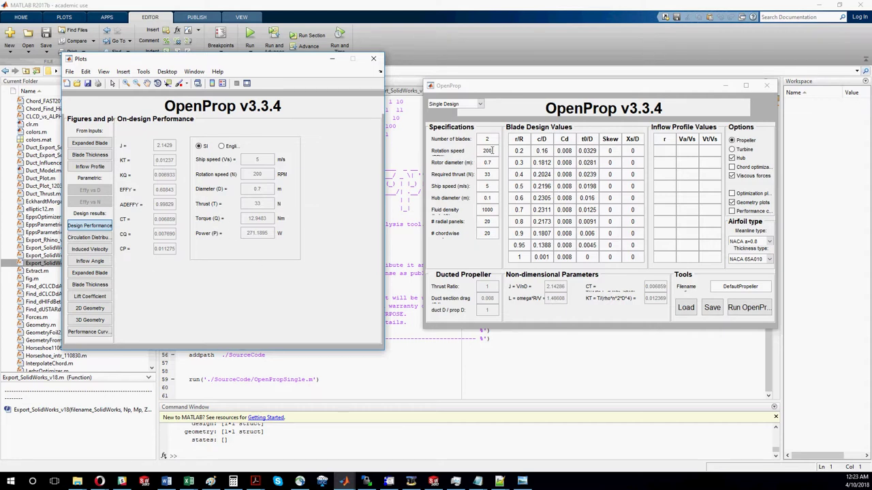
Set the rotation speed to 100 RPM, rerun OpenProp, check the on-design performance and close the plots
{"action": "left_click_drag", "start_coordinate": [492, 150], "coordinate": [480, 151]}
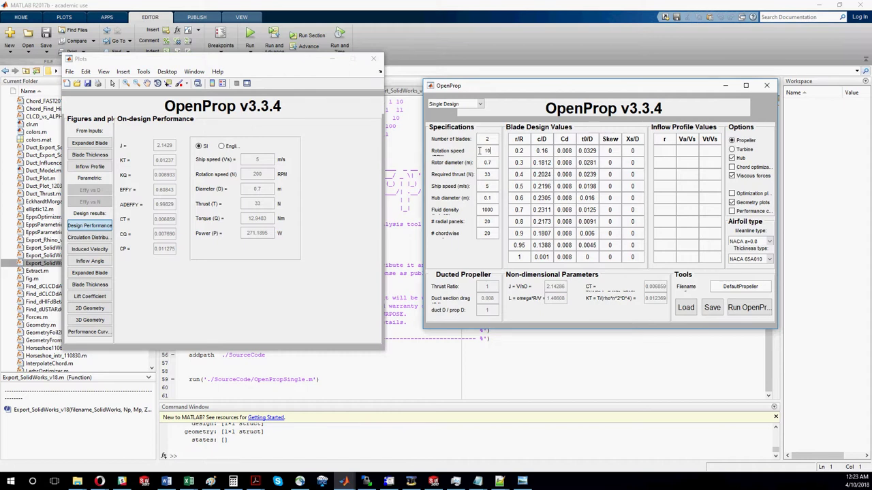
{"action": "type", "text": "100"}
{"action": "left_click", "coordinate": [746, 307]}
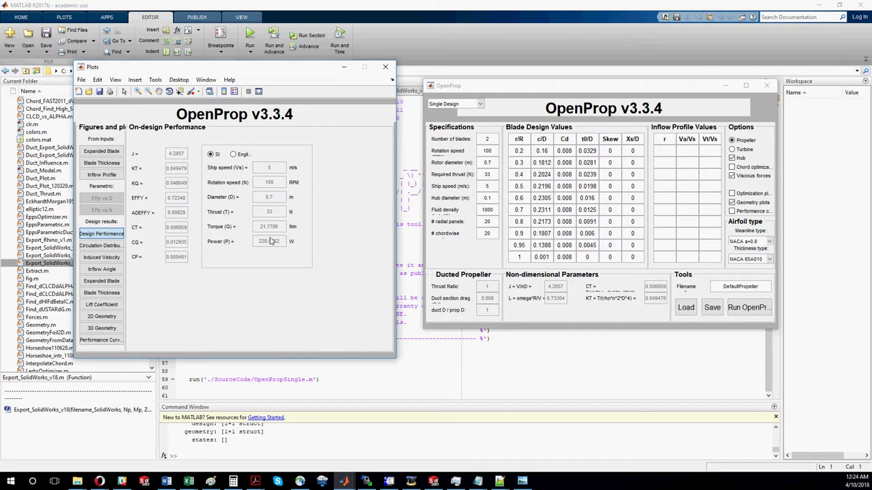
{"action": "left_click", "coordinate": [386, 66]}
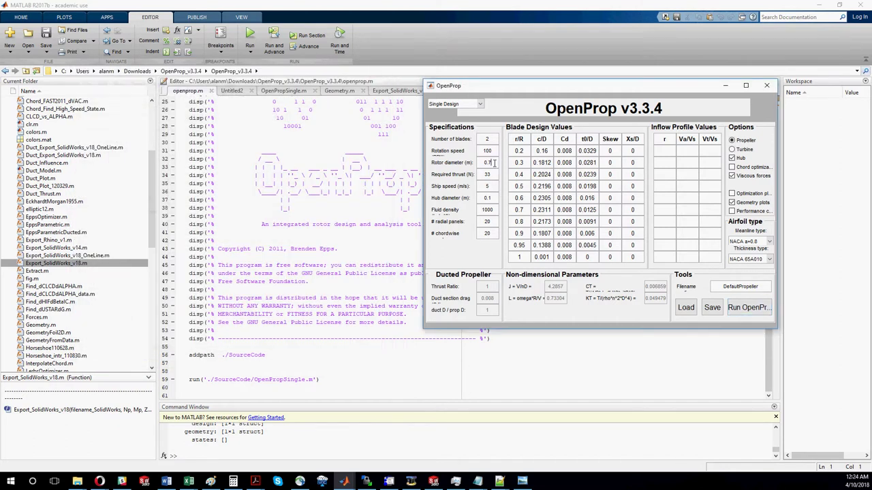
Set the rotor diameter to 0.75 m, rerun the design and close the resulting plots
{"action": "left_click", "coordinate": [727, 307]}
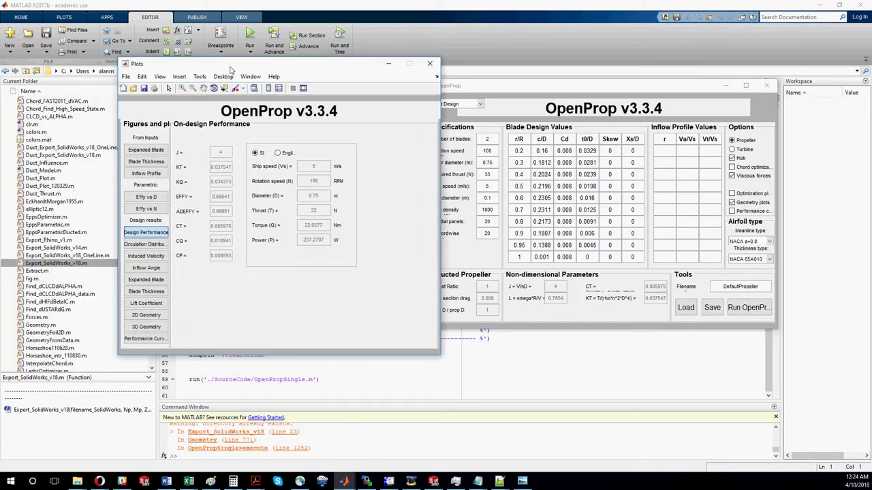
{"action": "left_click", "coordinate": [408, 61]}
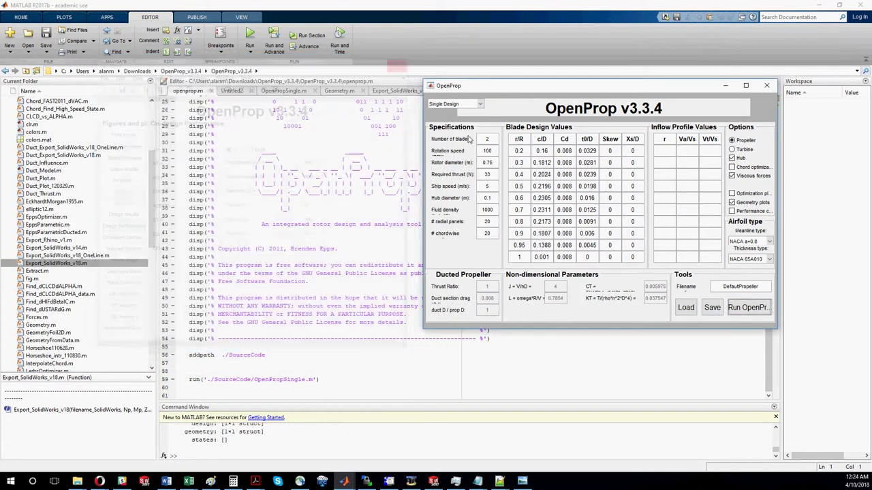
Set the rotor diameter to 1 m, rerun the design, check the efficiency and close the plots
{"action": "double_click", "coordinate": [487, 162]}
{"action": "type", "text": "1"}
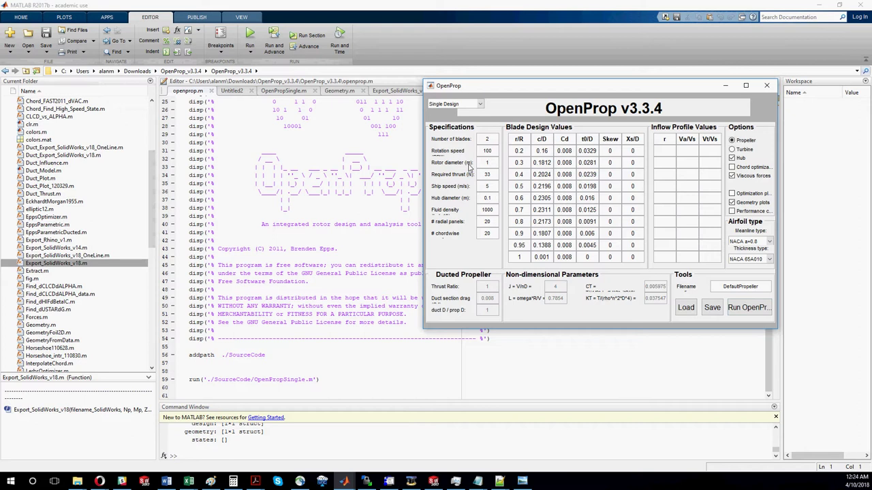
{"action": "left_click", "coordinate": [747, 307]}
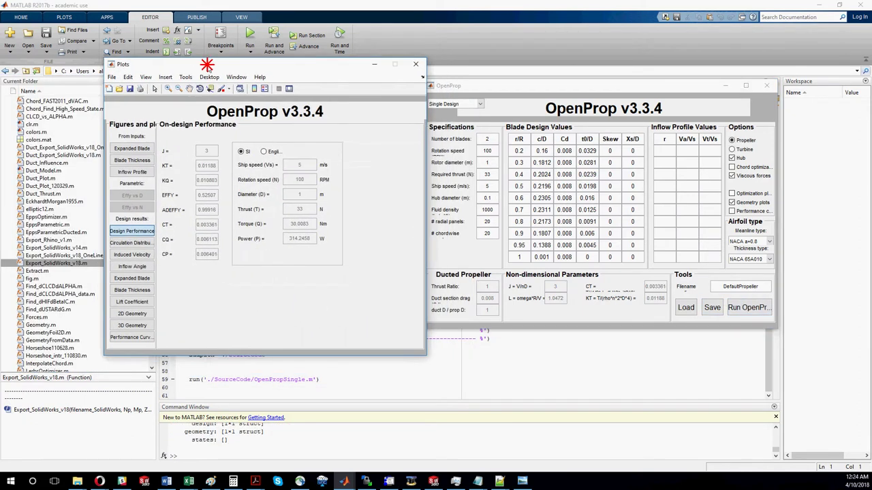
{"action": "left_click_drag", "start_coordinate": [204, 66], "coordinate": [202, 66]}
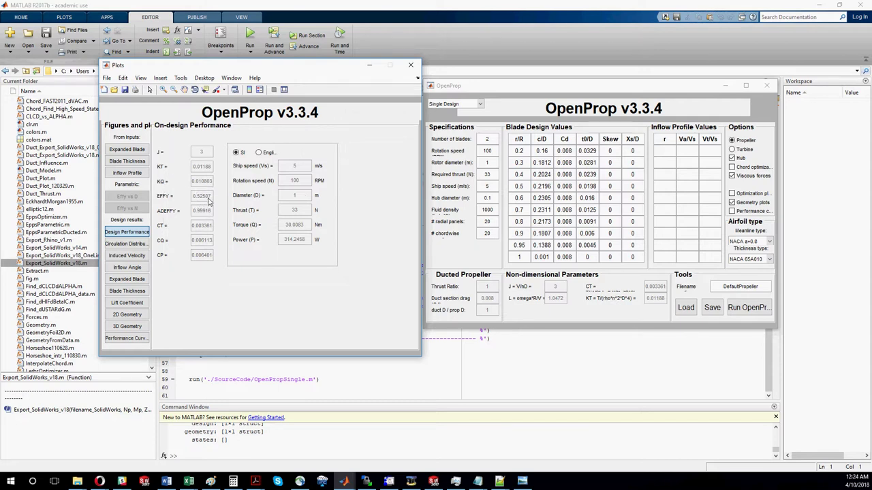
{"action": "left_click", "coordinate": [411, 65]}
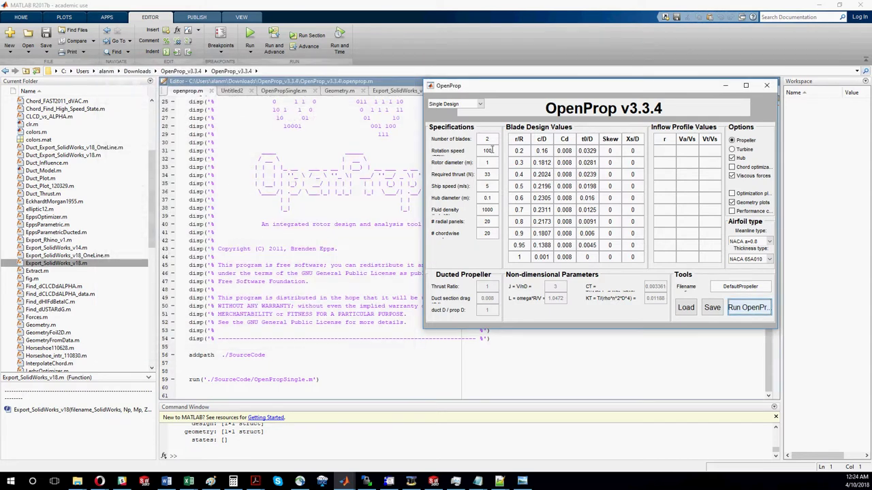
Set the rotation speed to 300 RPM and the rotor diameter to 0.6 m, and rerun the design
{"action": "double_click", "coordinate": [492, 152]}
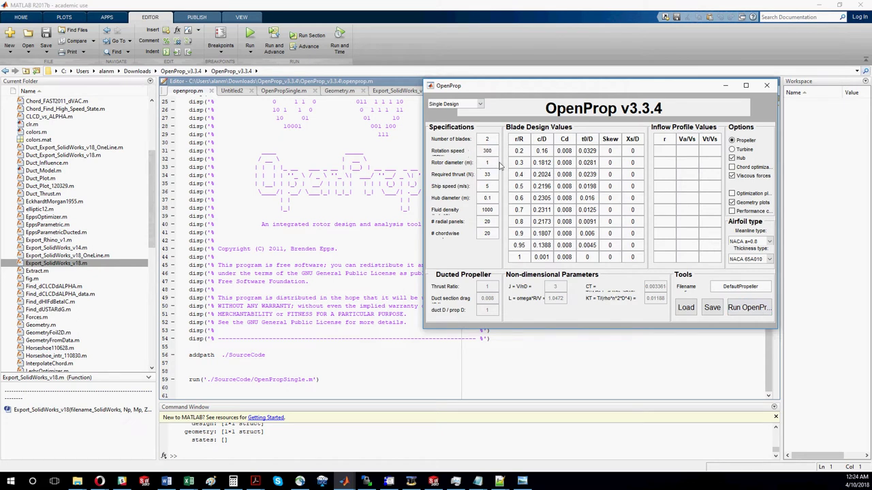
{"action": "double_click", "coordinate": [488, 162]}
{"action": "type", "text": "0.6"}
{"action": "left_click", "coordinate": [748, 307]}
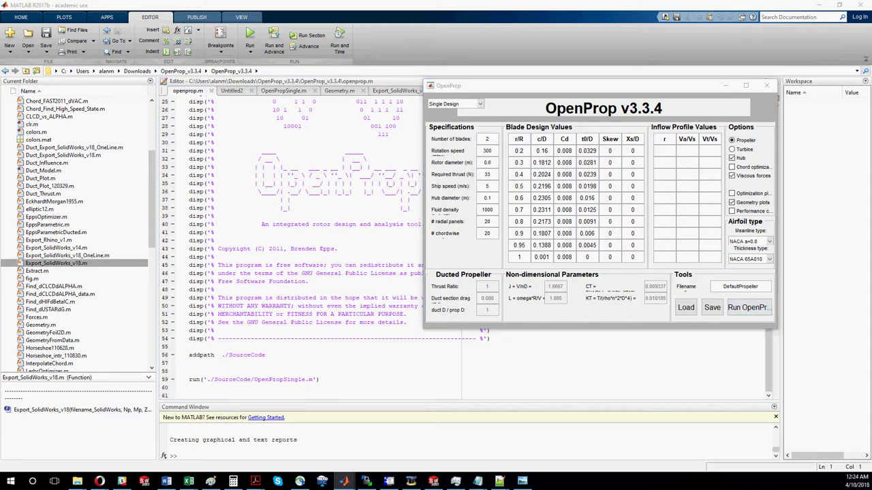
Set the rotor diameter to 0.65 m, rerun the design, review its performance and close the plots
{"action": "left_click", "coordinate": [491, 162]}
{"action": "left_click", "coordinate": [748, 307]}
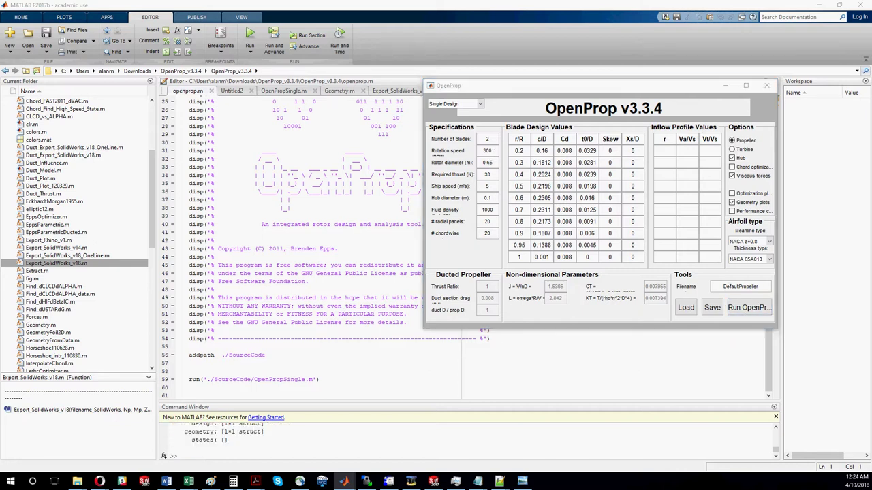
{"action": "left_click_drag", "start_coordinate": [320, 73], "coordinate": [167, 73]}
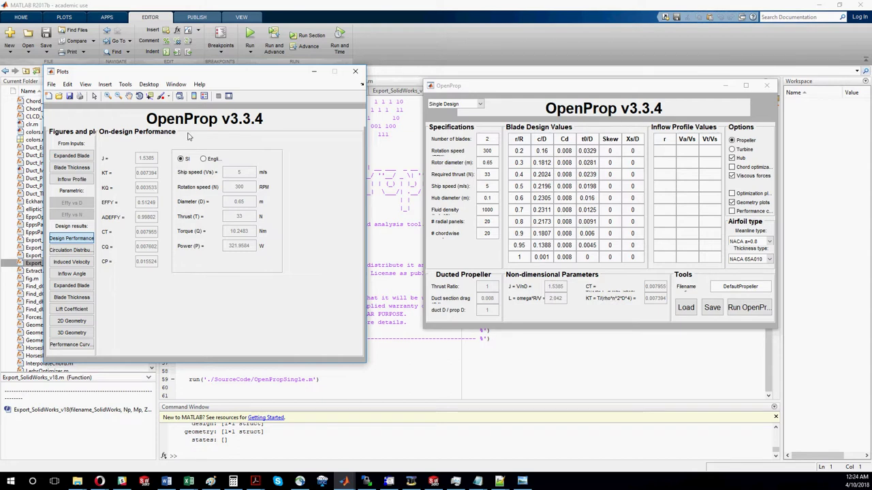
{"action": "left_click", "coordinate": [355, 71]}
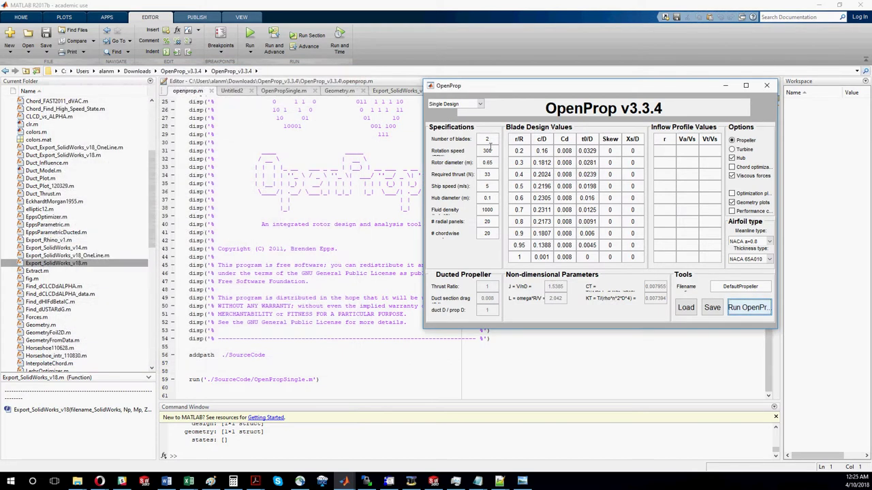
Set the rotation speed to 400 RPM, rerun the design and close the resulting plots
{"action": "double_click", "coordinate": [487, 150]}
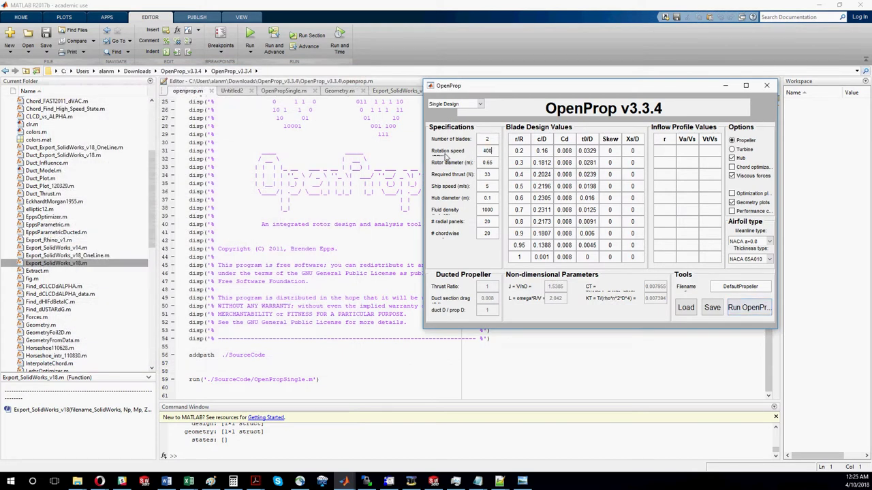
{"action": "left_click", "coordinate": [739, 308]}
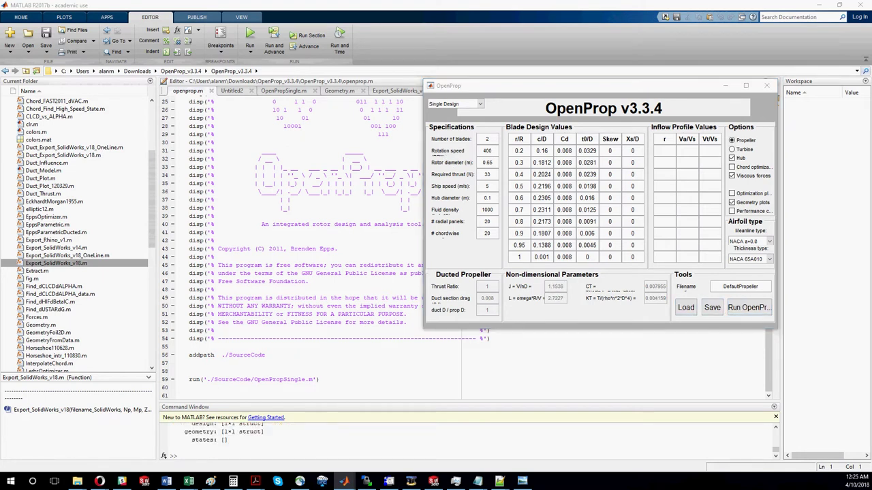
{"action": "left_click", "coordinate": [528, 175]}
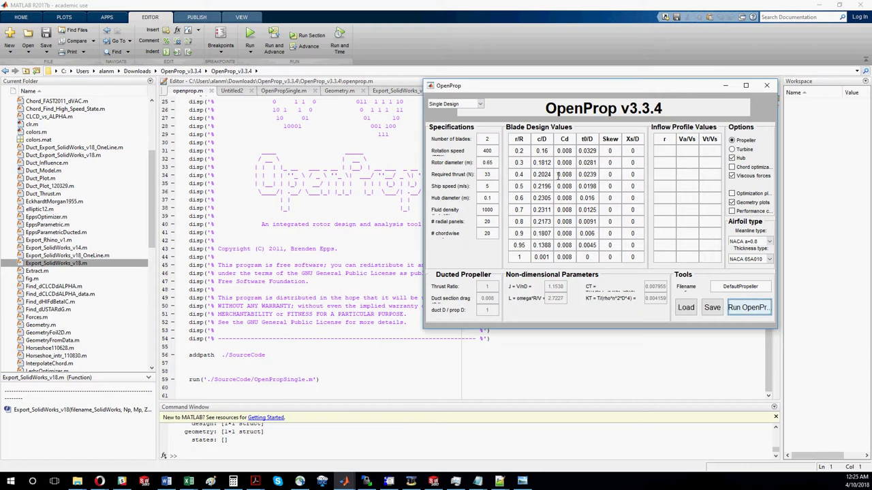
Run the design with a rotor diameter of 0.58 m and again with 0.54 m, and show its design performance
{"action": "double_click", "coordinate": [488, 162]}
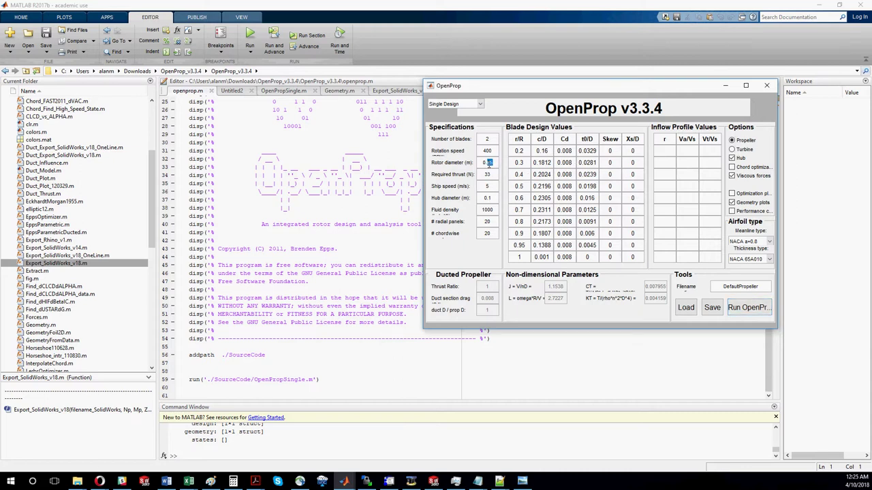
{"action": "left_click", "coordinate": [747, 307]}
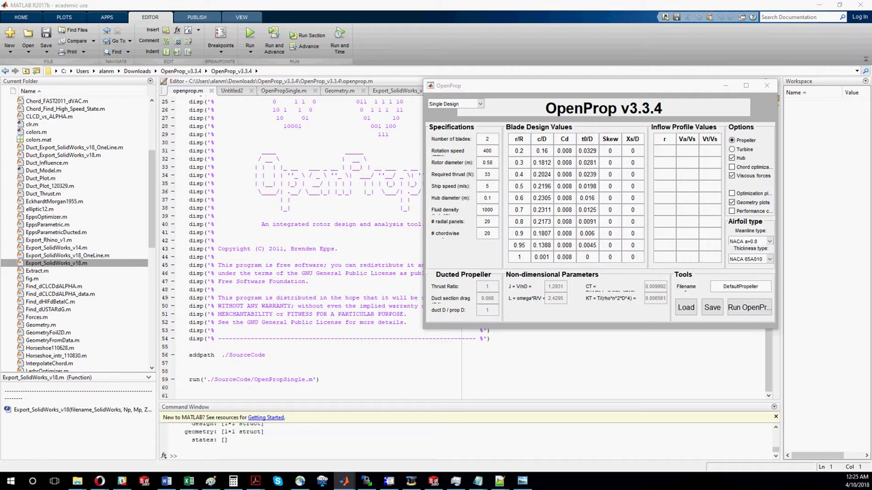
{"action": "left_click", "coordinate": [489, 162]}
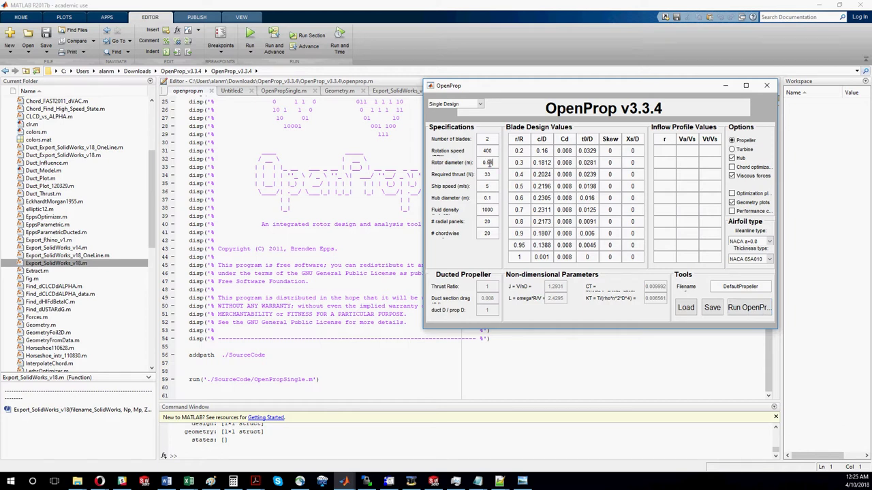
{"action": "left_click", "coordinate": [748, 307]}
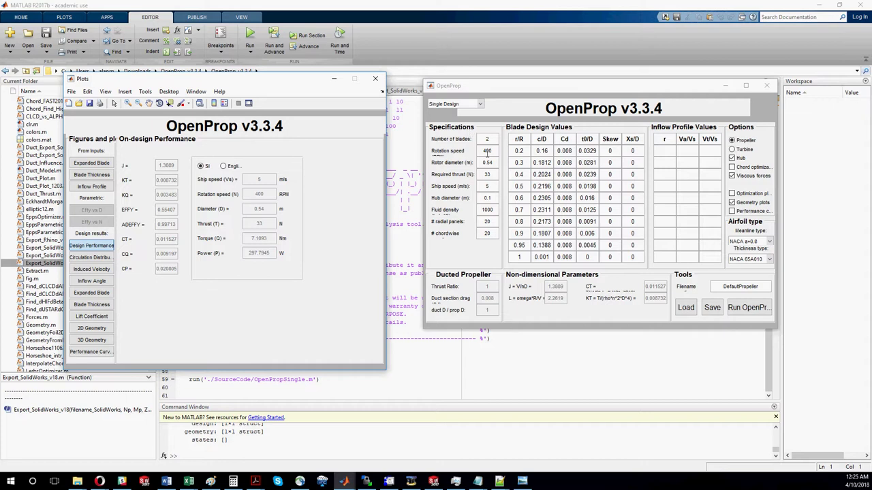
View the yellow submarine photo in Windows Photo Viewer, and return to the maximized MATLAB main window
{"action": "double_click", "coordinate": [704, 8]}
{"action": "left_click_drag", "start_coordinate": [706, 63], "coordinate": [482, 60]}
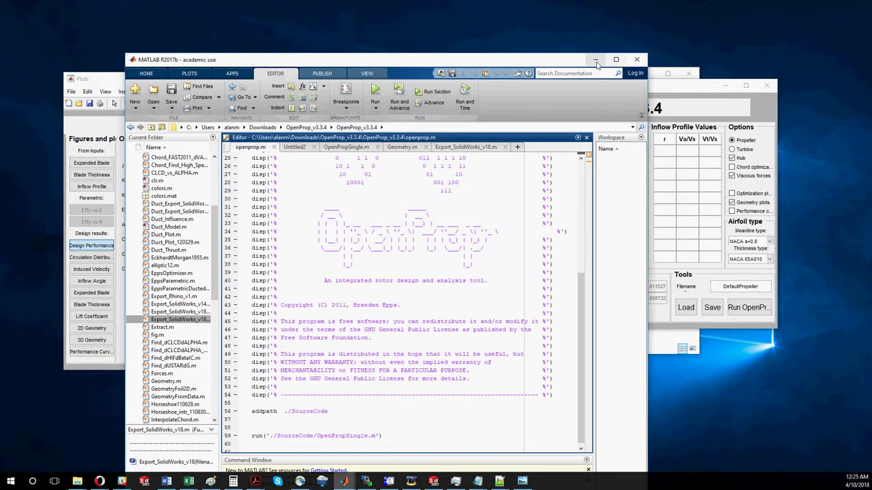
{"action": "left_click", "coordinate": [595, 60]}
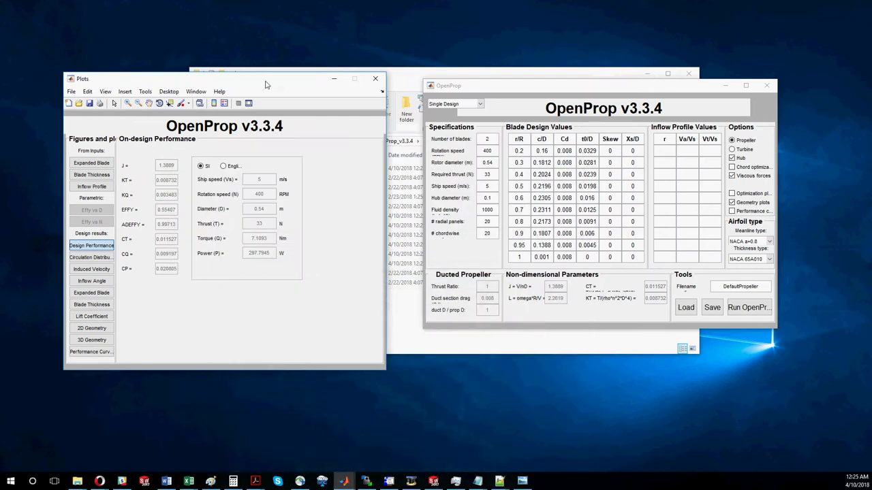
{"action": "left_click", "coordinate": [521, 481]}
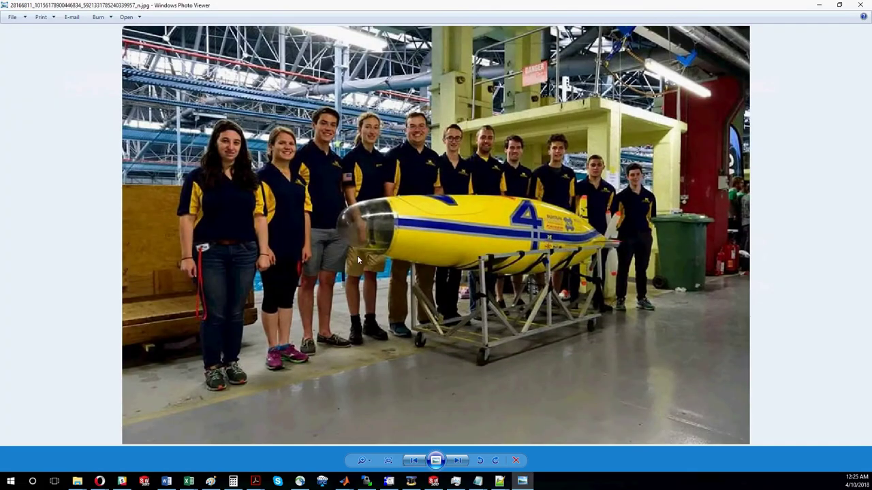
{"action": "left_click", "coordinate": [818, 5]}
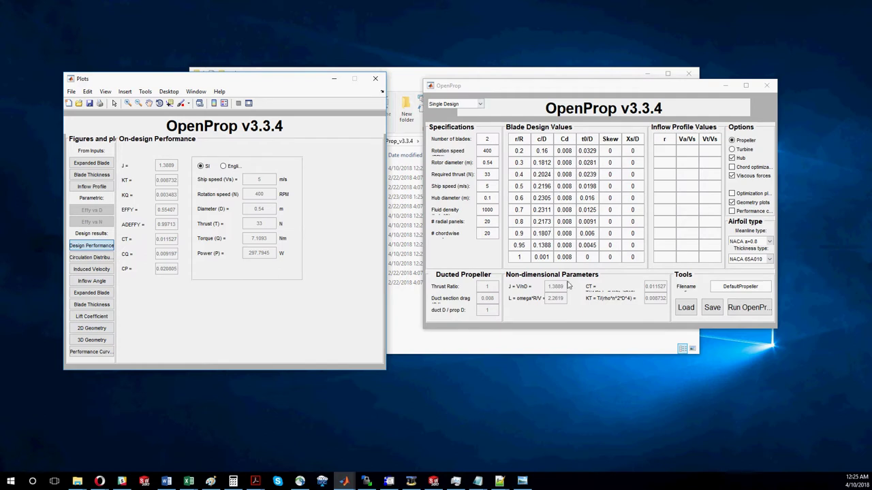
{"action": "mouse_move", "coordinate": [344, 481]}
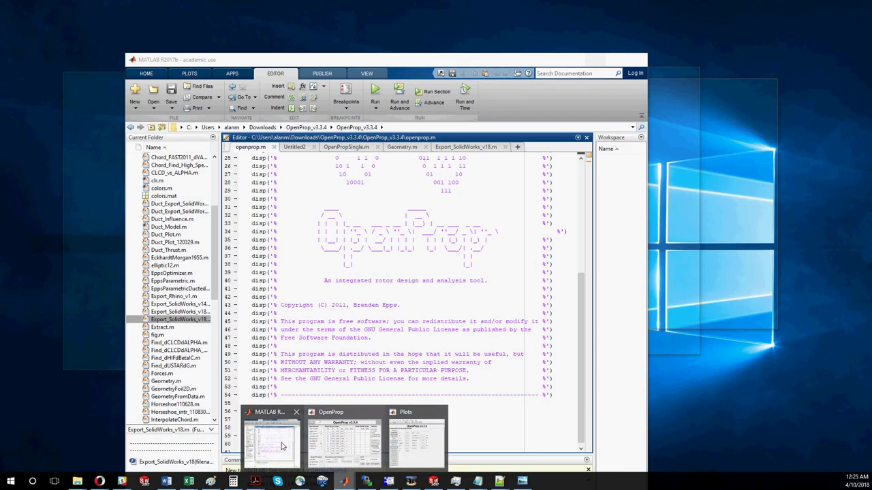
{"action": "left_click", "coordinate": [283, 447]}
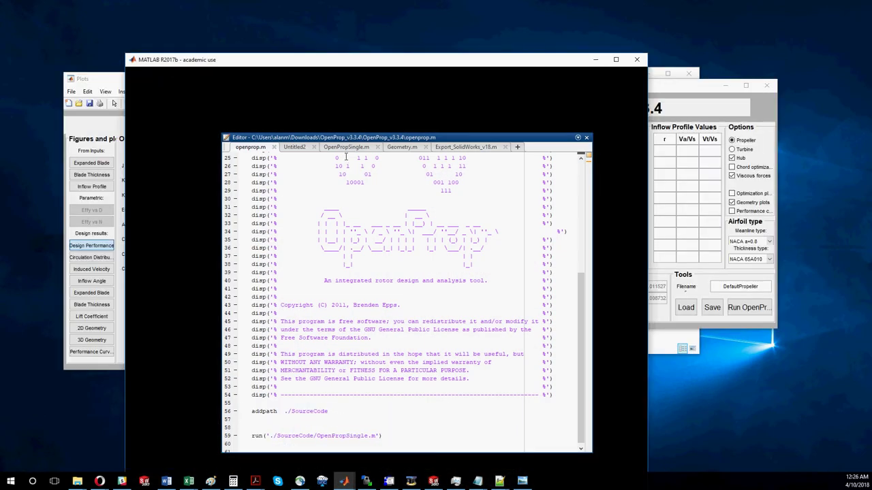
{"action": "left_click", "coordinate": [617, 60]}
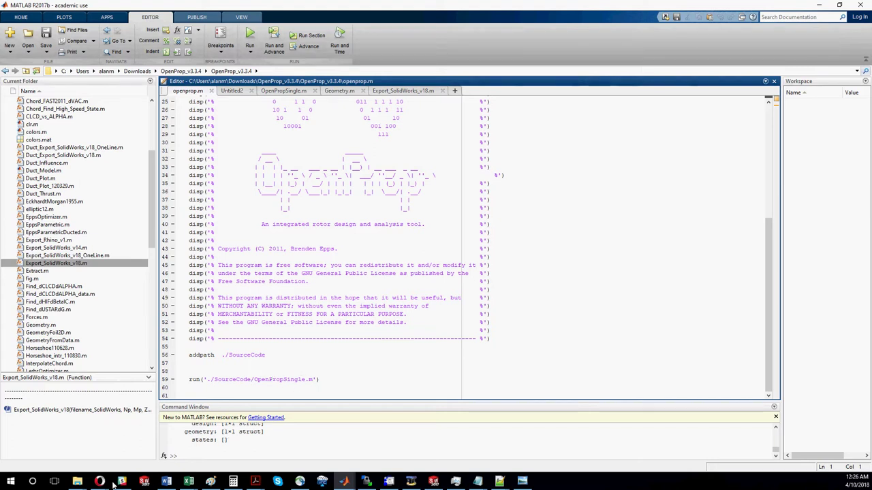
Locate OpenPropSingle.m inside the SourceCode folder of OpenProp_v3.3.4 in File Explorer
{"action": "mouse_move", "coordinate": [82, 482]}
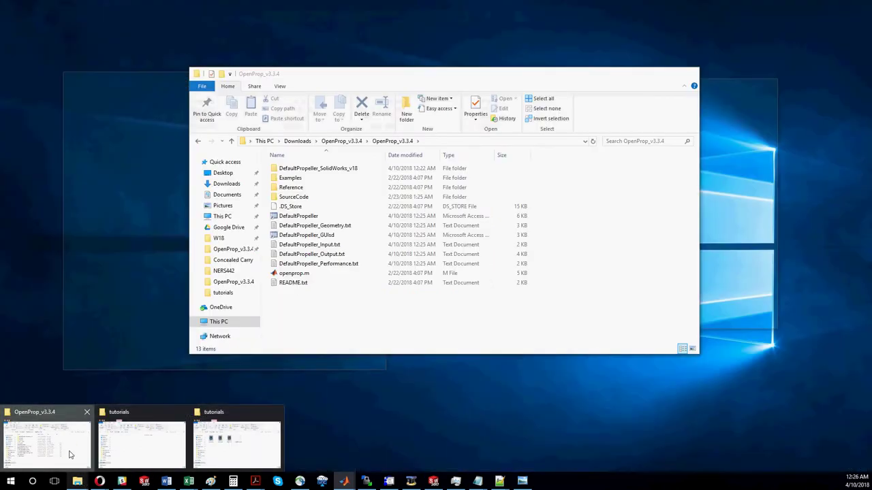
{"action": "left_click", "coordinate": [52, 443]}
{"action": "left_click", "coordinate": [304, 197]}
{"action": "double_click", "coordinate": [306, 198]}
{"action": "scroll", "coordinate": [314, 259], "scroll_direction": "down", "scroll_amount": 10}
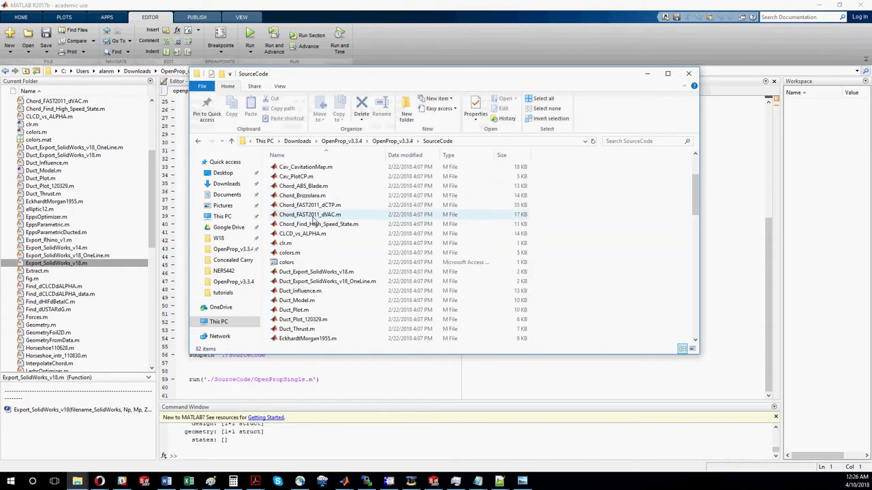
{"action": "scroll", "coordinate": [319, 300], "scroll_direction": "down", "scroll_amount": 6}
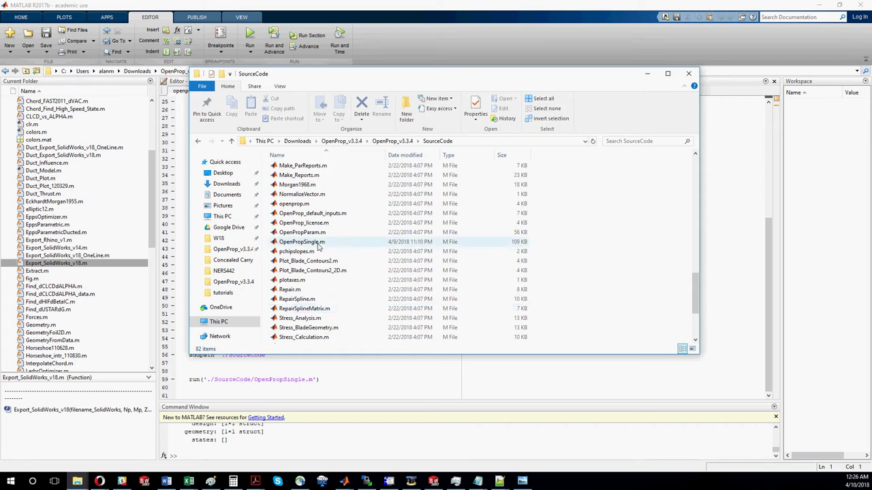
{"action": "left_click_drag", "start_coordinate": [366, 74], "coordinate": [363, 142]}
Show OpenPropSingle.m in the MATLAB editor and find its section declaring the default input variables
{"action": "left_click", "coordinate": [283, 90]}
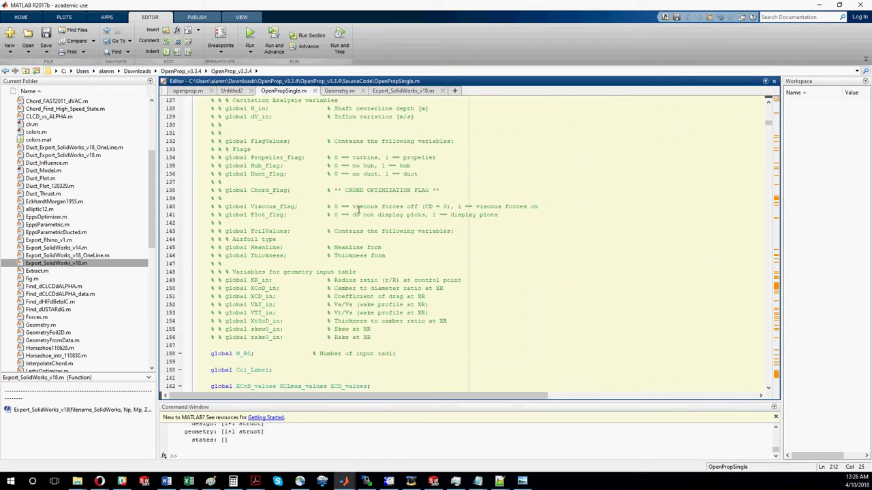
{"action": "scroll", "coordinate": [359, 209], "scroll_direction": "up", "scroll_amount": 20}
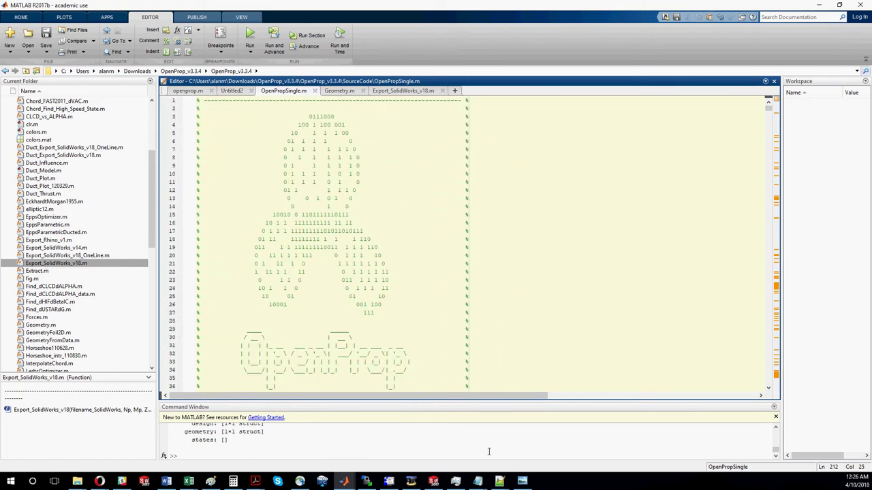
{"action": "scroll", "coordinate": [269, 287], "scroll_direction": "down", "scroll_amount": 19}
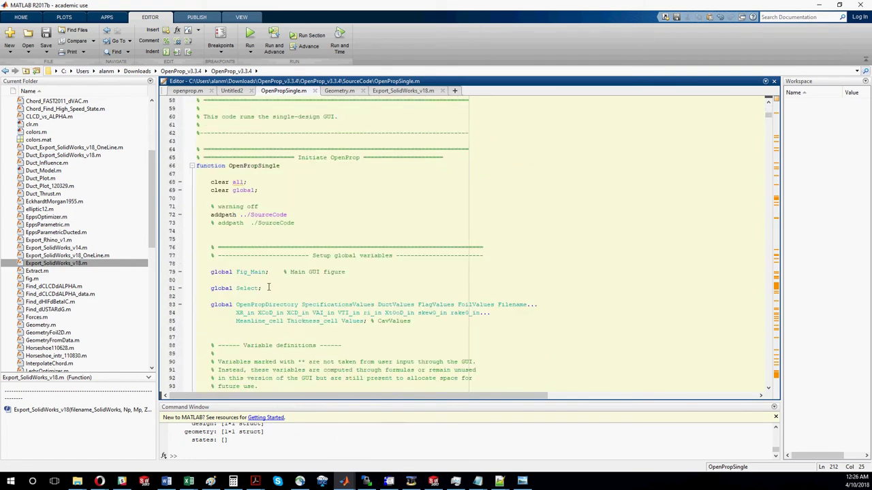
{"action": "scroll", "coordinate": [269, 288], "scroll_direction": "down", "scroll_amount": 20}
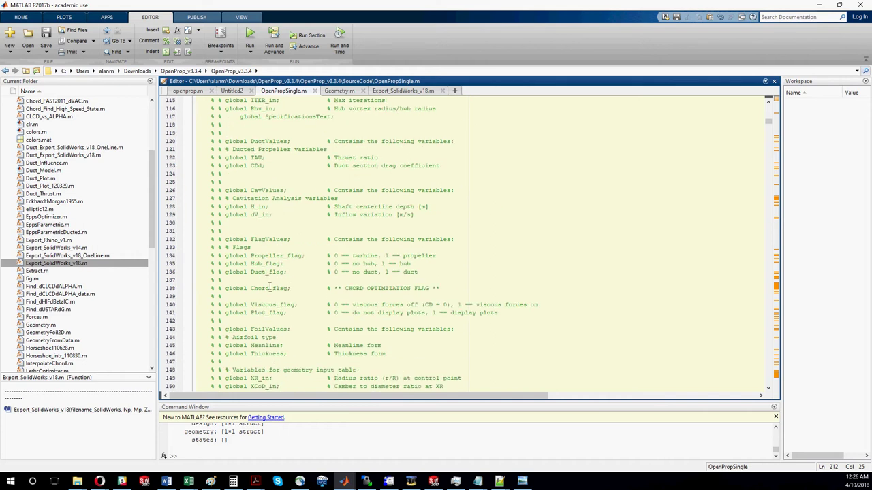
{"action": "scroll", "coordinate": [268, 288], "scroll_direction": "down", "scroll_amount": 14}
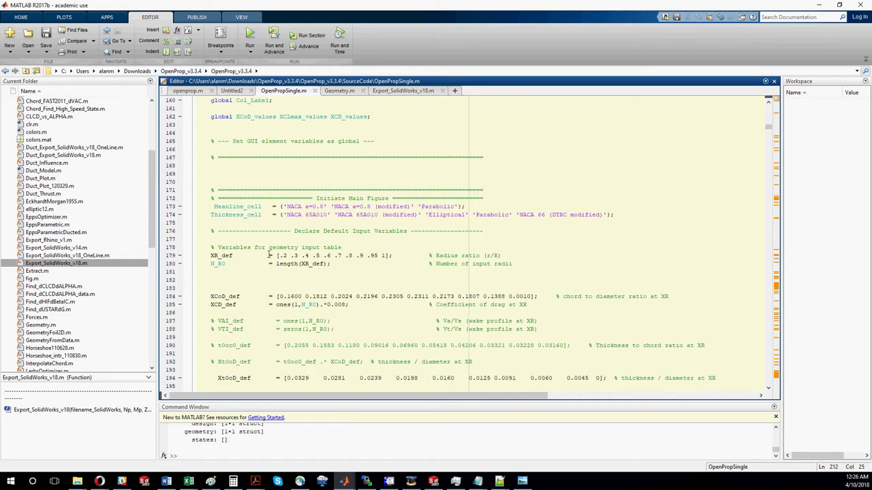
{"action": "scroll", "coordinate": [239, 264], "scroll_direction": "down", "scroll_amount": 1}
Examine the default radius ratio, chord-to-diameter and thickness/diameter definitions, and the general and advanced variables below them
{"action": "left_click_drag", "start_coordinate": [485, 231], "coordinate": [499, 231]}
{"action": "scroll", "coordinate": [386, 288], "scroll_direction": "down", "scroll_amount": 2}
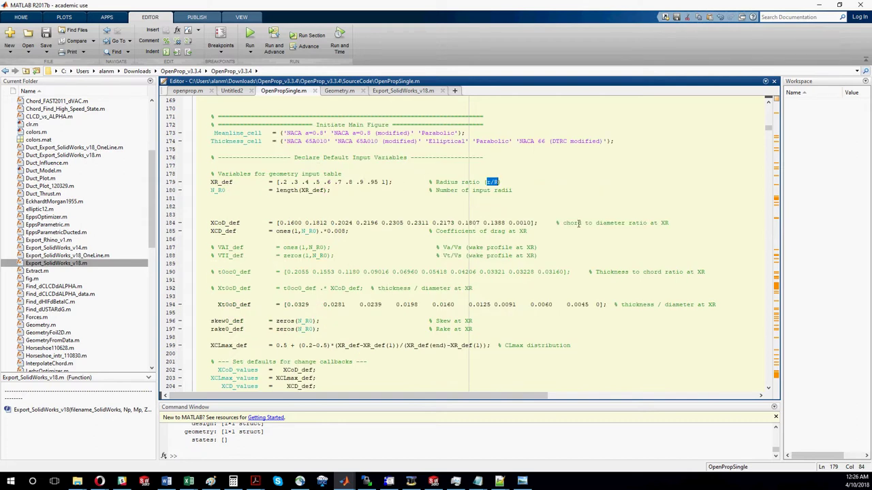
{"action": "left_click_drag", "start_coordinate": [564, 223], "coordinate": [622, 223]}
{"action": "scroll", "coordinate": [306, 247], "scroll_direction": "down", "scroll_amount": 2}
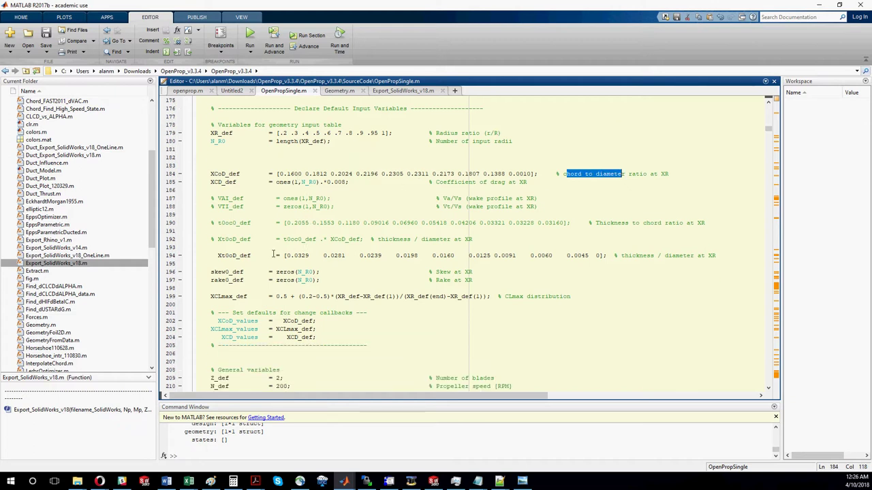
{"action": "left_click_drag", "start_coordinate": [286, 255], "coordinate": [599, 256]}
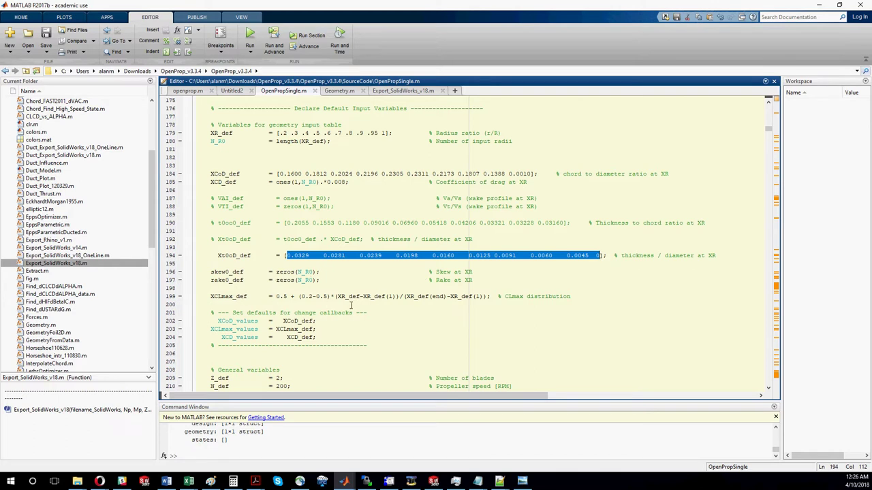
{"action": "scroll", "coordinate": [291, 298], "scroll_direction": "down", "scroll_amount": 2}
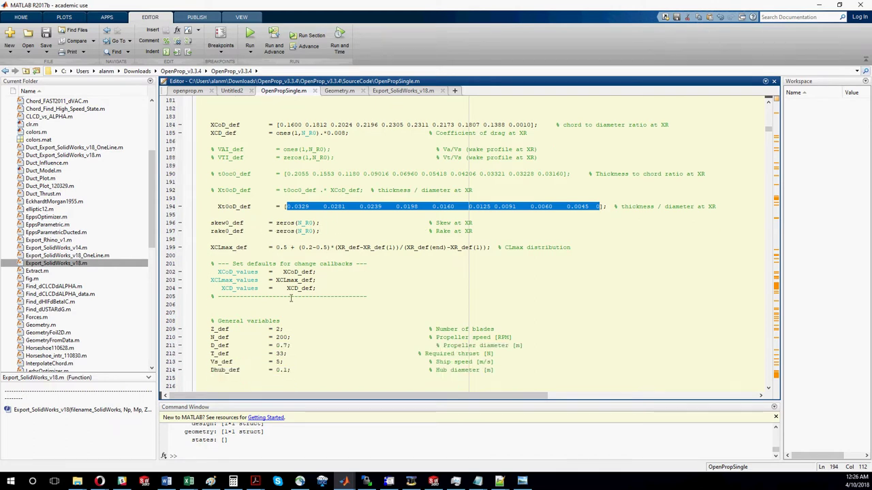
{"action": "scroll", "coordinate": [291, 298], "scroll_direction": "down", "scroll_amount": 6}
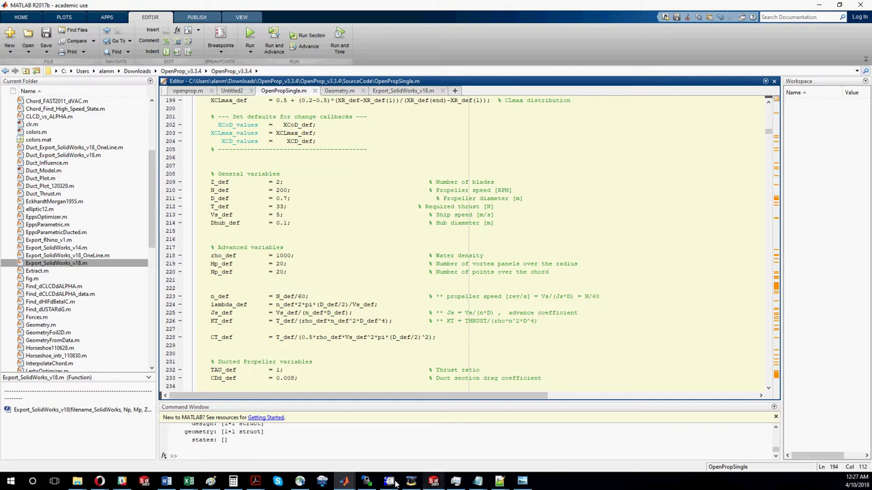
Compare the code's default variables with the input fields in the OpenProp window, and minimize that window
{"action": "mouse_move", "coordinate": [346, 482]}
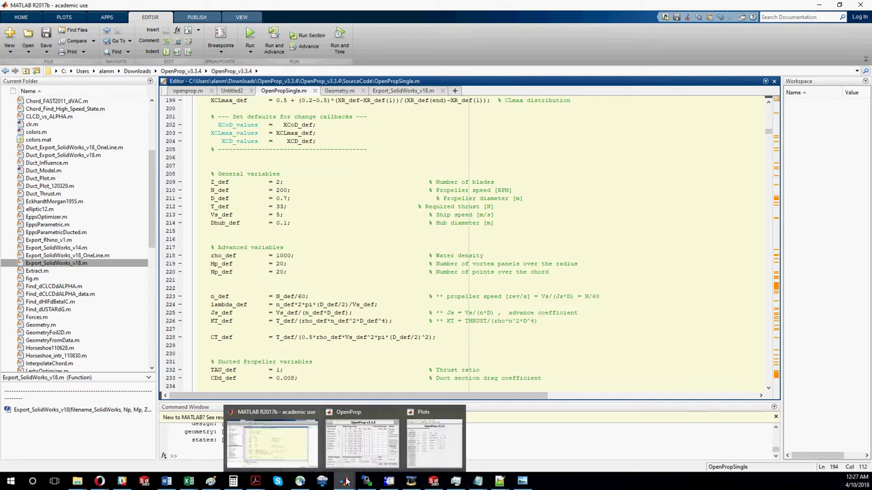
{"action": "left_click", "coordinate": [412, 453]}
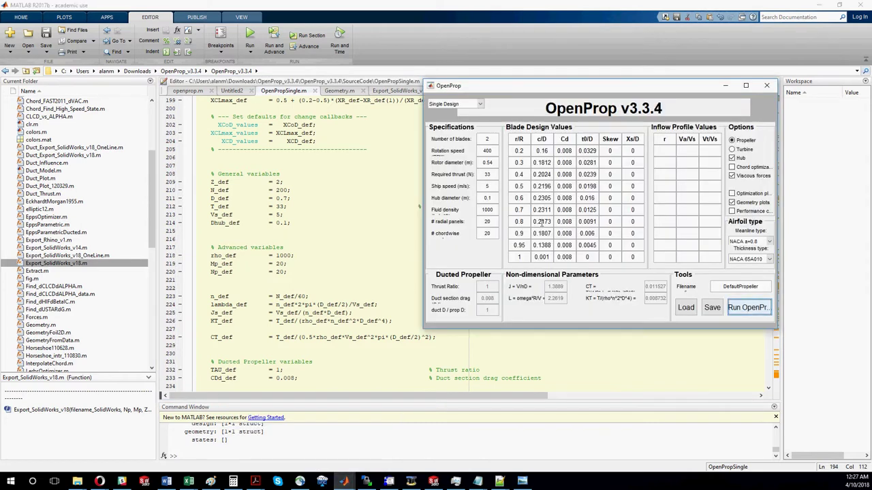
{"action": "left_click", "coordinate": [727, 89]}
{"action": "left_click", "coordinate": [317, 182]}
{"action": "left_click", "coordinate": [326, 220]}
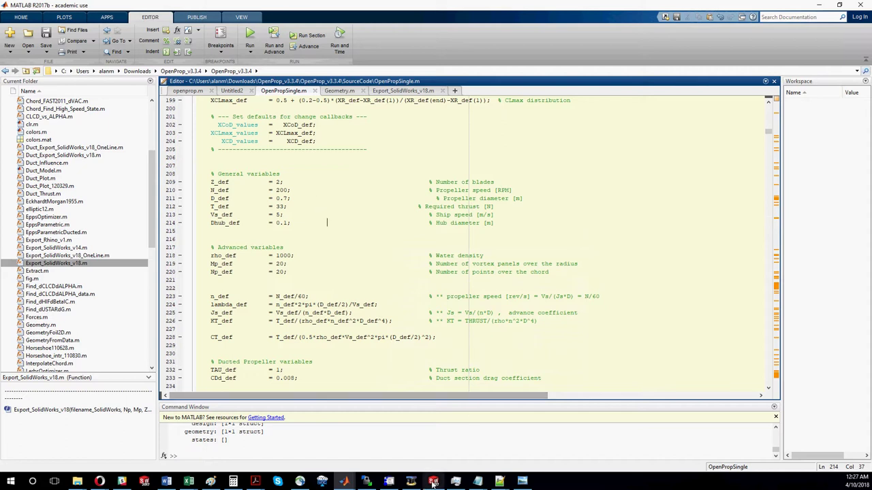
Bring up the Plots window and display the propeller's 3D Geometry plot
{"action": "mouse_move", "coordinate": [434, 483]}
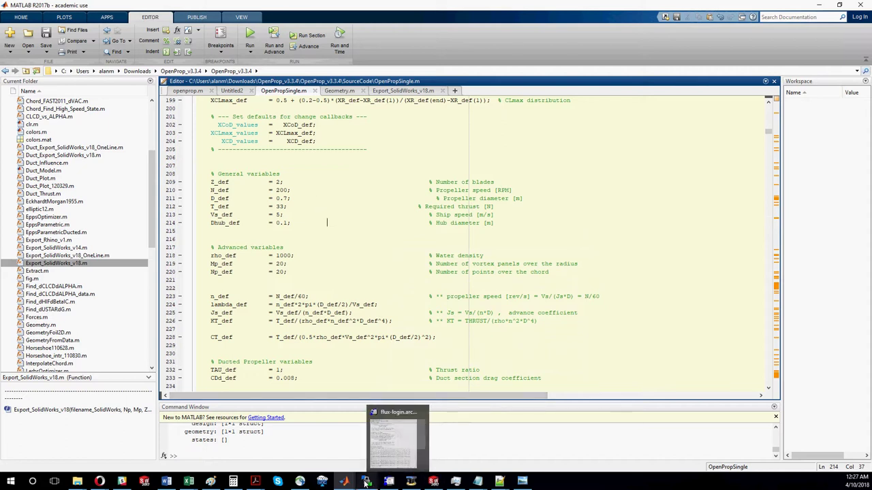
{"action": "mouse_move", "coordinate": [344, 482]}
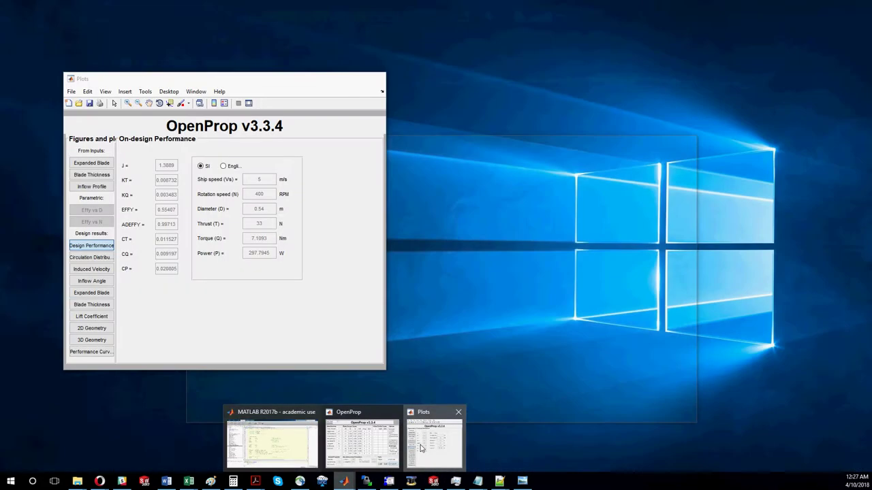
{"action": "left_click", "coordinate": [421, 447]}
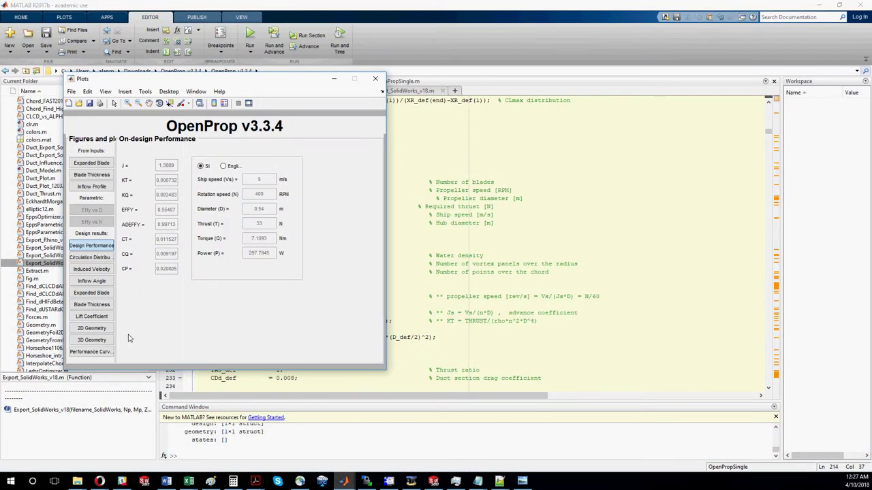
{"action": "left_click", "coordinate": [91, 340]}
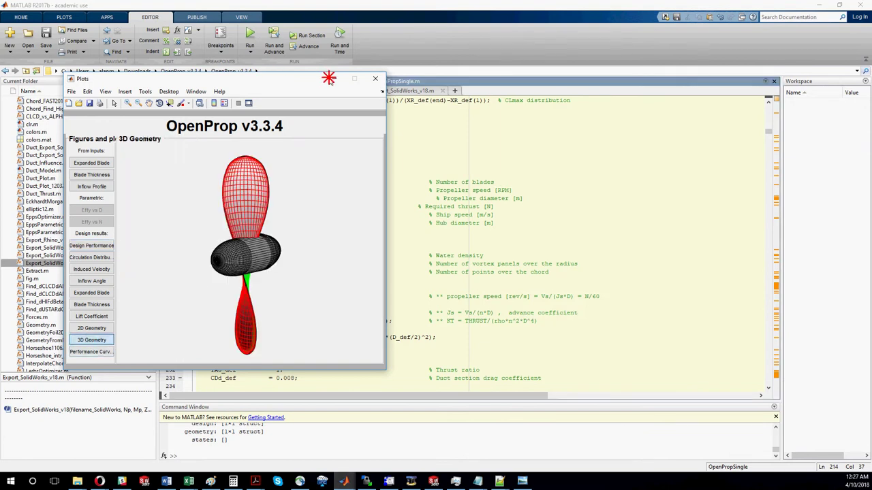
{"action": "left_click_drag", "start_coordinate": [329, 77], "coordinate": [415, 71]}
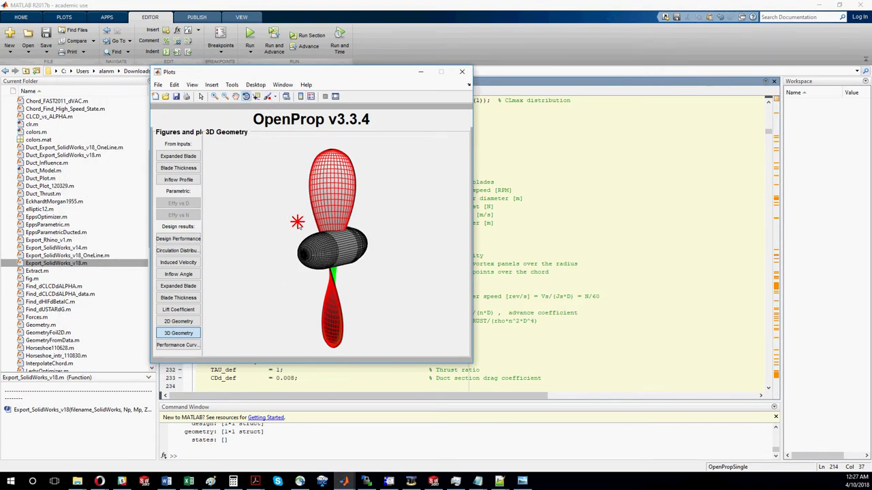
Inspect the 3D propeller geometry from several angles and zoom in on the blade and hub
{"action": "left_click_drag", "start_coordinate": [298, 243], "coordinate": [349, 193]}
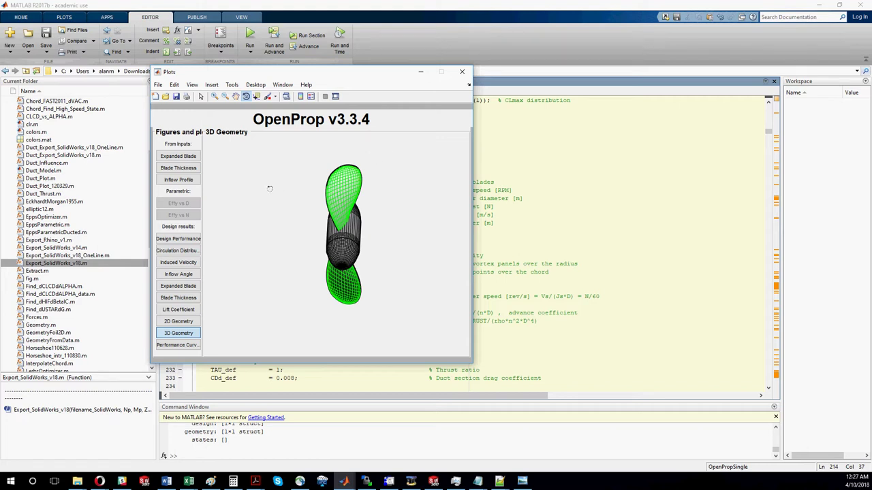
{"action": "left_click_drag", "start_coordinate": [327, 258], "coordinate": [316, 198]}
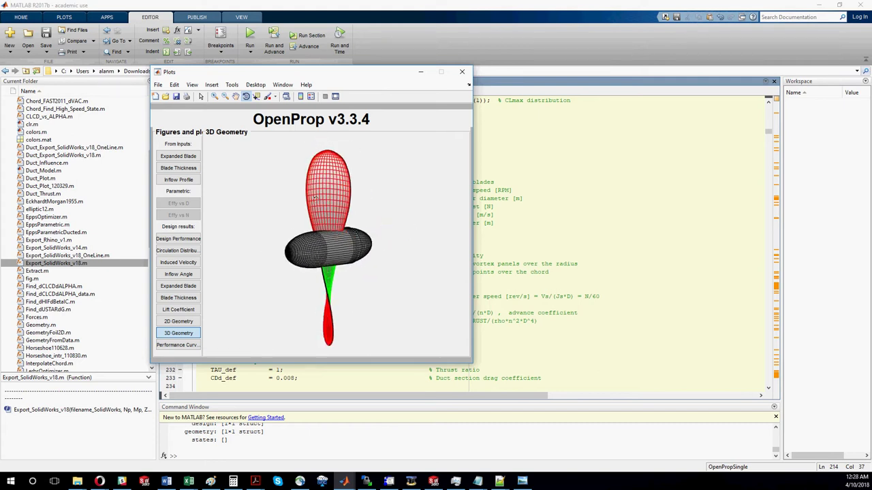
{"action": "left_click", "coordinate": [214, 96]}
{"action": "left_click", "coordinate": [339, 199]}
{"action": "double_click", "coordinate": [339, 201]}
{"action": "scroll", "coordinate": [340, 203], "scroll_direction": "up", "scroll_amount": 4}
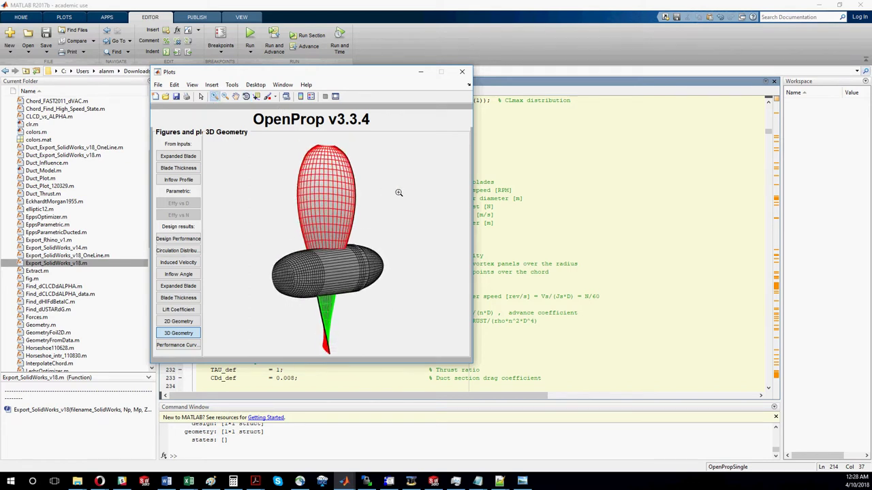
Inspect the blade and hub mesh of the 3D Geometry plot at different zoom levels, and activate panning
{"action": "double_click", "coordinate": [452, 206]}
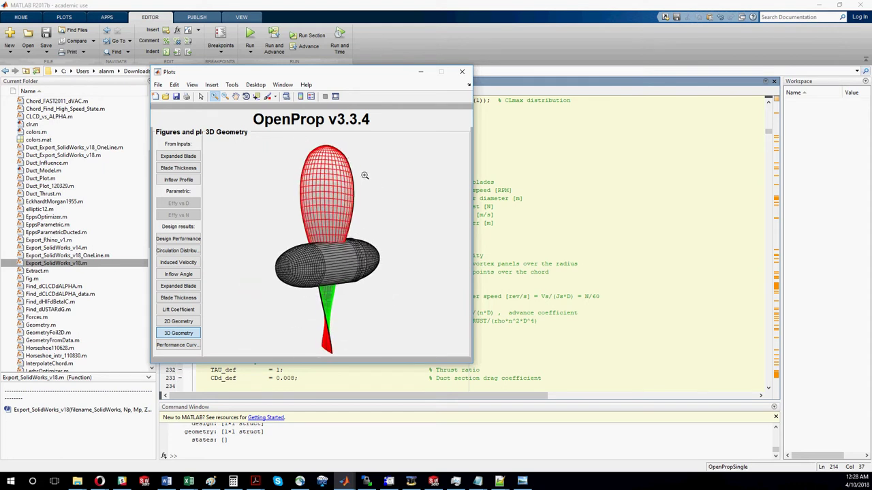
{"action": "scroll", "coordinate": [399, 200], "scroll_direction": "up", "scroll_amount": 4}
{"action": "double_click", "coordinate": [330, 212]}
{"action": "scroll", "coordinate": [332, 211], "scroll_direction": "up", "scroll_amount": 2}
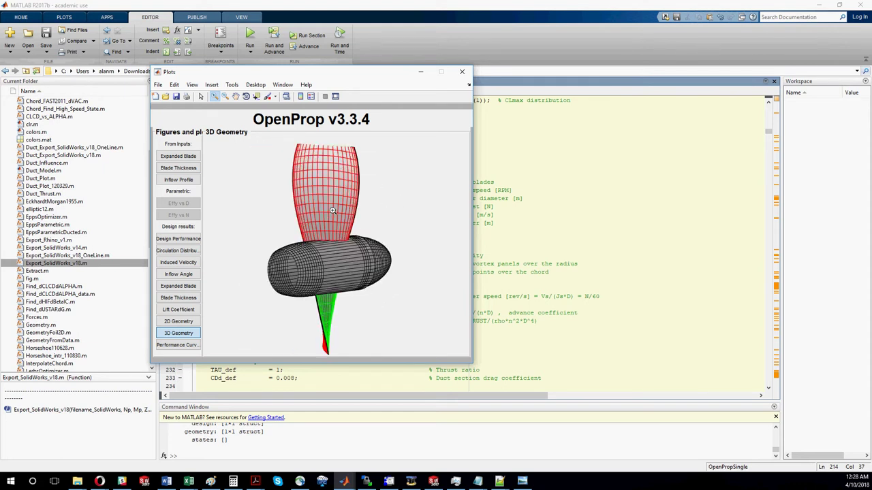
{"action": "double_click", "coordinate": [333, 211]}
{"action": "right_click", "coordinate": [333, 214]}
{"action": "left_click", "coordinate": [235, 96]}
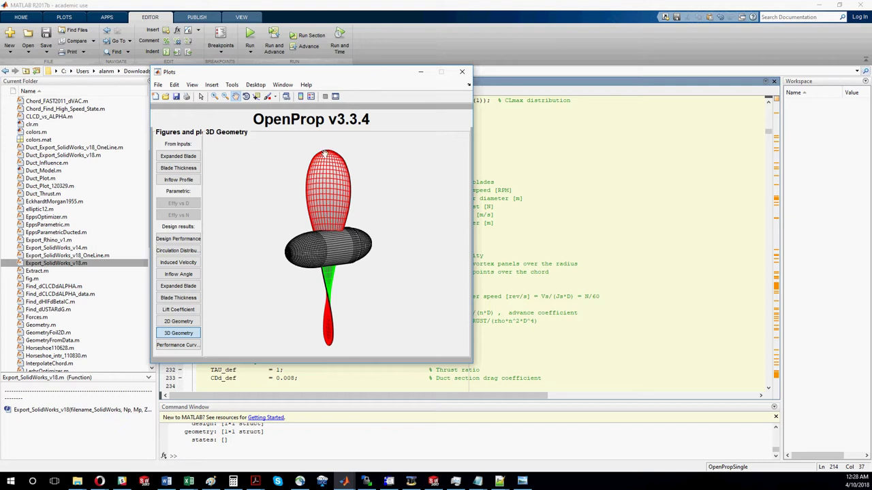
Compare OpenProp's radial panel and chordwise point settings with the plotted blade mesh, and minimize the OpenProp and Plots windows
{"action": "mouse_move", "coordinate": [347, 483]}
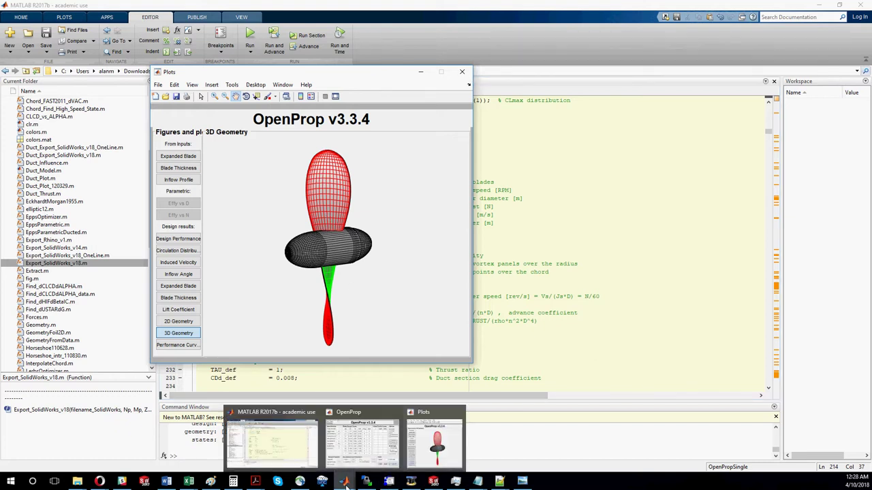
{"action": "mouse_move", "coordinate": [372, 461]}
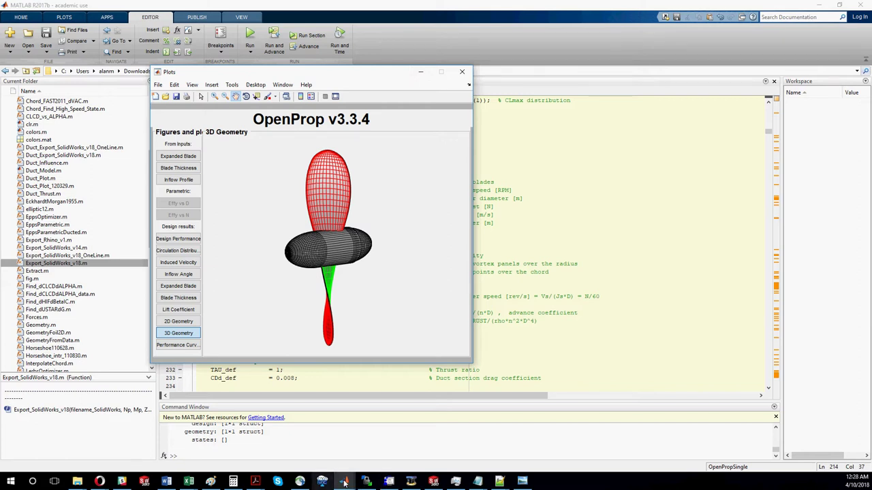
{"action": "left_click", "coordinate": [350, 436]}
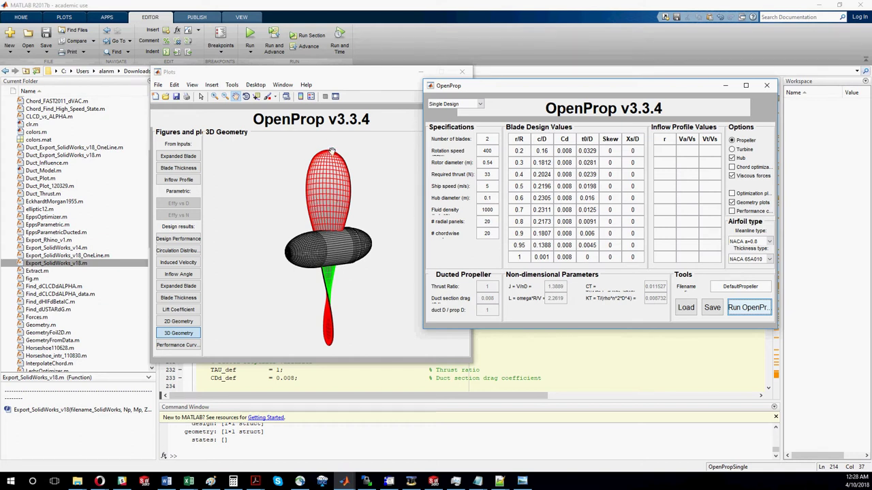
{"action": "left_click", "coordinate": [489, 233]}
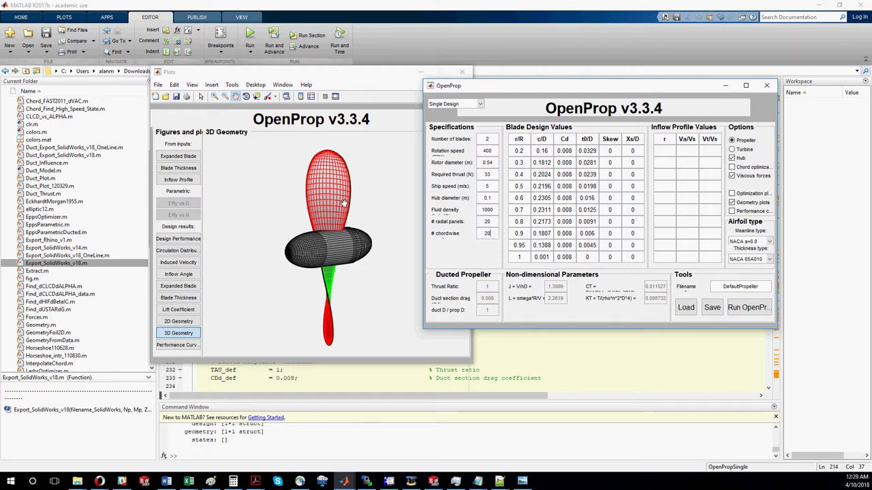
{"action": "left_click", "coordinate": [725, 86]}
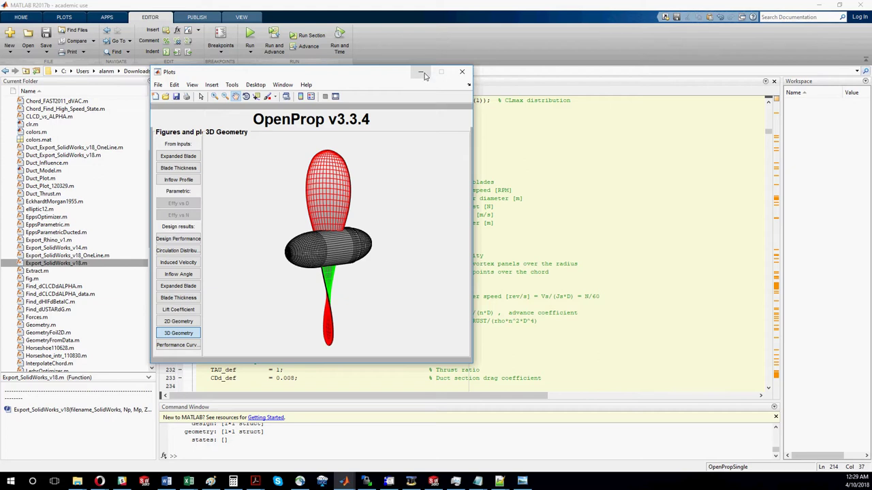
{"action": "left_click", "coordinate": [422, 72]}
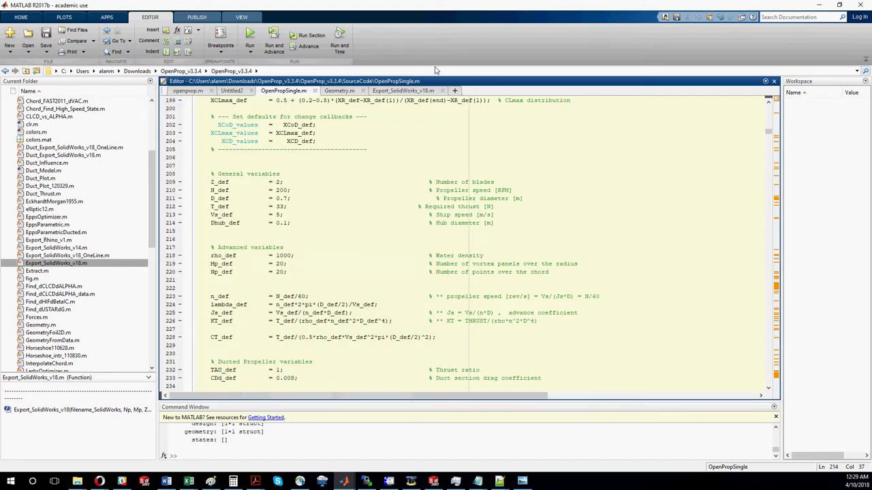
Examine the SolidWorks_v18 export block in Geometry.m, its always-true condition, the Make_Rhino_flag condition and the commented OneLine export call
{"action": "left_click", "coordinate": [340, 90]}
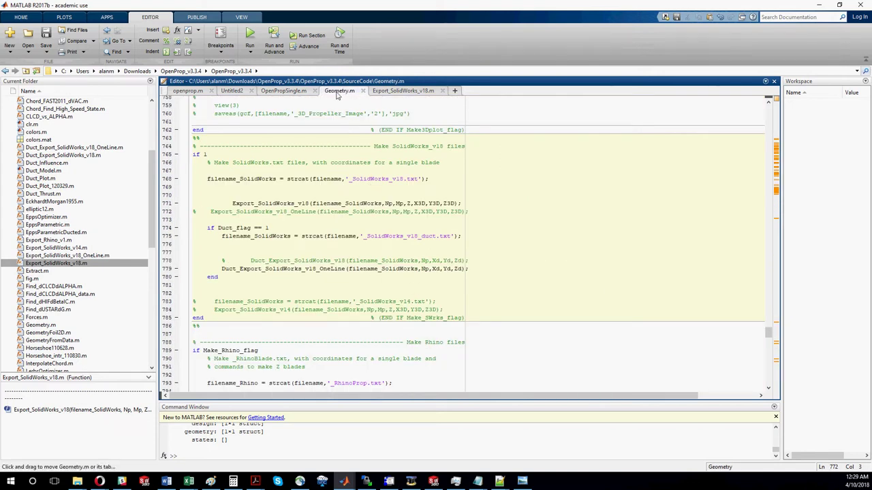
{"action": "left_click", "coordinate": [204, 155]}
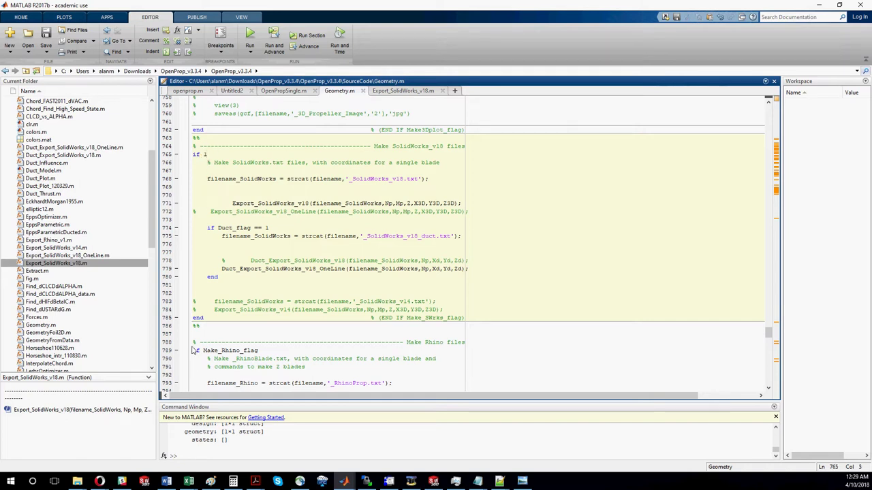
{"action": "left_click_drag", "start_coordinate": [203, 351], "coordinate": [263, 350]}
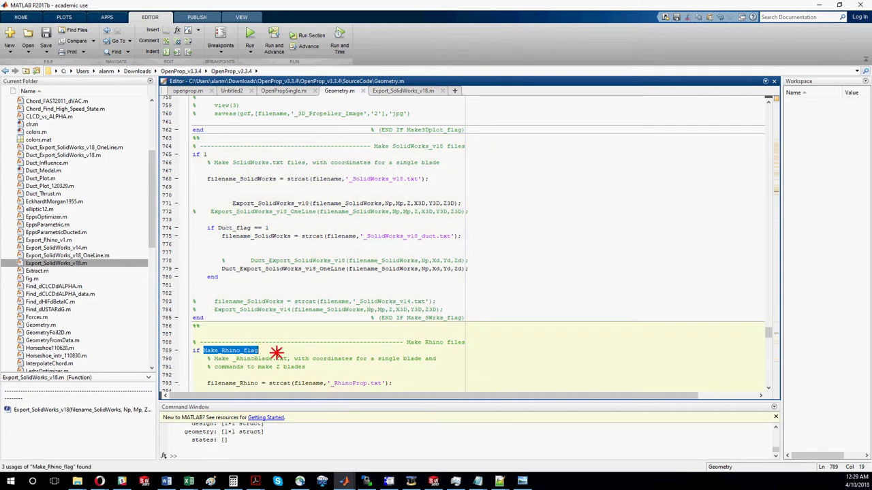
{"action": "left_click", "coordinate": [266, 354]}
{"action": "left_click_drag", "start_coordinate": [202, 351], "coordinate": [245, 350]}
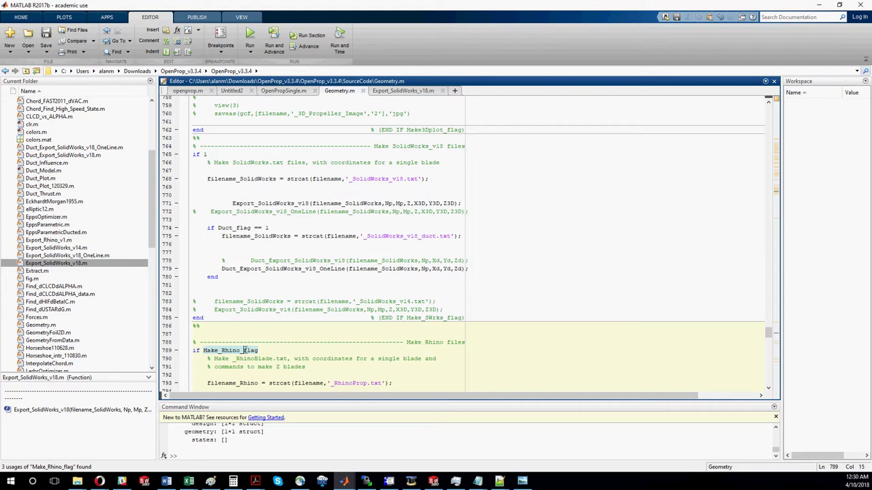
{"action": "left_click", "coordinate": [205, 151]}
{"action": "left_click", "coordinate": [232, 162]}
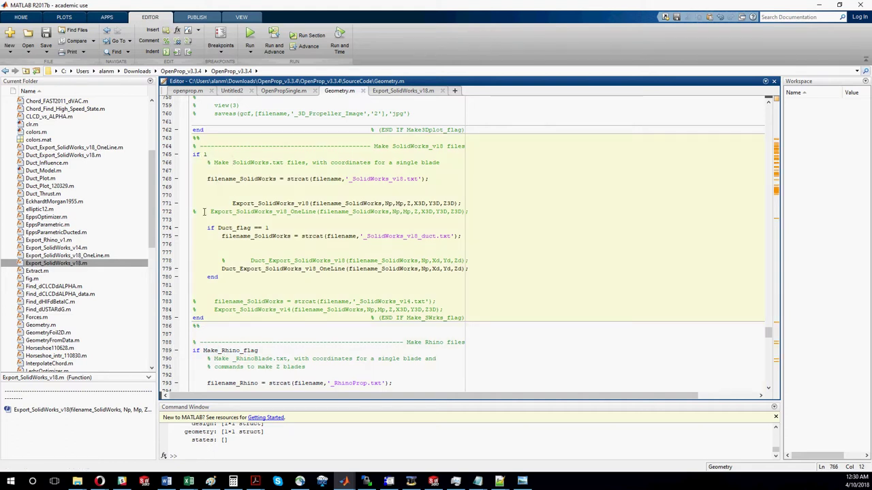
{"action": "left_click_drag", "start_coordinate": [291, 211], "coordinate": [315, 211]}
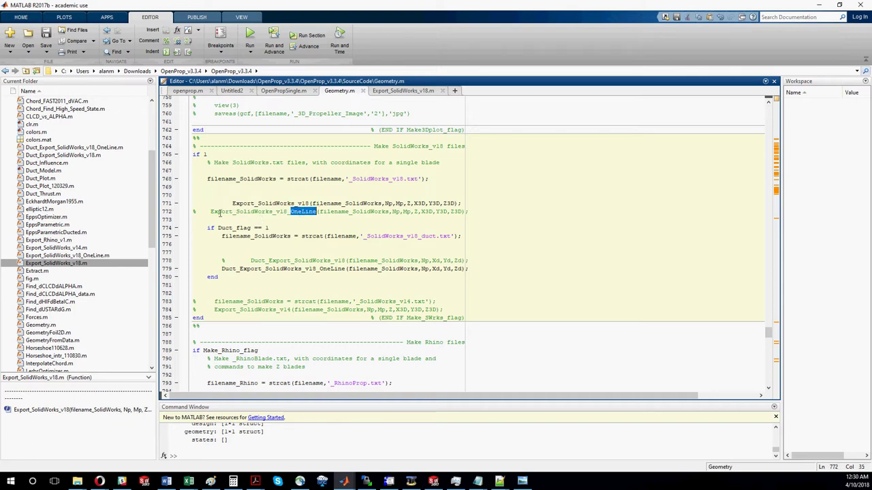
Try swapping the comment marks so Geometry.m calls Export_SolidWorks_v18_OneLine instead of Export_SolidWorks_v18, and restore both lines
{"action": "left_click", "coordinate": [194, 211]}
{"action": "key", "text": "Delete"}
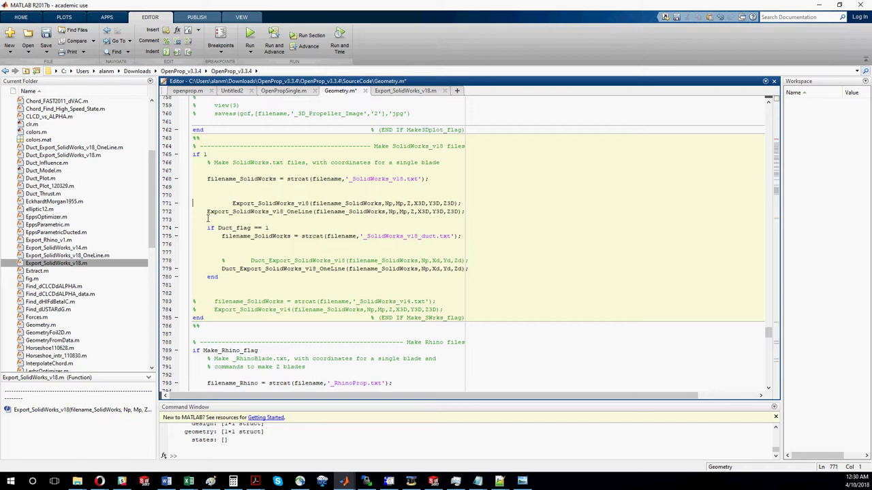
{"action": "type", "text": "%"}
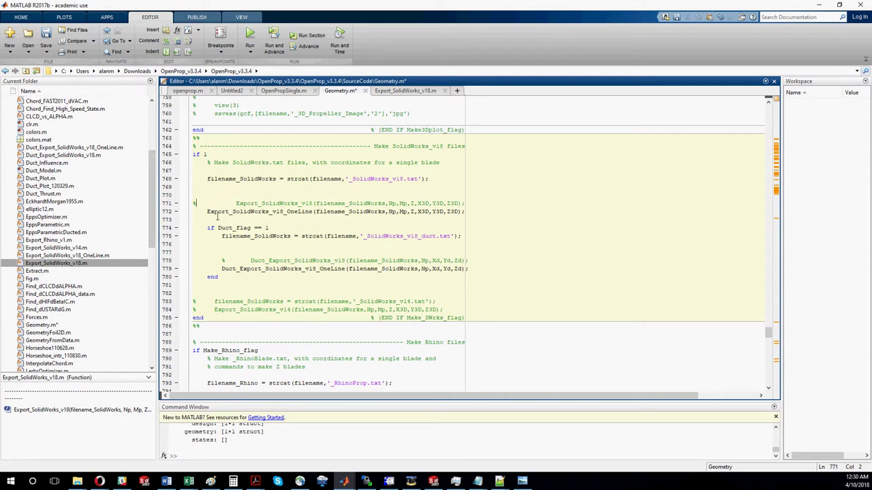
{"action": "key", "text": "BackSpace"}
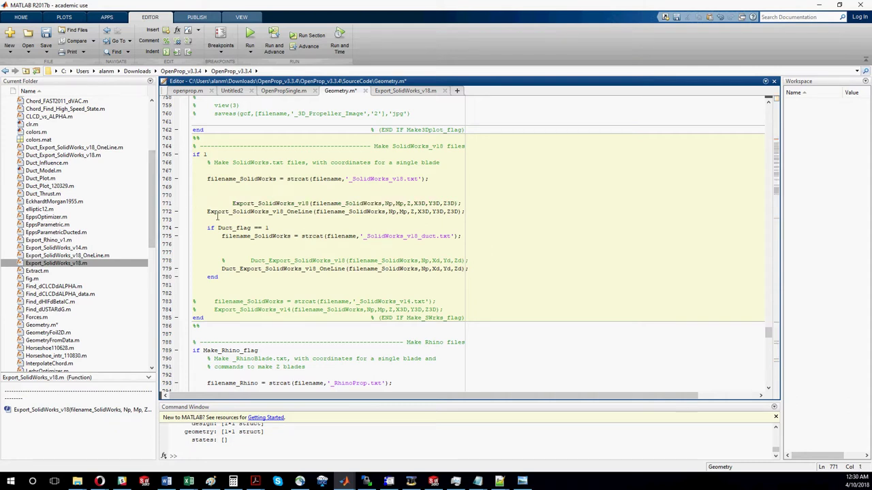
{"action": "type", "text": "%"}
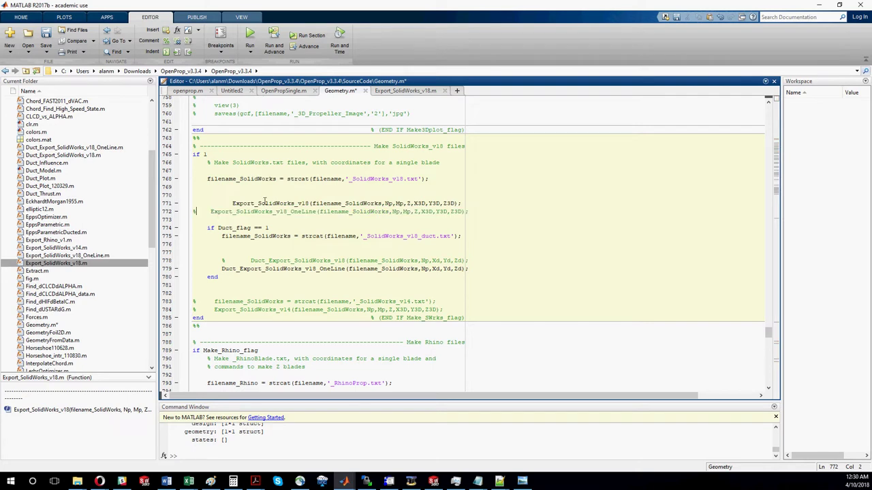
Examine how Export_SolidWorks_v18.m creates the output folder and writes the section curve text files
{"action": "left_click", "coordinate": [392, 91]}
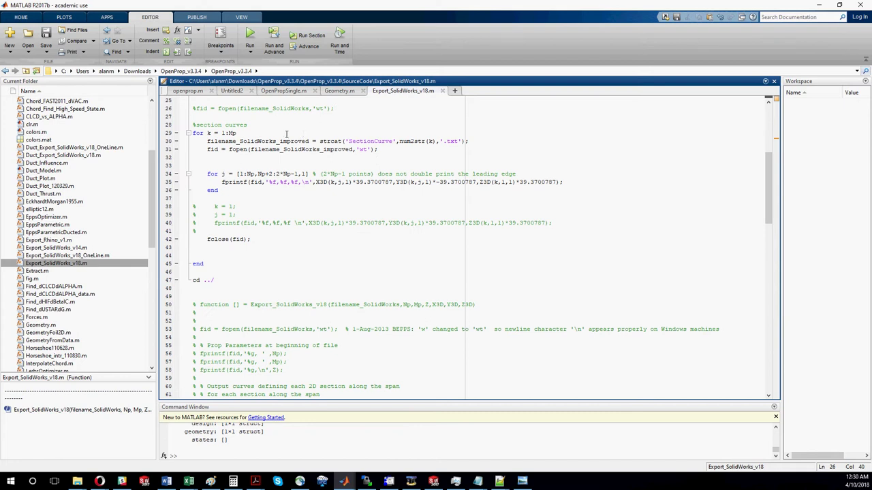
{"action": "scroll", "coordinate": [250, 249], "scroll_direction": "down", "scroll_amount": 17}
{"action": "scroll", "coordinate": [246, 308], "scroll_direction": "down", "scroll_amount": 8}
{"action": "scroll", "coordinate": [241, 272], "scroll_direction": "up", "scroll_amount": 16}
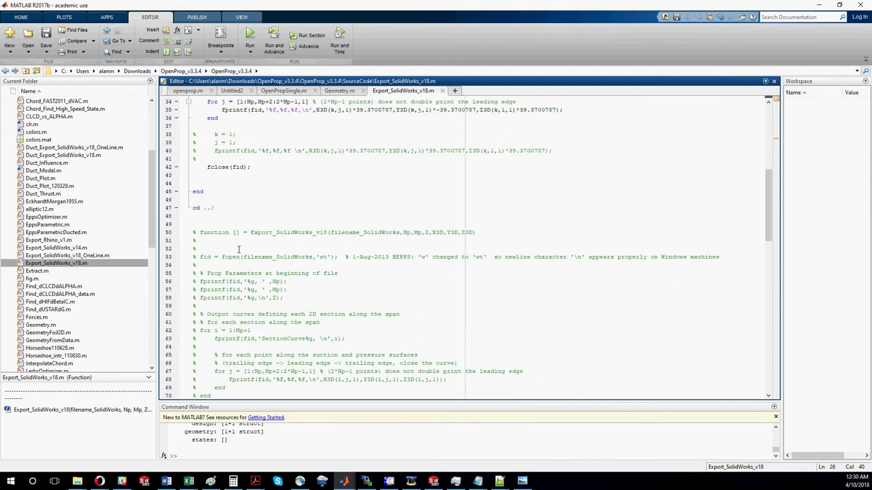
{"action": "scroll", "coordinate": [238, 250], "scroll_direction": "up", "scroll_amount": 14}
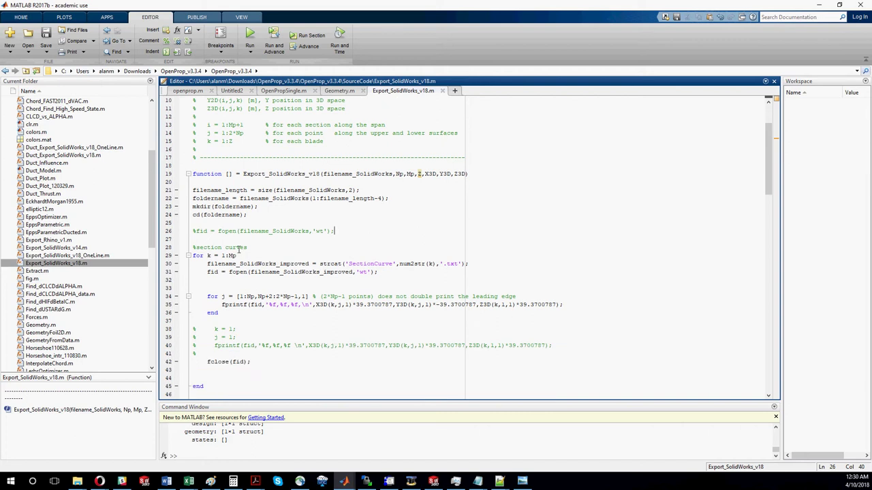
{"action": "scroll", "coordinate": [238, 249], "scroll_direction": "down", "scroll_amount": 1}
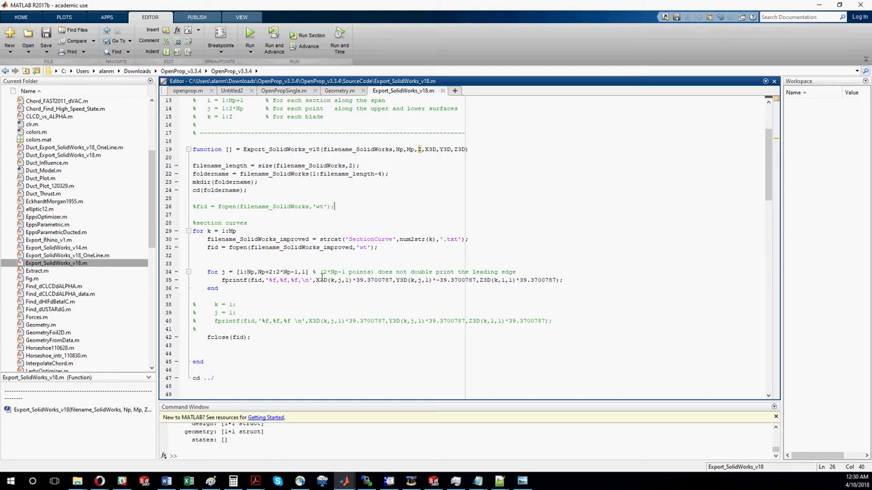
Switch to File Explorer, view the section curve files in DefaultPropeller_SolidWorks_v18, return to OpenProp_v3.3.4, and minimize the window
{"action": "mouse_move", "coordinate": [77, 481]}
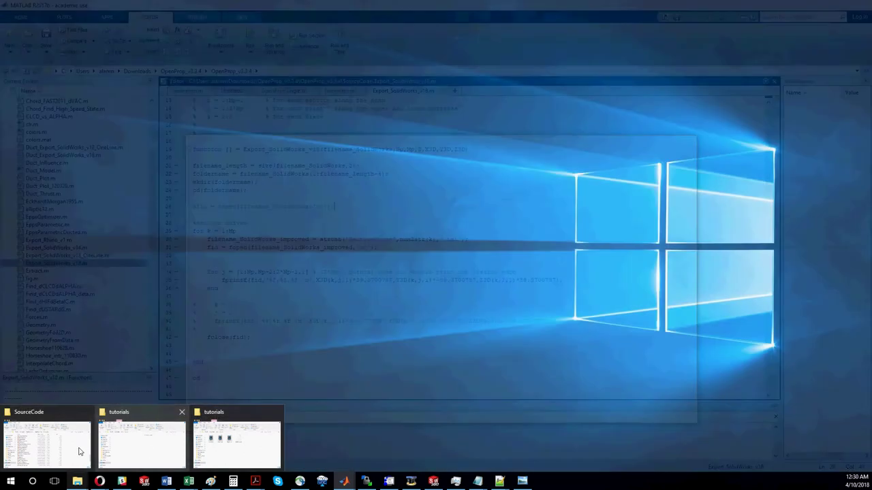
{"action": "left_click", "coordinate": [78, 452]}
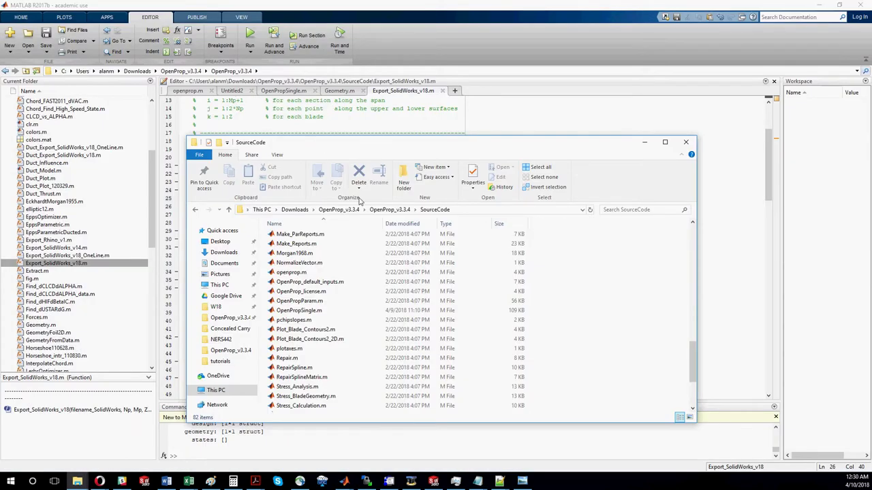
{"action": "left_click", "coordinate": [380, 211]}
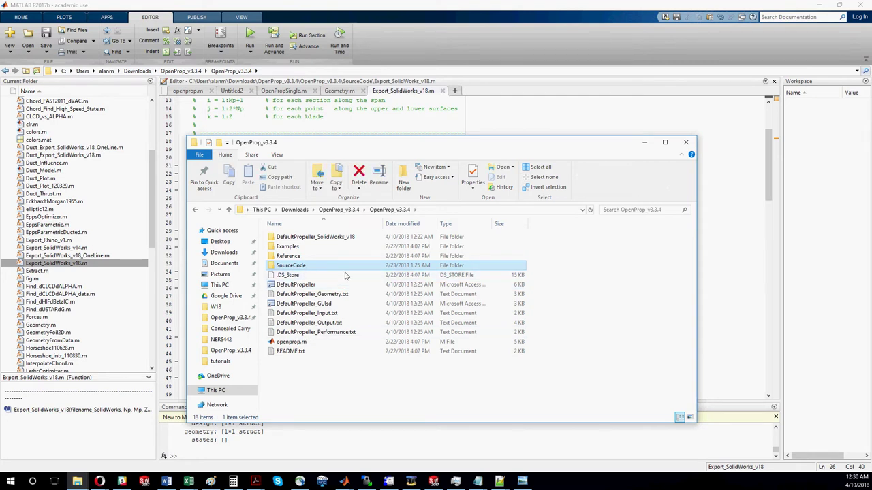
{"action": "left_click", "coordinate": [316, 237]}
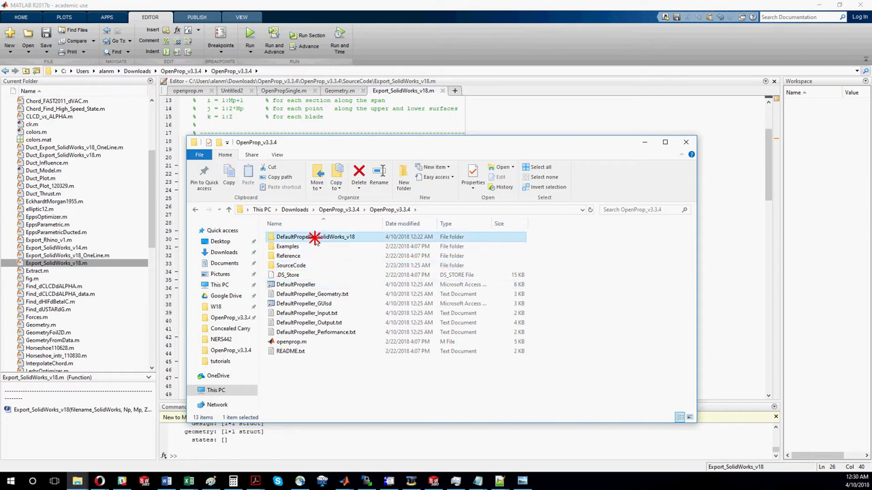
{"action": "key", "text": "Return"}
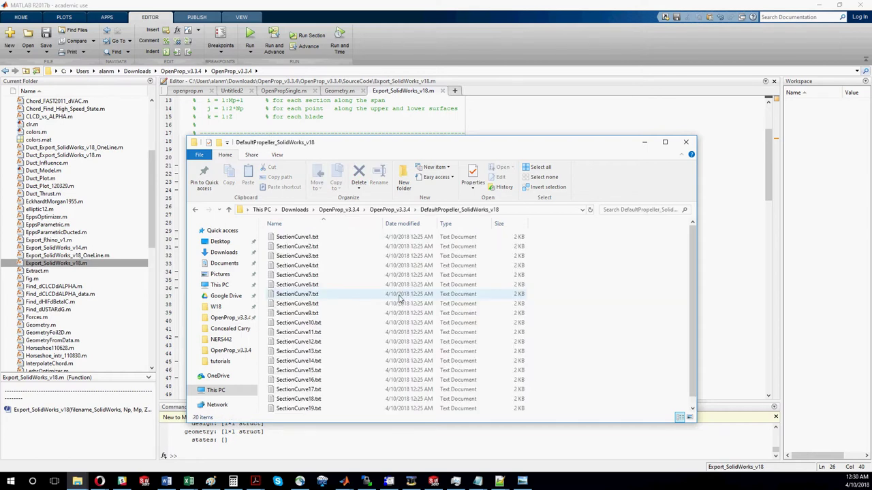
{"action": "left_click", "coordinate": [389, 210]}
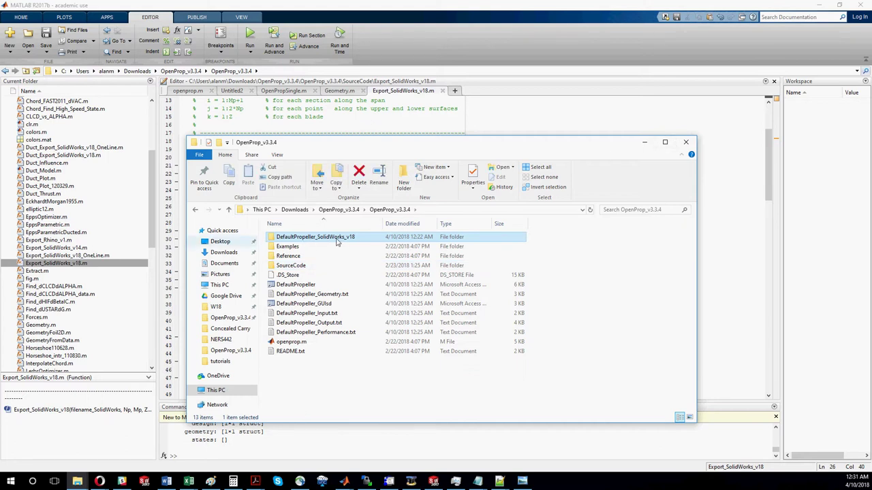
{"action": "left_click", "coordinate": [644, 142]}
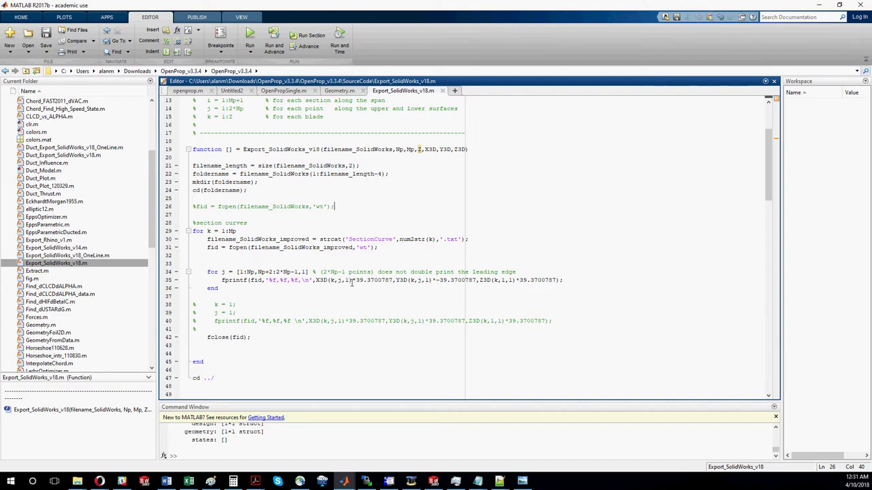
{"action": "left_click_drag", "start_coordinate": [334, 279], "coordinate": [312, 279]}
{"action": "left_click_drag", "start_coordinate": [321, 280], "coordinate": [398, 274]}
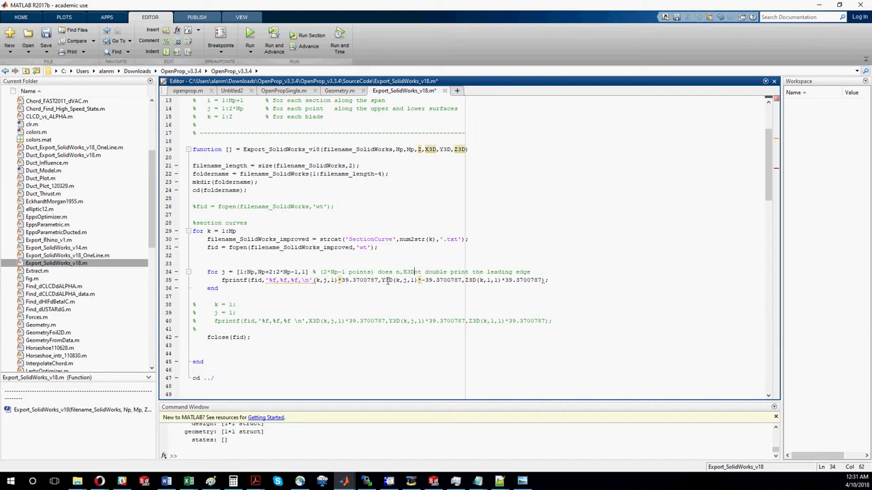
{"action": "key", "text": "ctrl+z"}
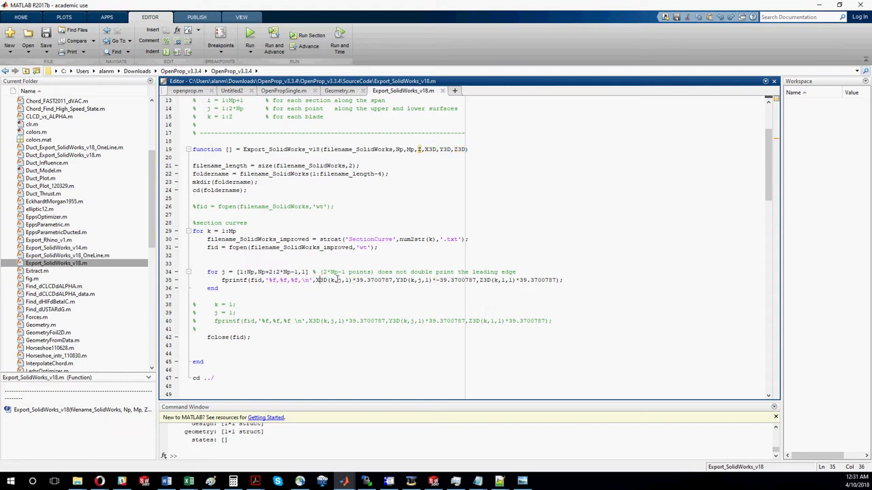
Examine the X and Y coordinate conversion factors in the active fprintf line of the section curve loop
{"action": "left_click", "coordinate": [485, 280]}
{"action": "key", "text": "Down"}
{"action": "left_click_drag", "start_coordinate": [354, 281], "coordinate": [393, 281]}
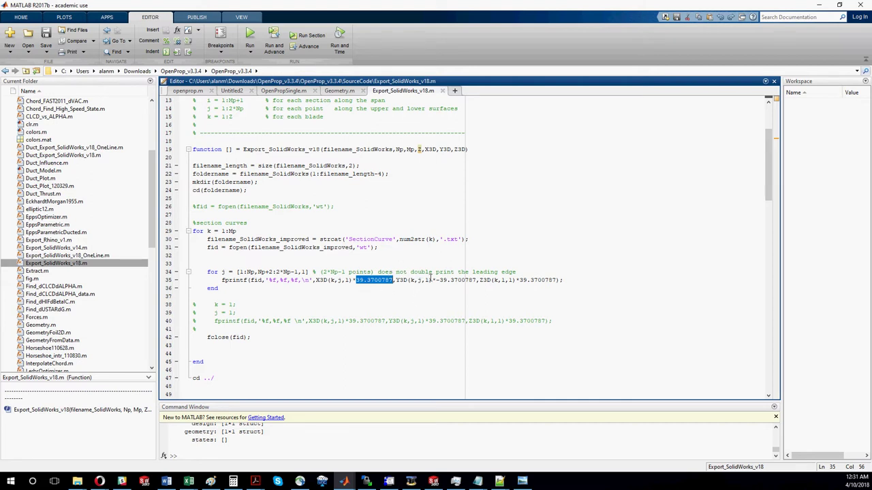
{"action": "left_click_drag", "start_coordinate": [435, 280], "coordinate": [476, 280]}
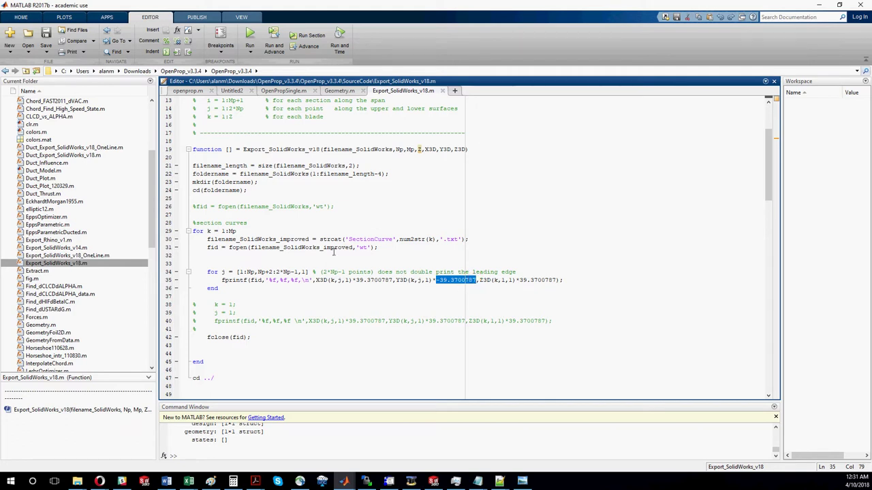
Bring up the OpenProp Plots window, rotate the 3D propeller geometry to examine the blade orientation, and minimize the window
{"action": "left_click", "coordinate": [344, 480]}
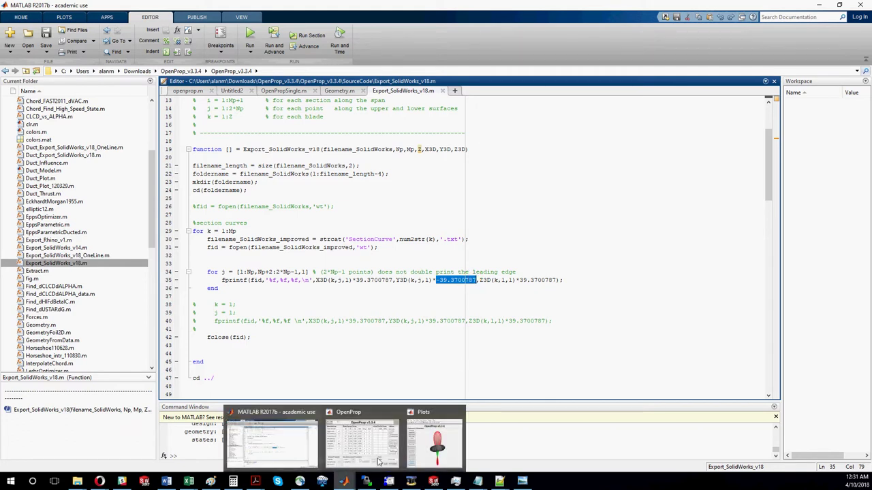
{"action": "left_click", "coordinate": [441, 451]}
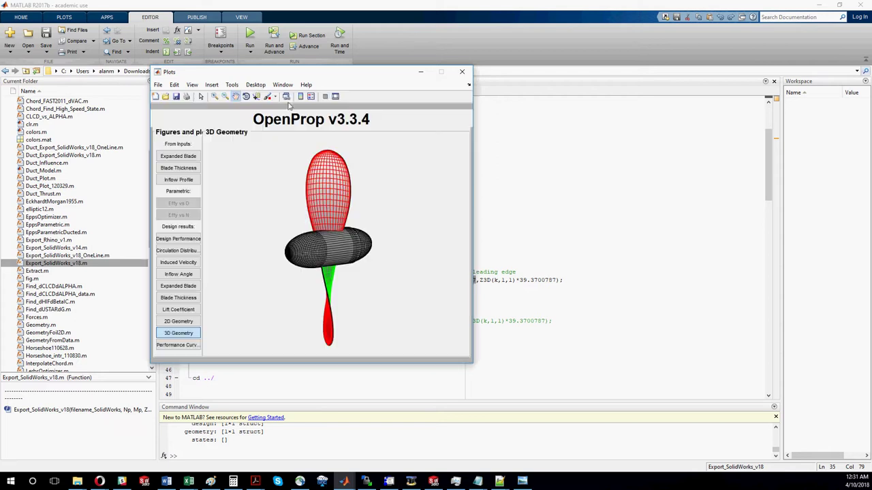
{"action": "left_click_drag", "start_coordinate": [354, 225], "coordinate": [333, 223]}
{"action": "left_click", "coordinate": [245, 96]}
{"action": "left_click_drag", "start_coordinate": [365, 250], "coordinate": [401, 220]}
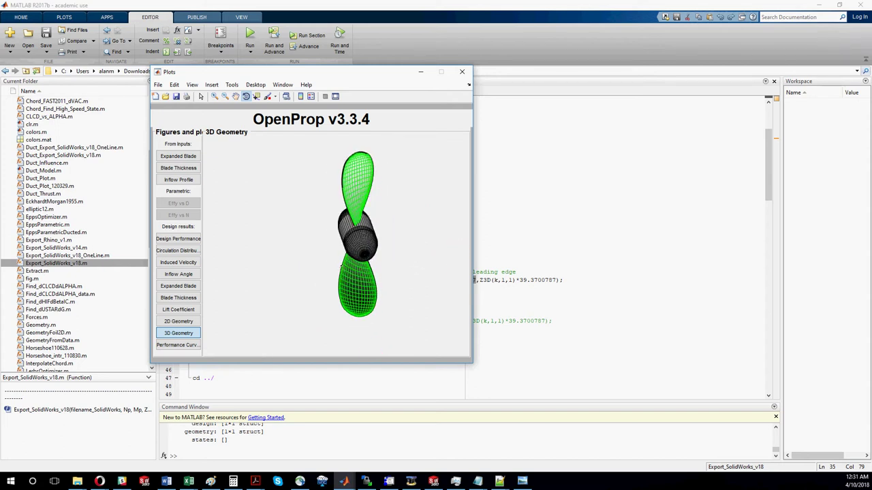
{"action": "left_click_drag", "start_coordinate": [316, 285], "coordinate": [344, 267]}
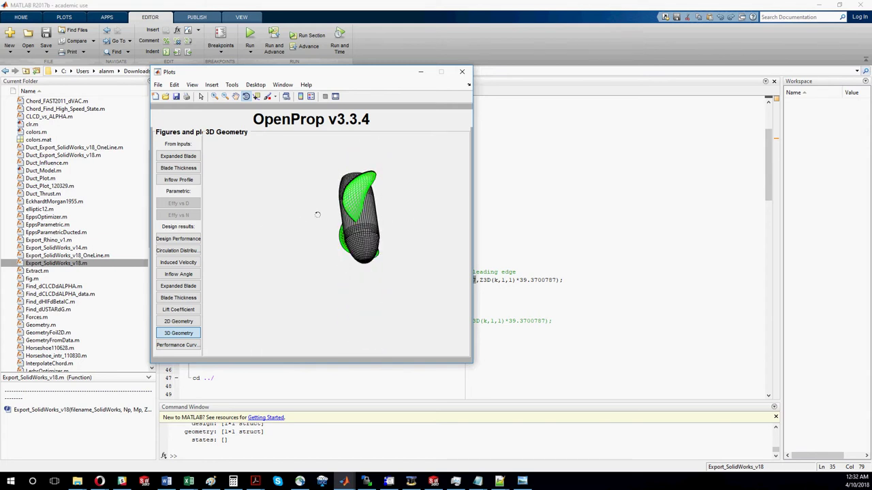
{"action": "left_click_drag", "start_coordinate": [355, 238], "coordinate": [348, 214]}
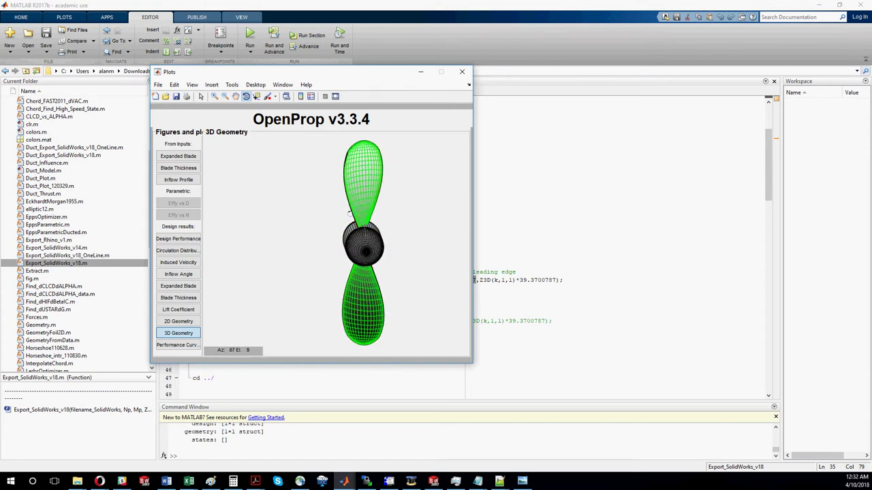
{"action": "left_click", "coordinate": [420, 72]}
Examine the Y conversion factor and the Z3D index in the active fprintf line, leaving the index at 1
{"action": "left_click_drag", "start_coordinate": [440, 280], "coordinate": [475, 285]}
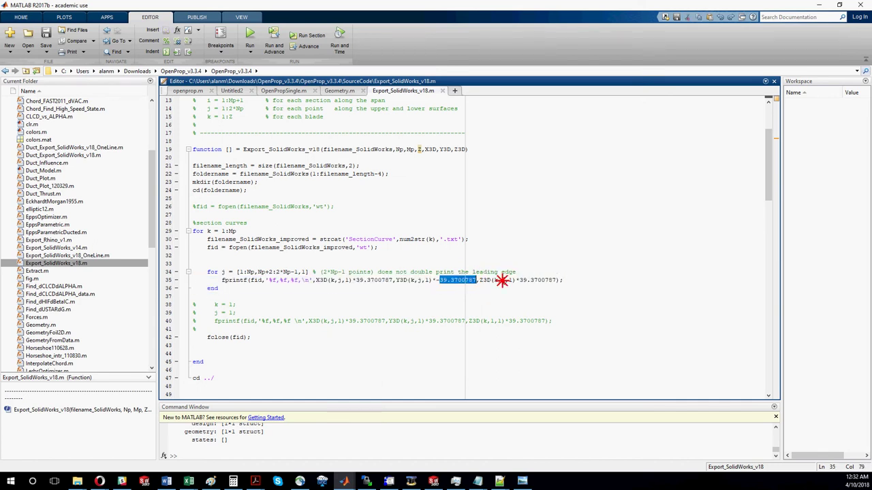
{"action": "left_click", "coordinate": [504, 280]}
{"action": "key", "text": "BackSpace"}
{"action": "type", "text": "1"}
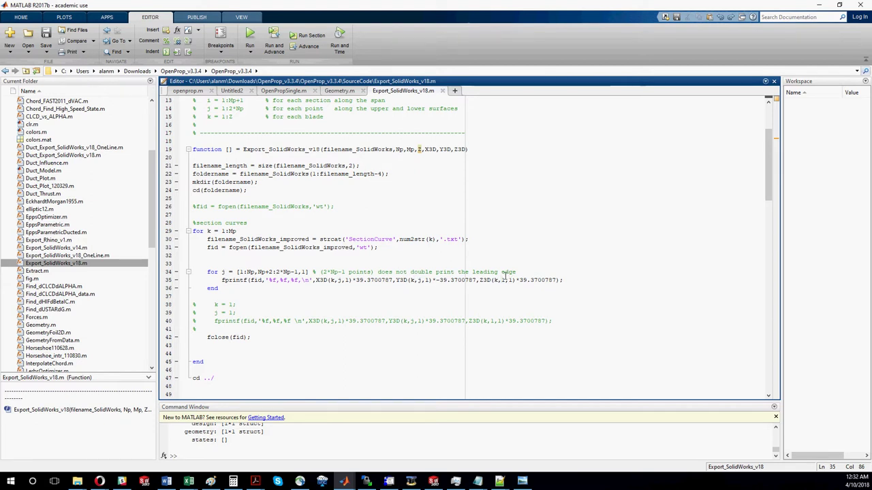
{"action": "left_click", "coordinate": [411, 280]}
Reopen the propeller's 3D geometry plot, compare the blades from the front and side, and minimize the plot window
{"action": "mouse_move", "coordinate": [456, 481]}
{"action": "left_click", "coordinate": [458, 437]}
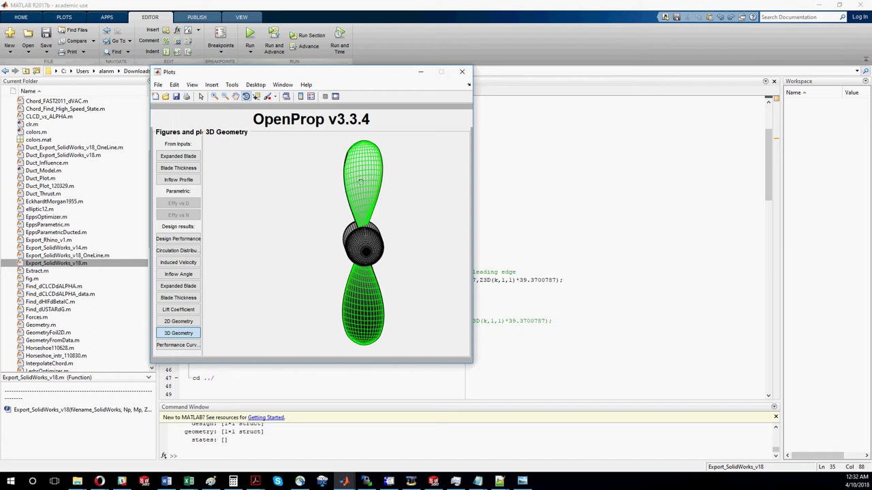
{"action": "left_click_drag", "start_coordinate": [358, 182], "coordinate": [343, 194]}
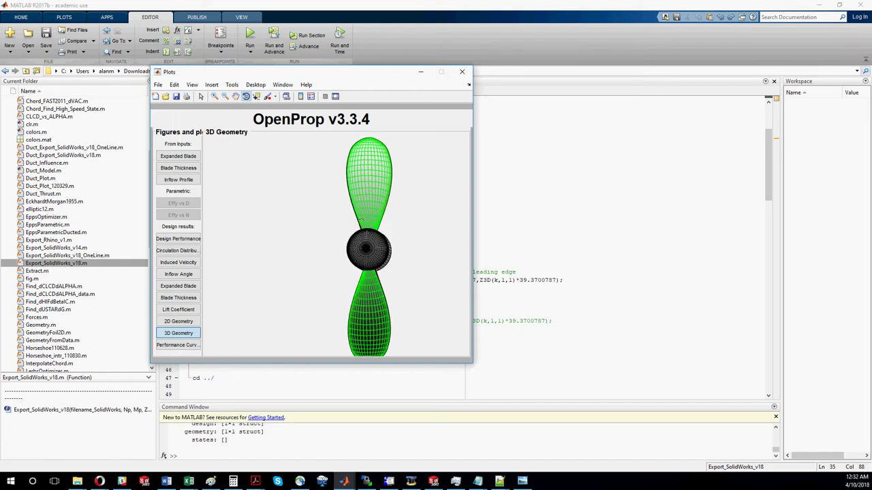
{"action": "left_click_drag", "start_coordinate": [303, 222], "coordinate": [418, 227]}
{"action": "left_click_drag", "start_coordinate": [268, 218], "coordinate": [250, 194]}
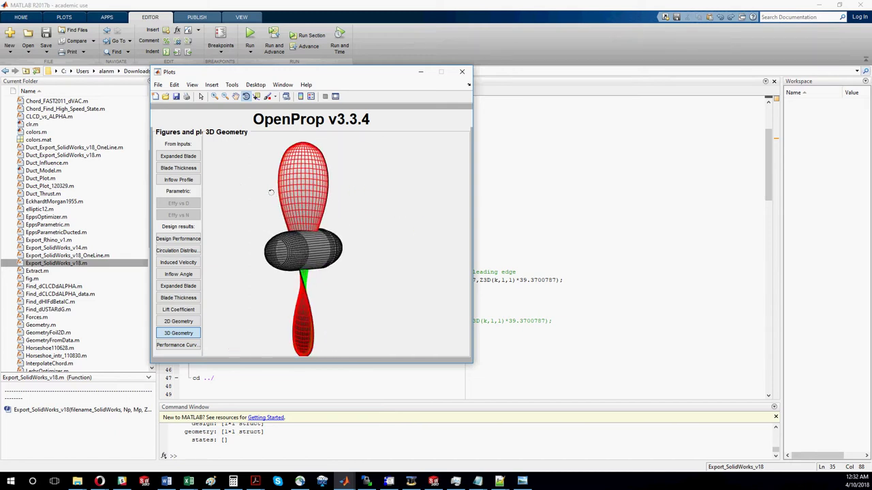
{"action": "left_click_drag", "start_coordinate": [312, 192], "coordinate": [325, 209]}
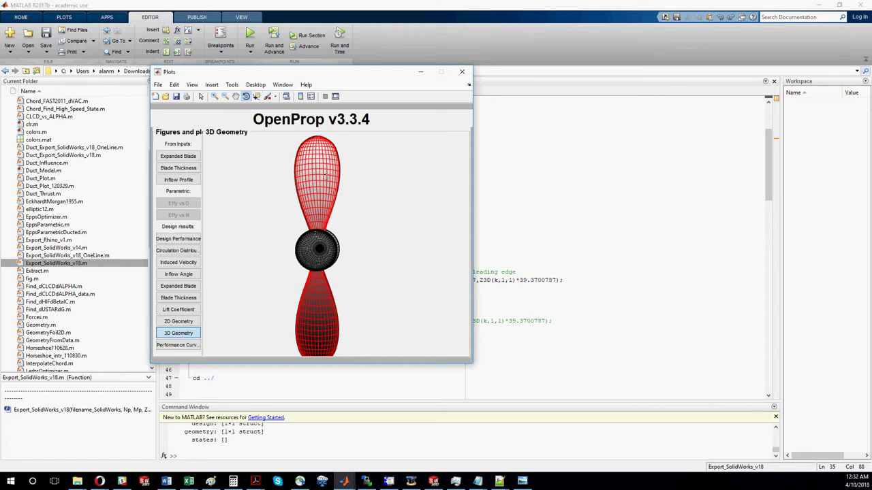
{"action": "left_click", "coordinate": [421, 71]}
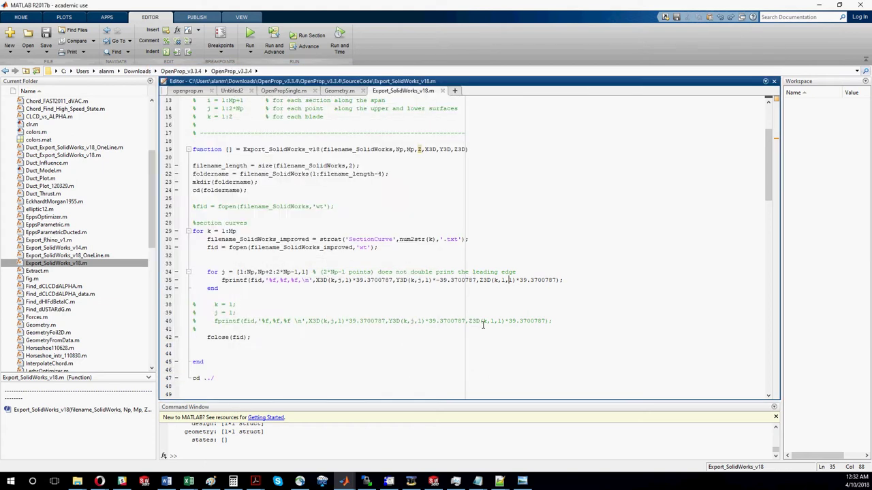
Examine the end of the section curve loop and the closing cd ../ line in Export_SolidWorks_v18.m
{"action": "scroll", "coordinate": [276, 352], "scroll_direction": "down", "scroll_amount": 1}
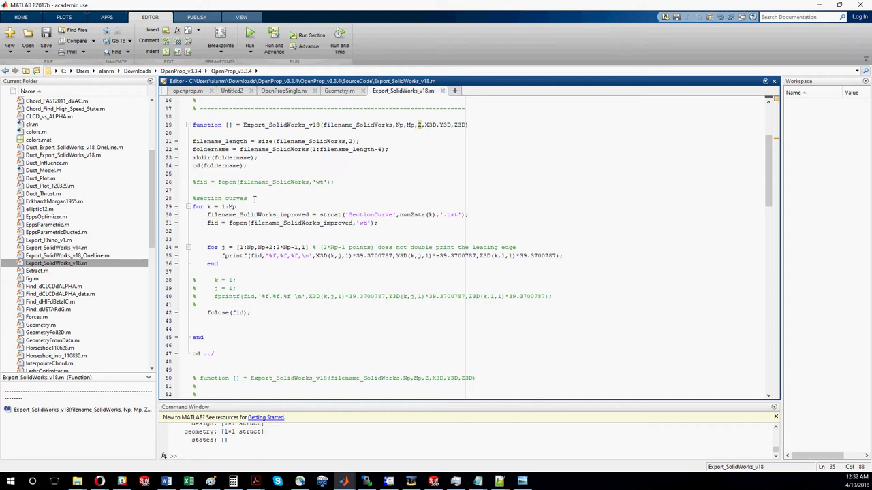
{"action": "left_click", "coordinate": [221, 263]}
{"action": "left_click", "coordinate": [217, 353]}
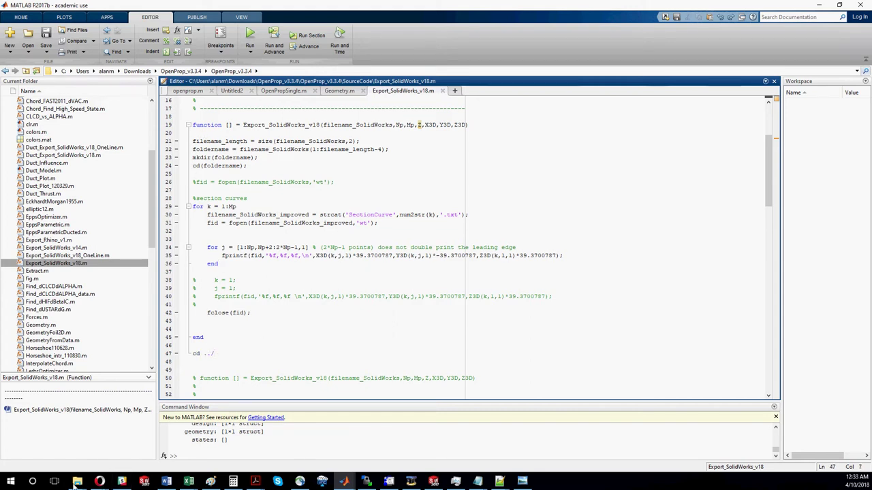
View the OpenProp_v3.3.4 folder in File Explorer and dismiss its window
{"action": "mouse_move", "coordinate": [77, 482]}
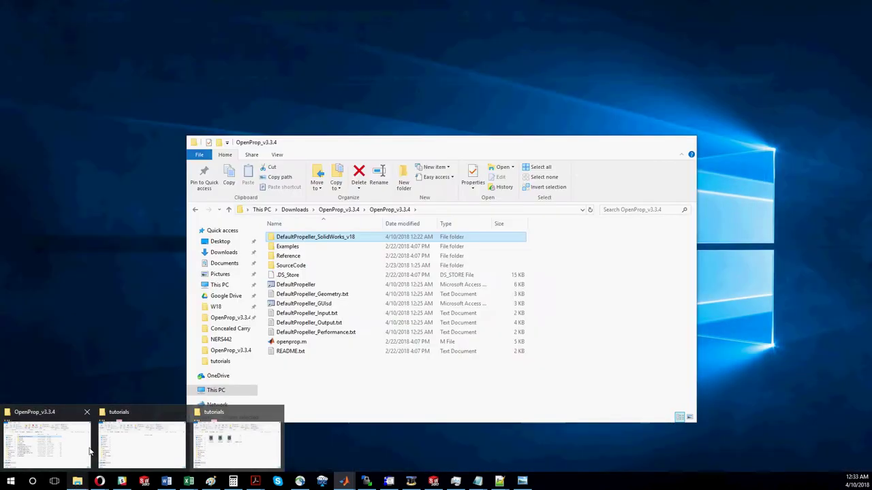
{"action": "left_click", "coordinate": [230, 441]}
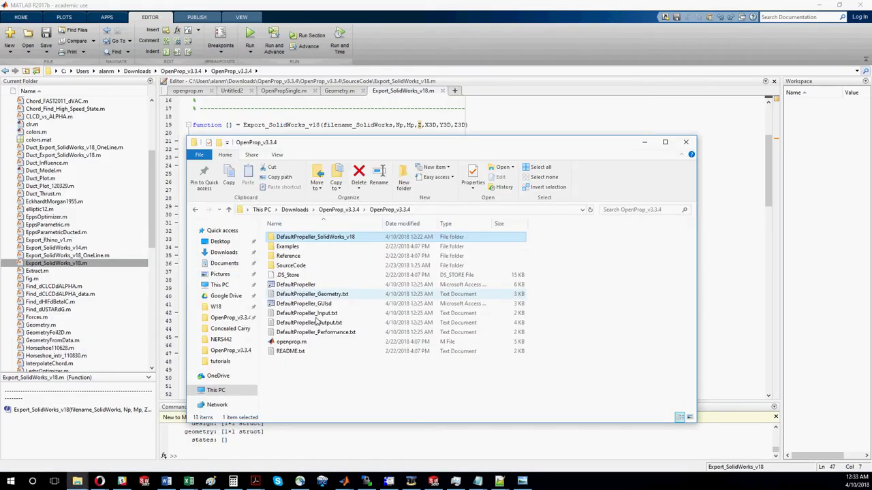
{"action": "left_click", "coordinate": [686, 142]}
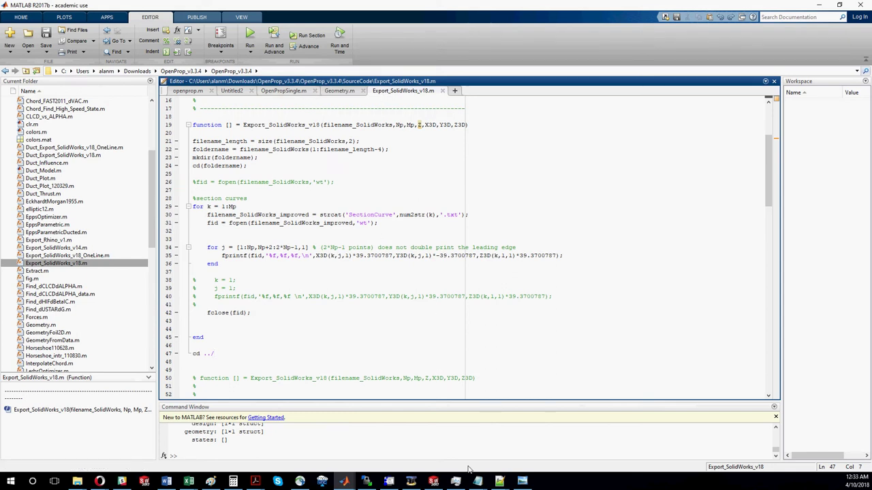
Open SectionCurve1.txt from the DefaultPropeller_SolidWorks_v18 folder, examine its XYZ point coordinates, and close the file
{"action": "mouse_move", "coordinate": [78, 482]}
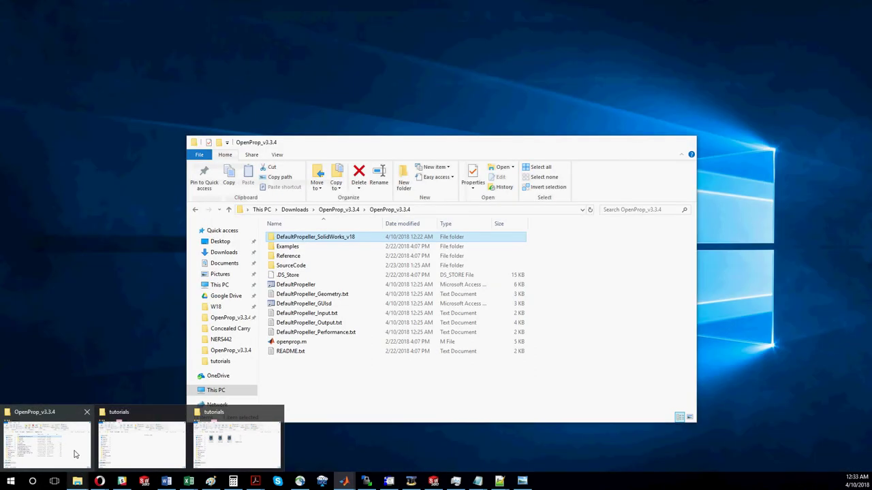
{"action": "left_click", "coordinate": [75, 454]}
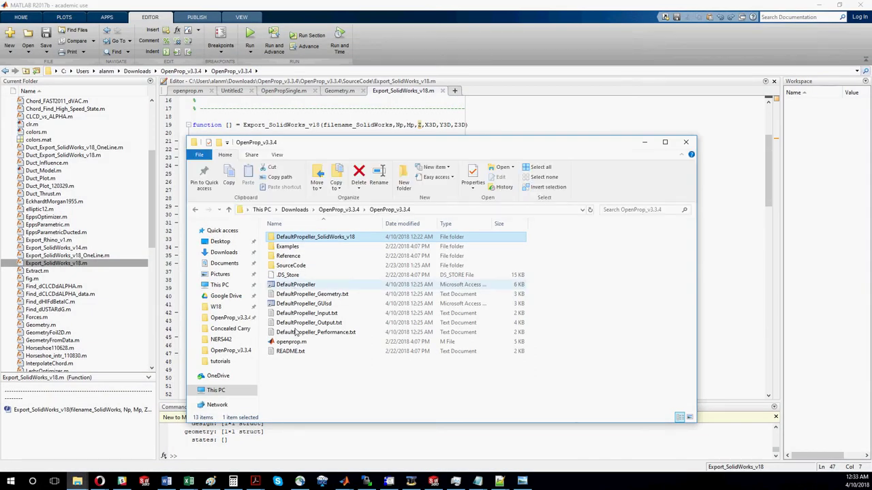
{"action": "double_click", "coordinate": [302, 238]}
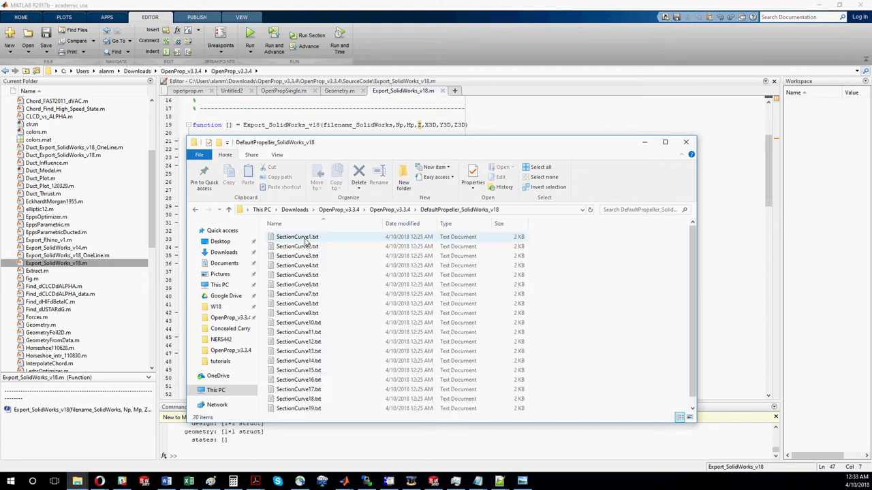
{"action": "left_click", "coordinate": [301, 237]}
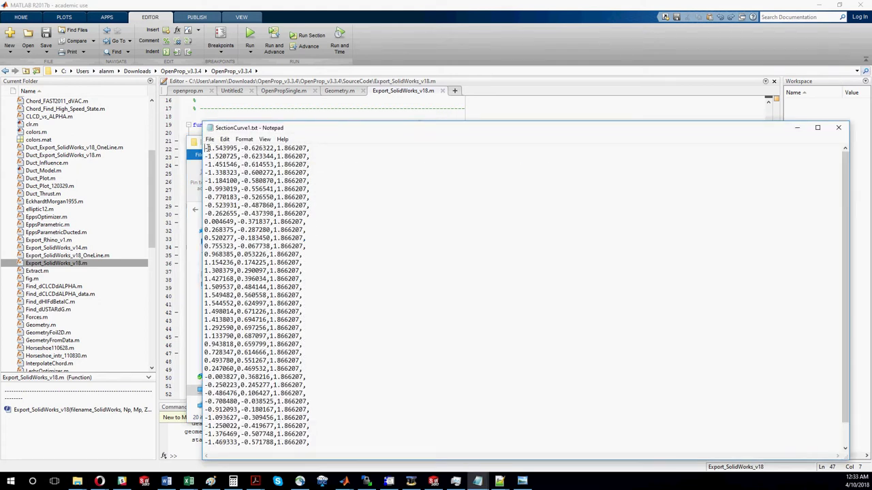
{"action": "scroll", "coordinate": [250, 290], "scroll_direction": "down", "scroll_amount": 1}
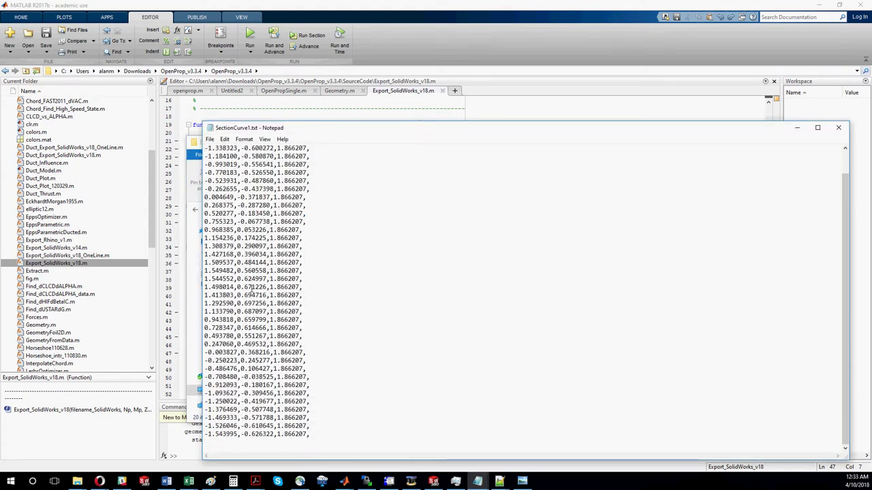
{"action": "scroll", "coordinate": [215, 208], "scroll_direction": "up", "scroll_amount": 1}
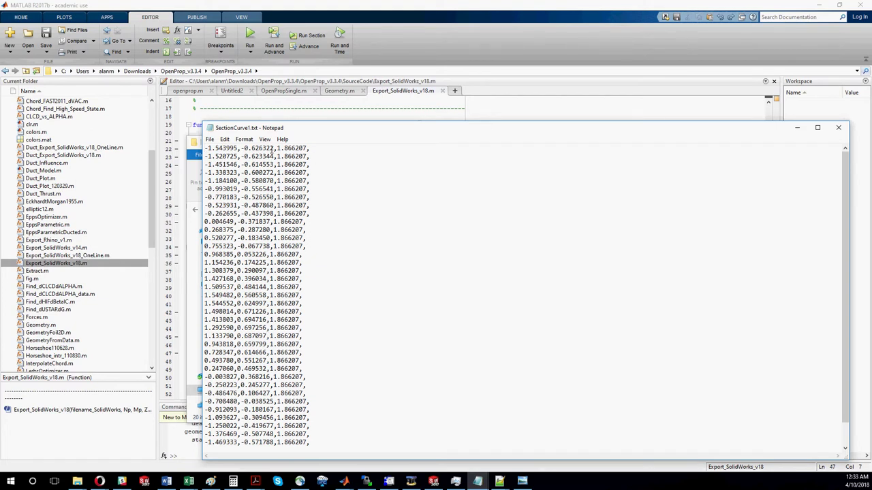
{"action": "left_click", "coordinate": [838, 128]}
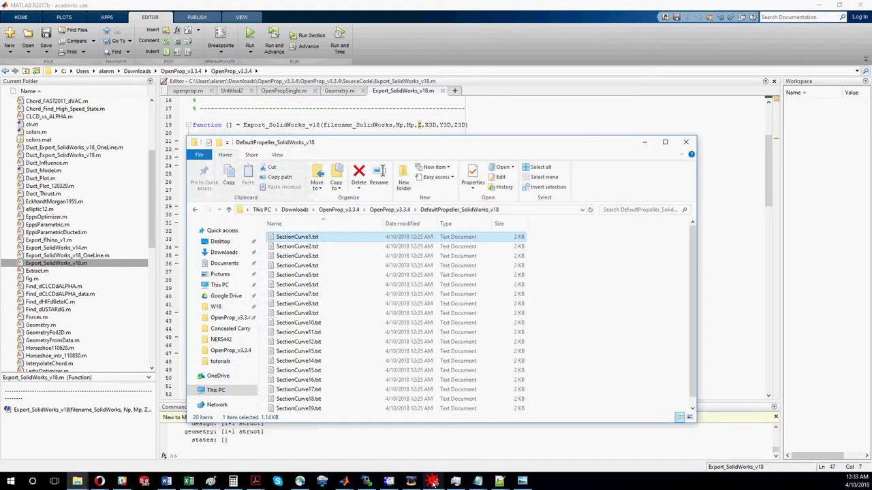
Switch to SolidWorks and inspect the existing propeller blade model from several angles
{"action": "left_click", "coordinate": [433, 481]}
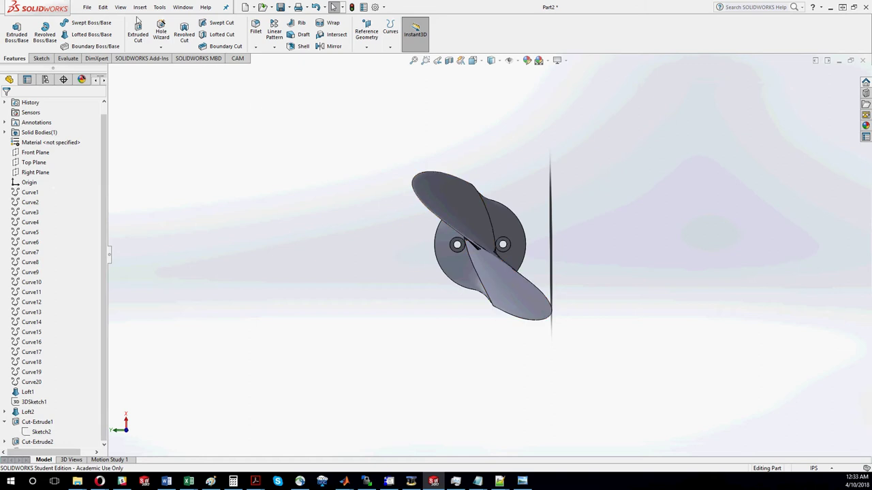
{"action": "middle_click_drag", "start_coordinate": [455, 196], "coordinate": [291, 340]}
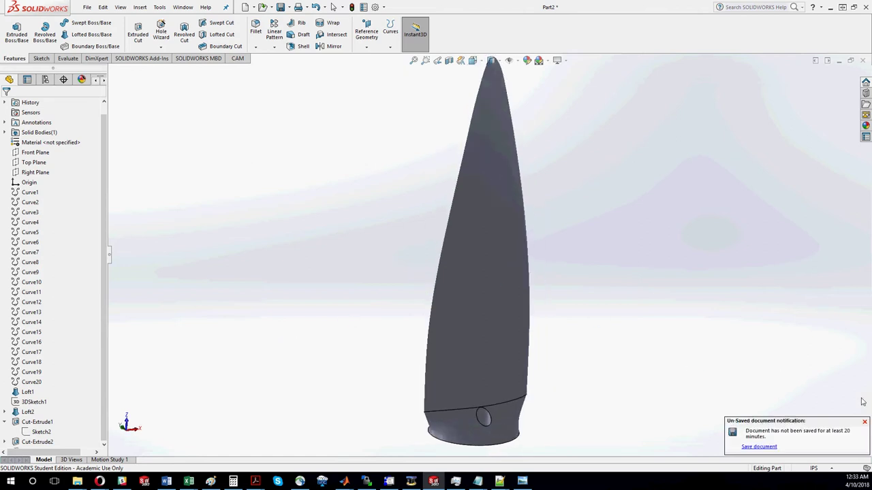
{"action": "middle_click_drag", "start_coordinate": [385, 292], "coordinate": [421, 272]}
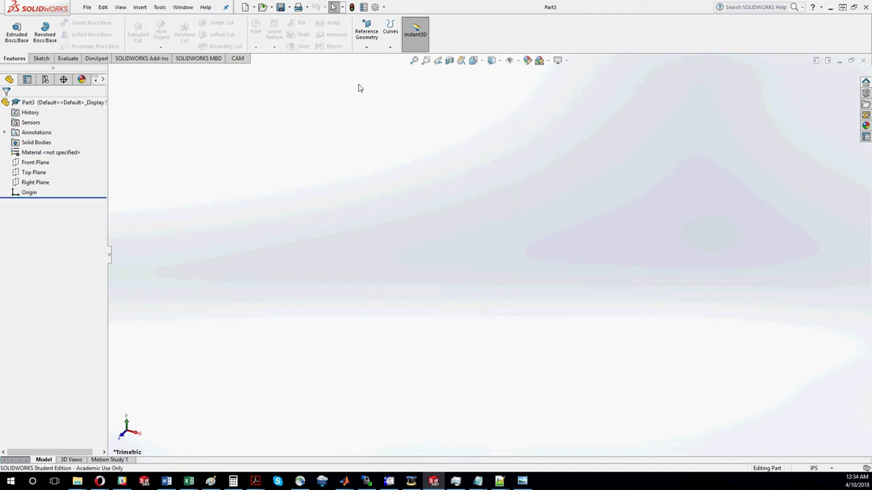
Start a Curve Through XYZ Points in the new part and browse for a curve file
{"action": "left_click", "coordinate": [388, 46]}
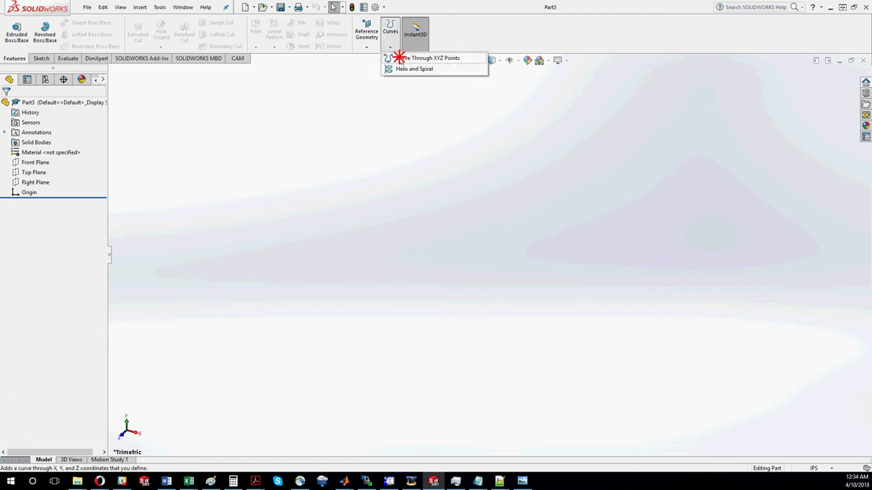
{"action": "left_click", "coordinate": [400, 57]}
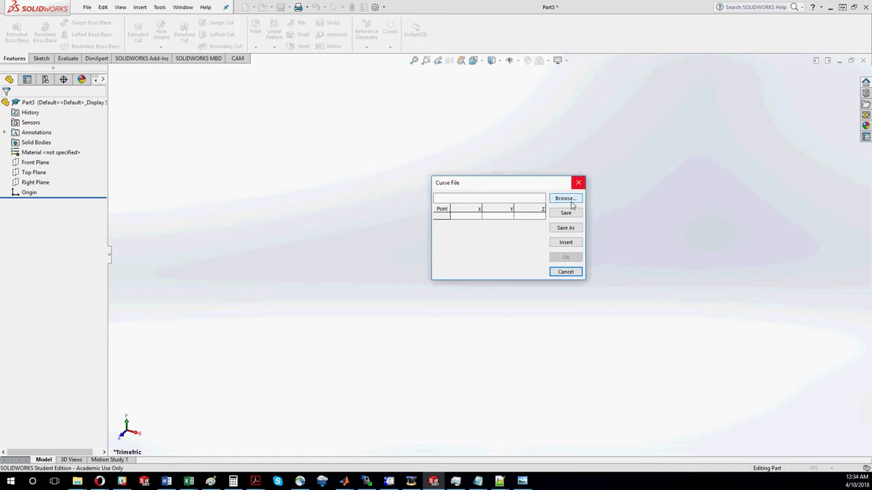
{"action": "left_click", "coordinate": [568, 198]}
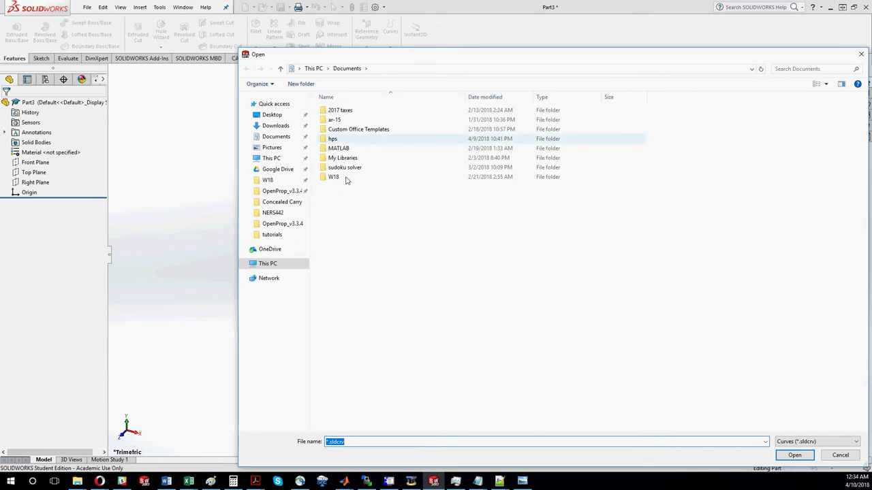
Browse to the DefaultPropeller_SolidWorks_v18 folder inside Documents > hps > OpenProp_v3.3.4 and show its text files
{"action": "double_click", "coordinate": [336, 138]}
{"action": "double_click", "coordinate": [355, 121]}
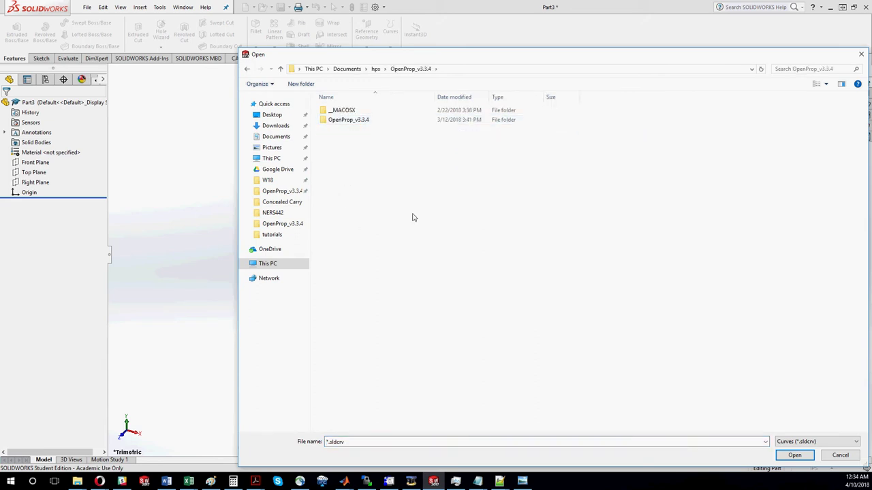
{"action": "double_click", "coordinate": [353, 121]}
{"action": "left_click", "coordinate": [378, 112]}
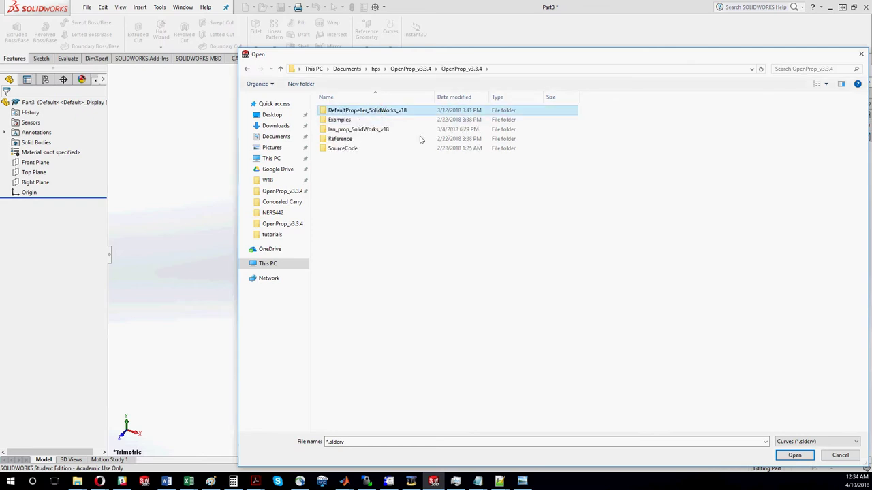
{"action": "key", "text": "Return"}
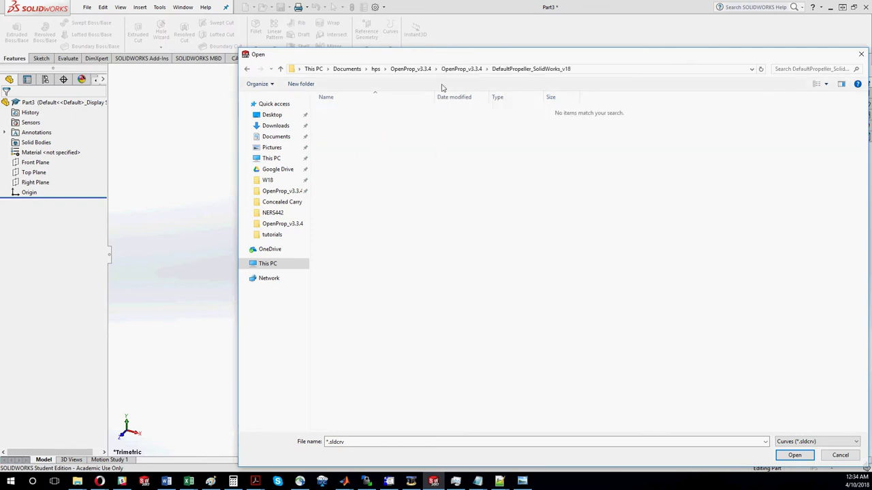
{"action": "left_click", "coordinate": [411, 69]}
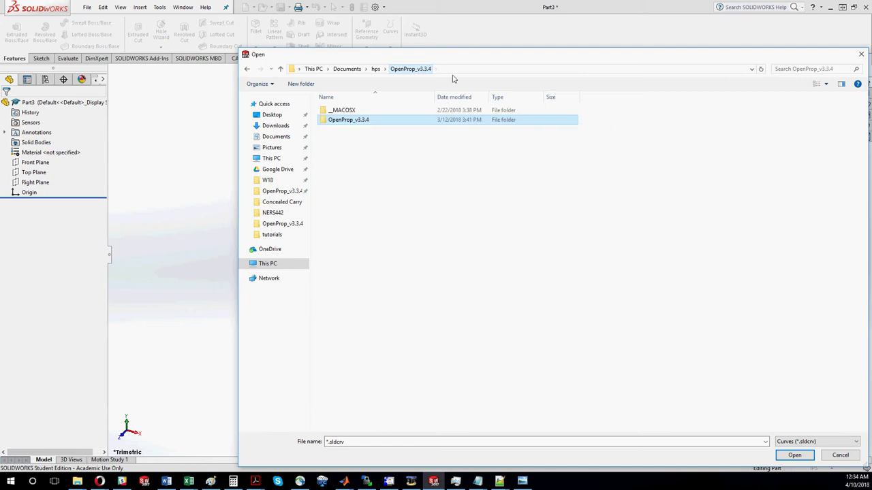
{"action": "double_click", "coordinate": [361, 121]}
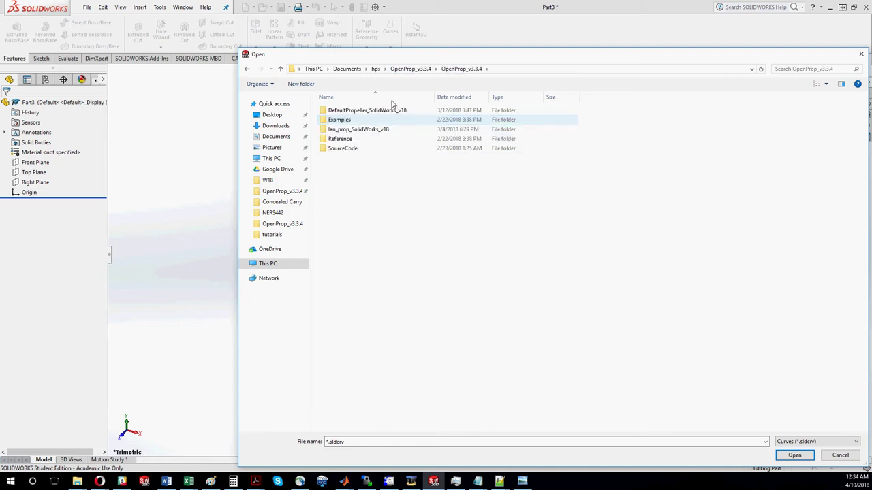
{"action": "double_click", "coordinate": [362, 110]}
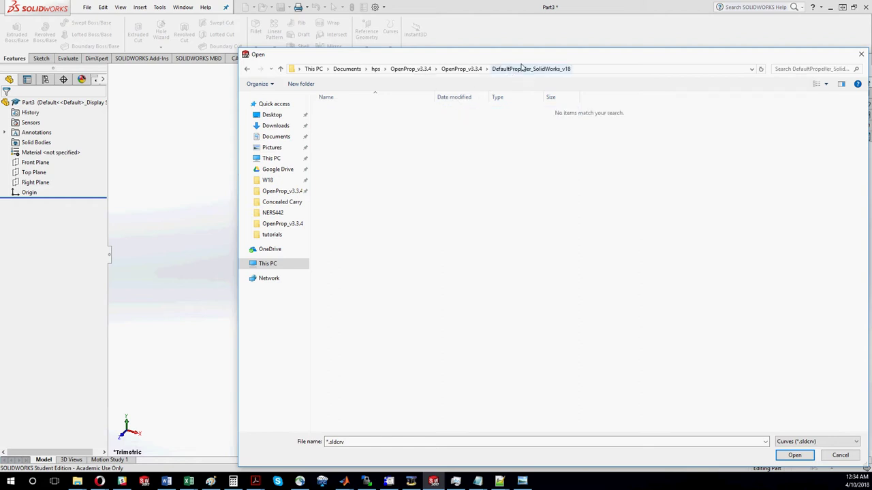
{"action": "left_click", "coordinate": [821, 441]}
{"action": "left_click", "coordinate": [805, 457]}
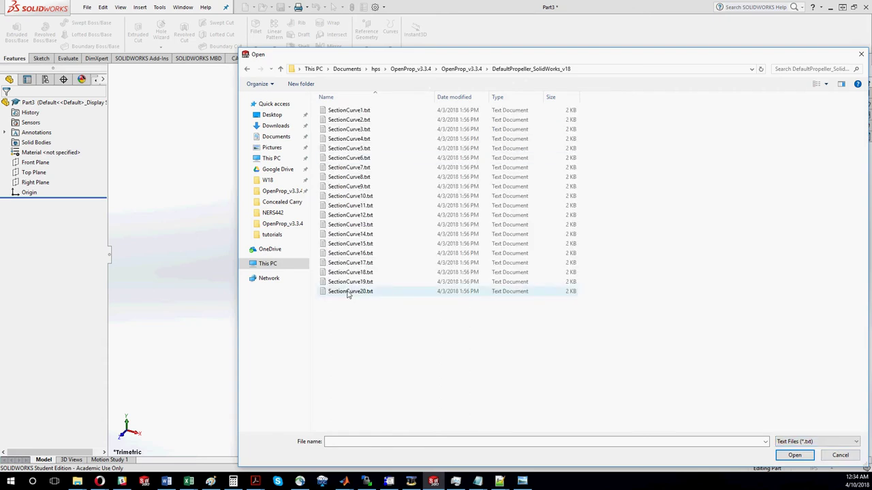
Create a Curve Through XYZ Points from SectionCurve1.txt and view the resulting section profile from different angles
{"action": "left_click", "coordinate": [349, 111]}
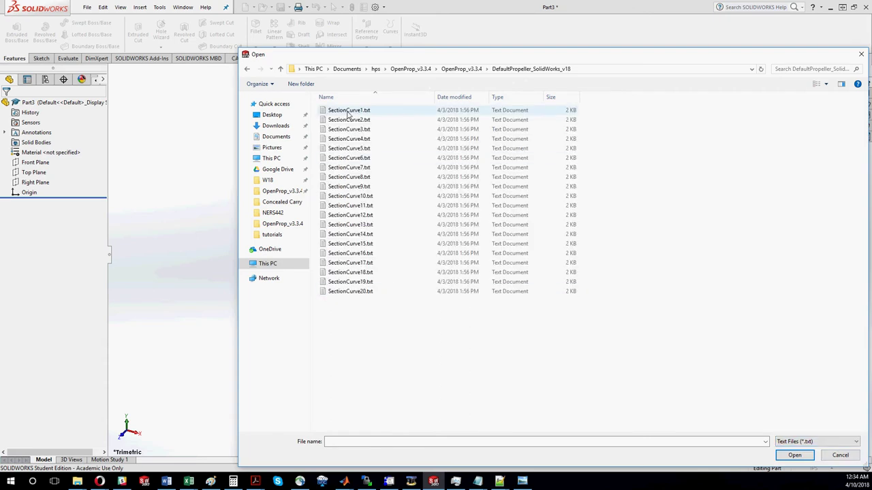
{"action": "left_click", "coordinate": [801, 461]}
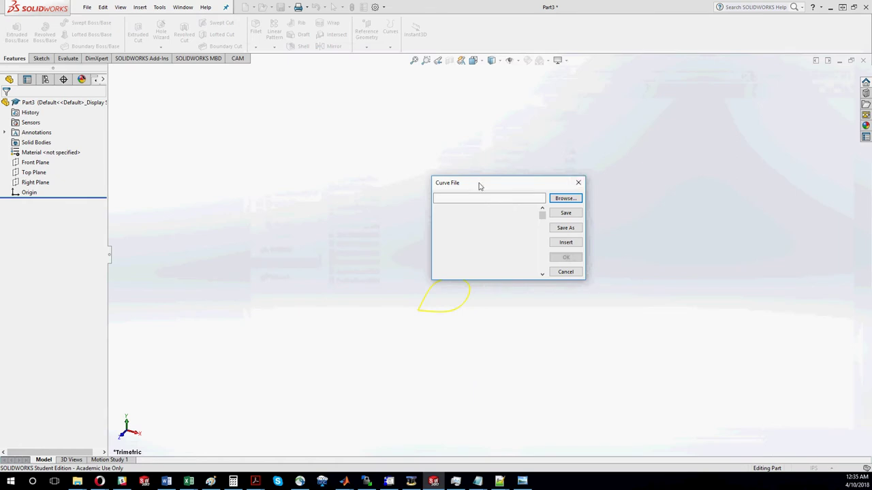
{"action": "left_click_drag", "start_coordinate": [478, 185], "coordinate": [438, 155]}
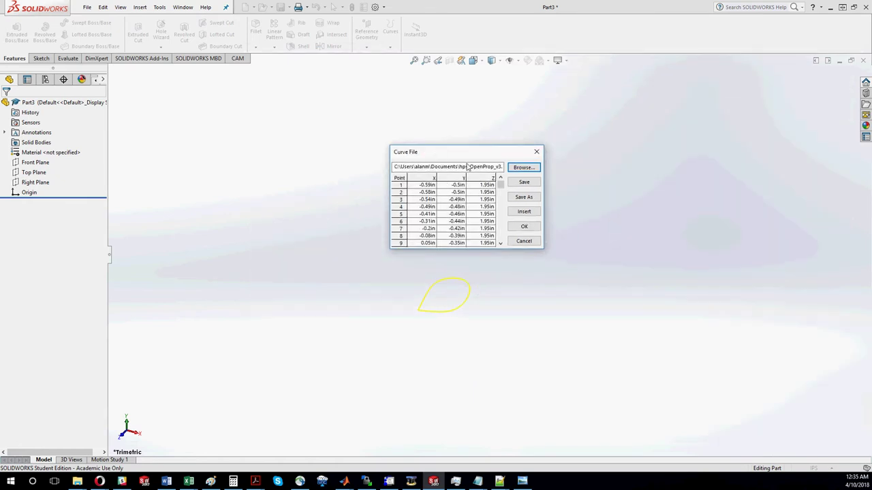
{"action": "mouse_move", "coordinate": [500, 185]}
{"action": "left_mouse_down"}
{"action": "mouse_move", "coordinate": [498, 251]}
{"action": "mouse_move", "coordinate": [500, 181]}
{"action": "left_mouse_up"}
{"action": "left_click", "coordinate": [523, 228]}
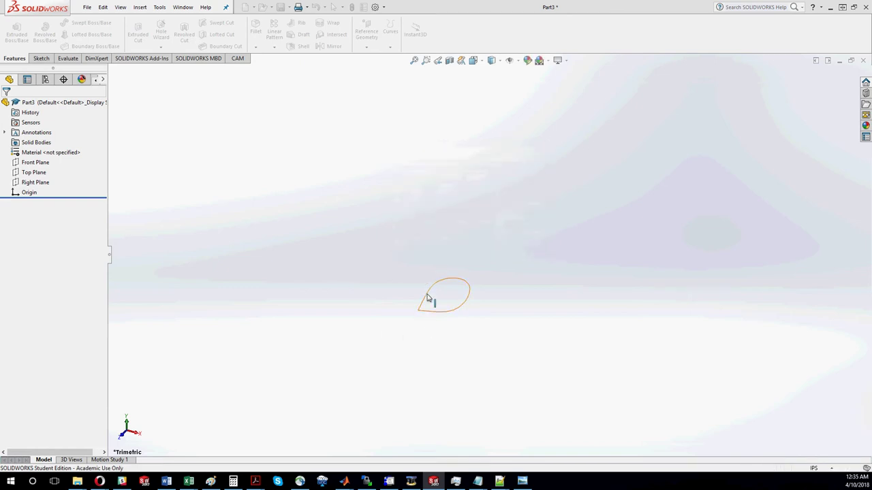
{"action": "middle_click_drag", "start_coordinate": [417, 278], "coordinate": [430, 197]}
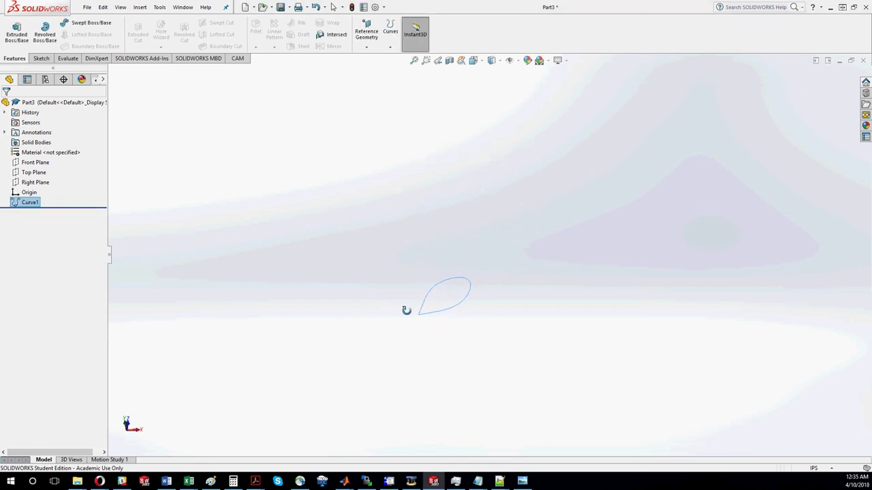
{"action": "middle_click_drag", "start_coordinate": [397, 313], "coordinate": [462, 346]}
{"action": "key", "text": "Escape"}
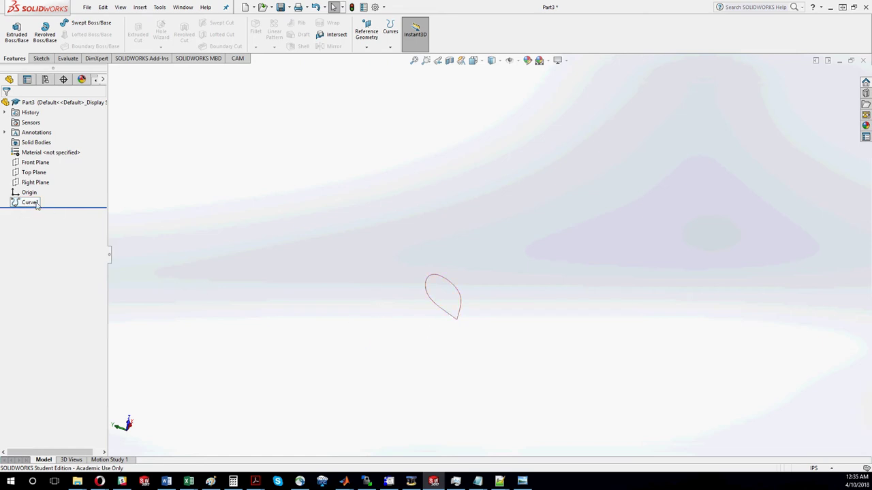
Start another Curve Through XYZ Points and load SectionCurve2.txt from the text files in the propeller folder
{"action": "left_click", "coordinate": [392, 45]}
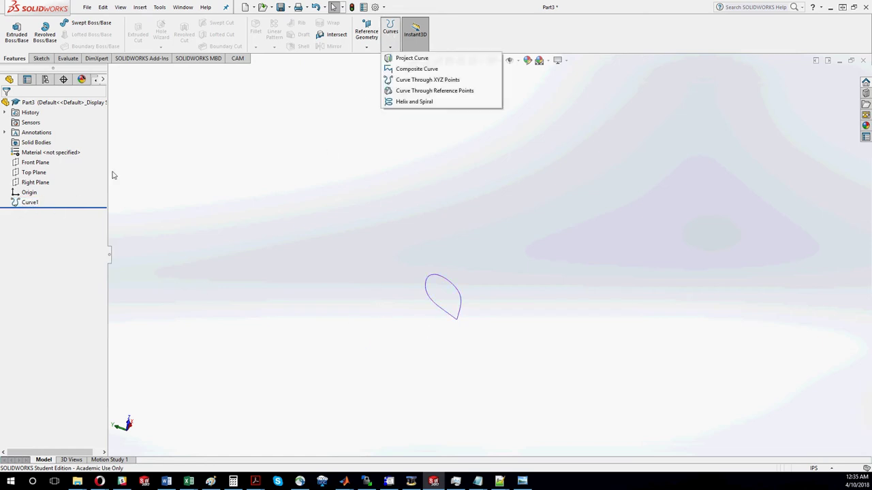
{"action": "left_click", "coordinate": [415, 80]}
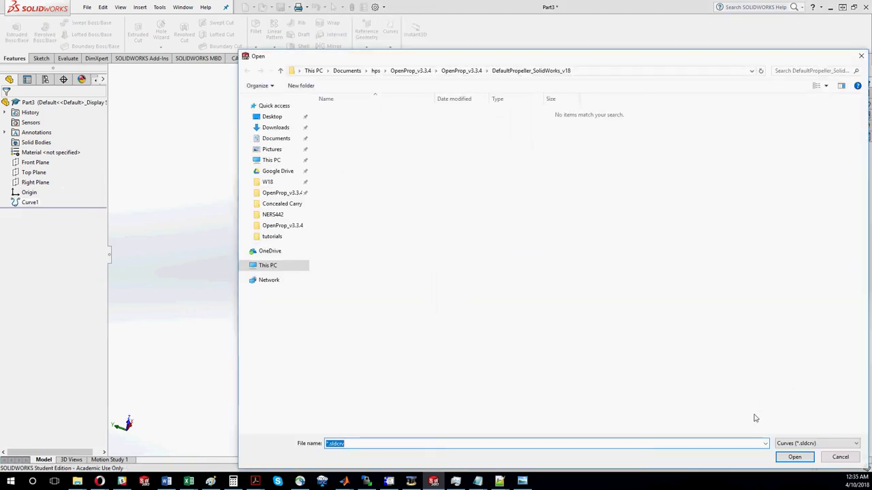
{"action": "left_click", "coordinate": [817, 443]}
{"action": "left_click", "coordinate": [797, 459]}
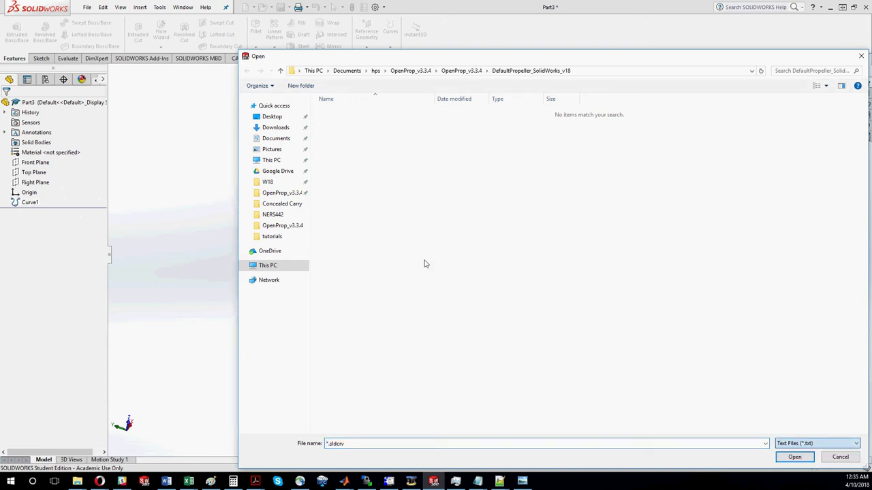
{"action": "left_click", "coordinate": [344, 125]}
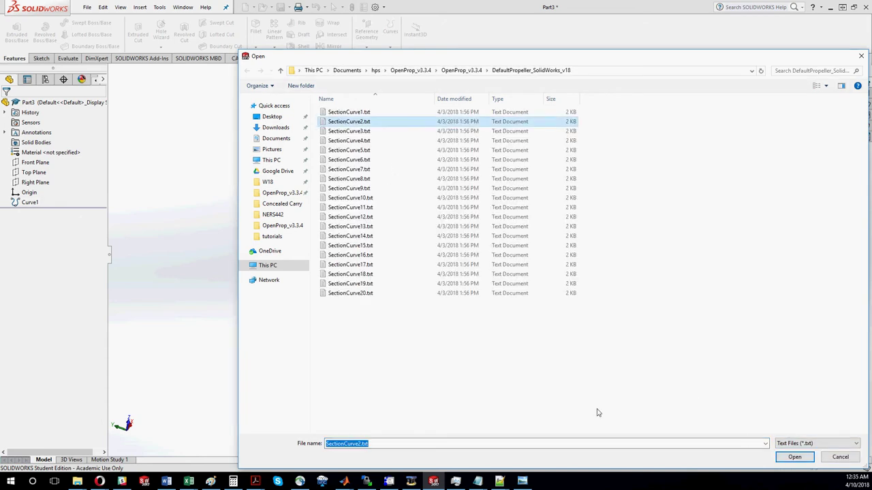
{"action": "left_click", "coordinate": [795, 457]}
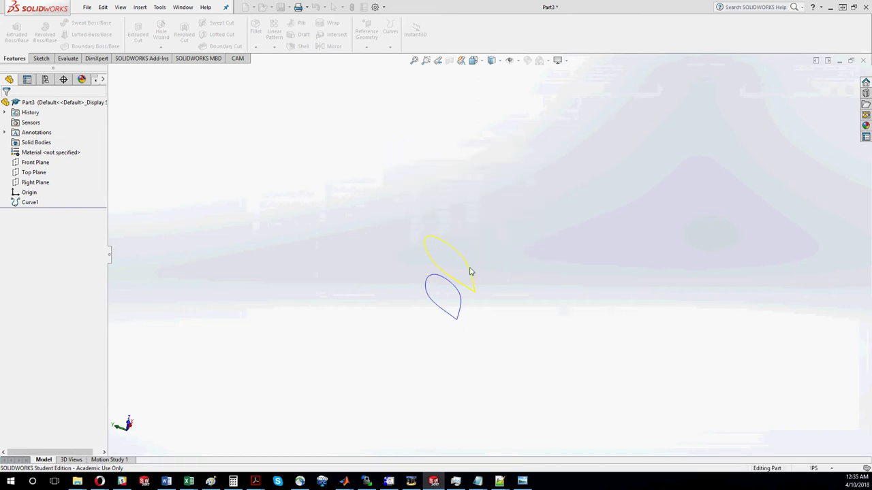
Switch to the Part2 document and inspect its imported blade section curves, Curve1 through Curve20, from several angles
{"action": "middle_click_drag", "start_coordinate": [463, 245], "coordinate": [495, 224]}
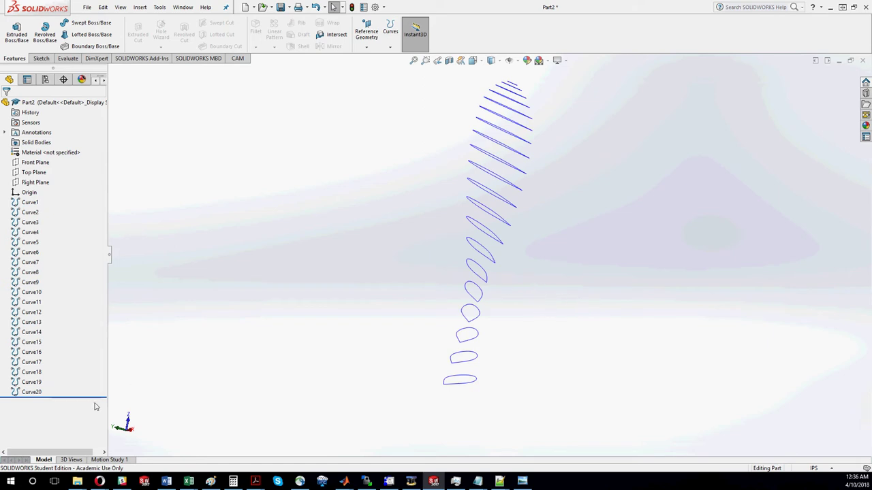
{"action": "left_click", "coordinate": [30, 382]}
{"action": "middle_click_drag", "start_coordinate": [452, 260], "coordinate": [495, 84]}
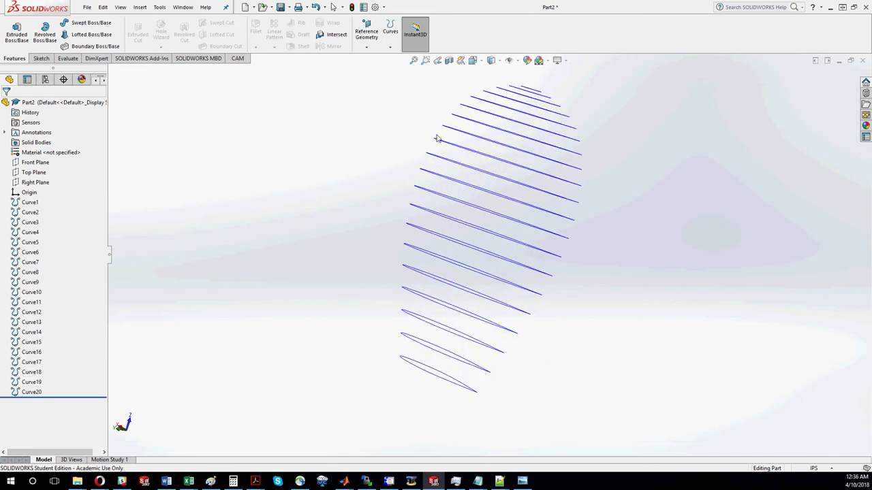
{"action": "middle_click_drag", "start_coordinate": [570, 116], "coordinate": [485, 256]}
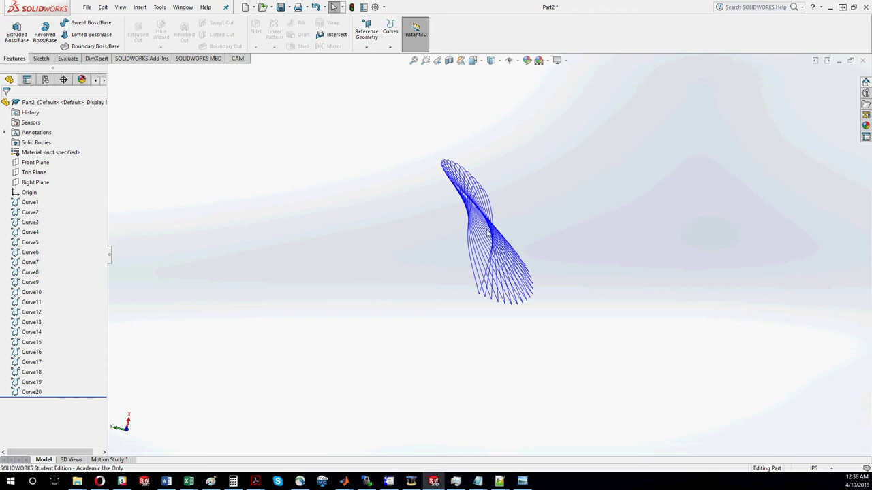
{"action": "middle_click_drag", "start_coordinate": [487, 234], "coordinate": [381, 228]}
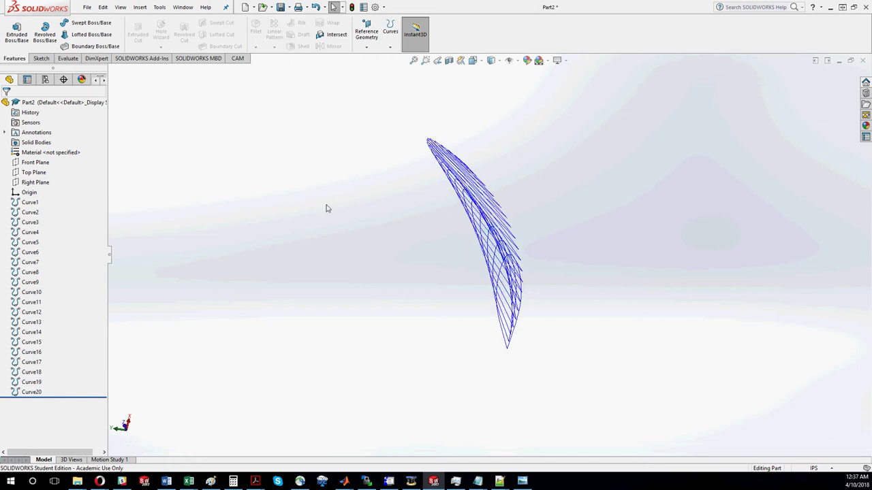
{"action": "middle_click_drag", "start_coordinate": [327, 209], "coordinate": [158, 114]}
{"action": "middle_click_drag", "start_coordinate": [397, 143], "coordinate": [383, 45]}
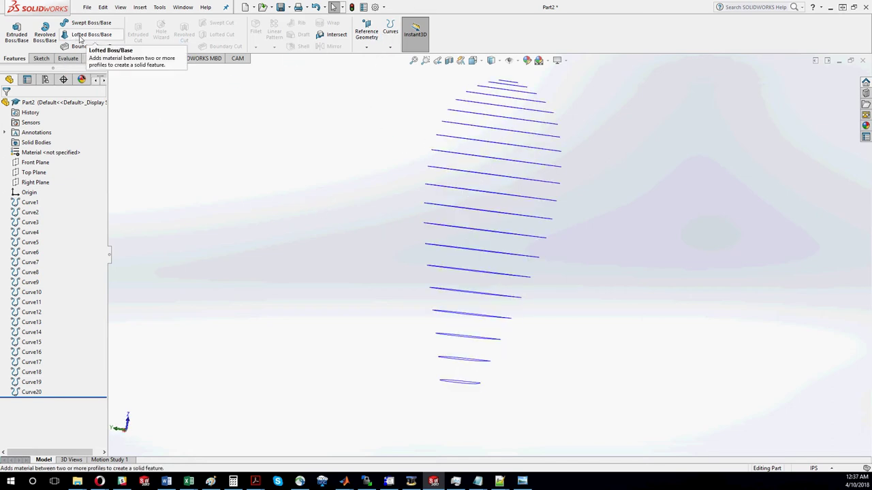
Loft a solid propeller blade through the section profiles Curve1 to Curve20
{"action": "left_click", "coordinate": [80, 35]}
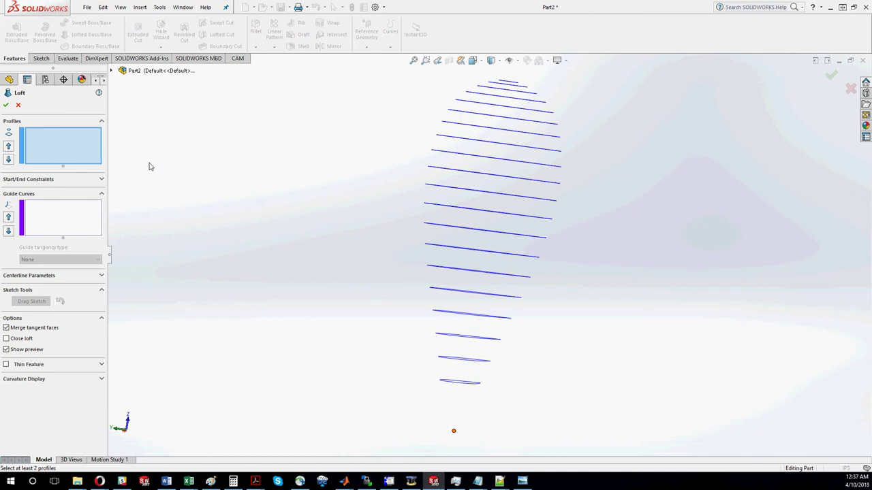
{"action": "key", "text": "c"}
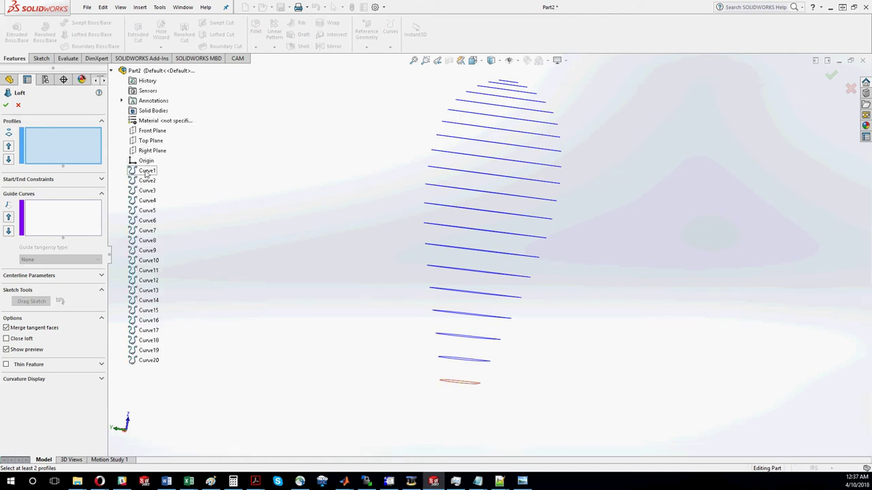
{"action": "left_click", "coordinate": [147, 171]}
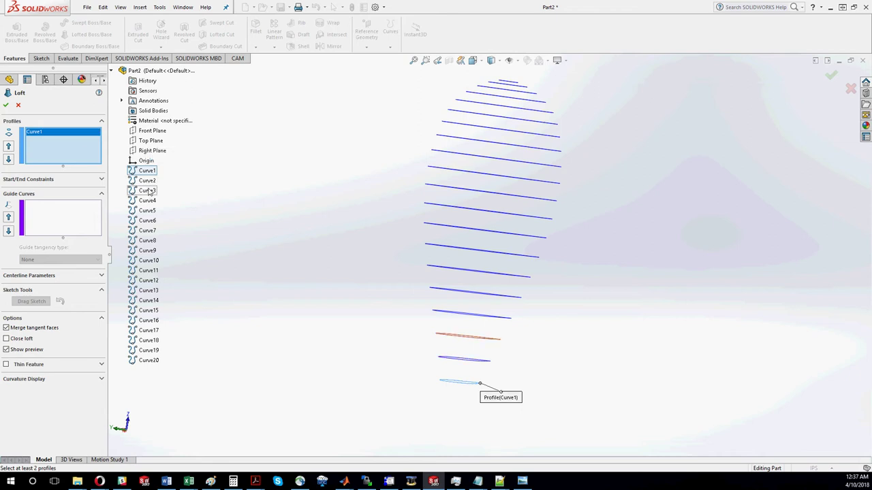
{"action": "left_click", "coordinate": [149, 360], "text": "shift"}
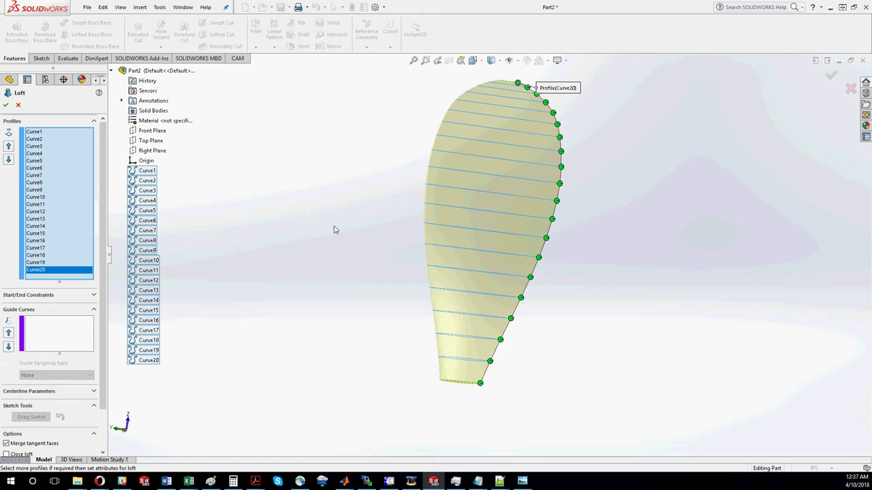
{"action": "middle_click_drag", "start_coordinate": [408, 137], "coordinate": [372, 202]}
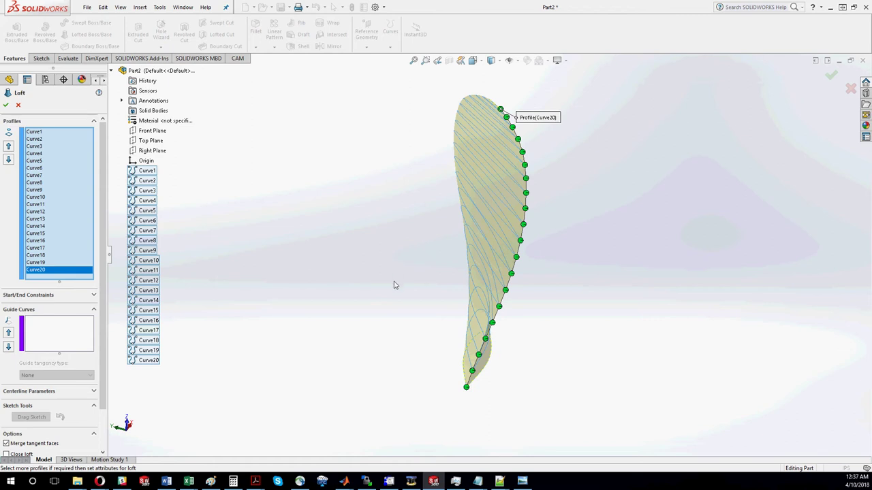
{"action": "middle_click_drag", "start_coordinate": [391, 267], "coordinate": [483, 330]}
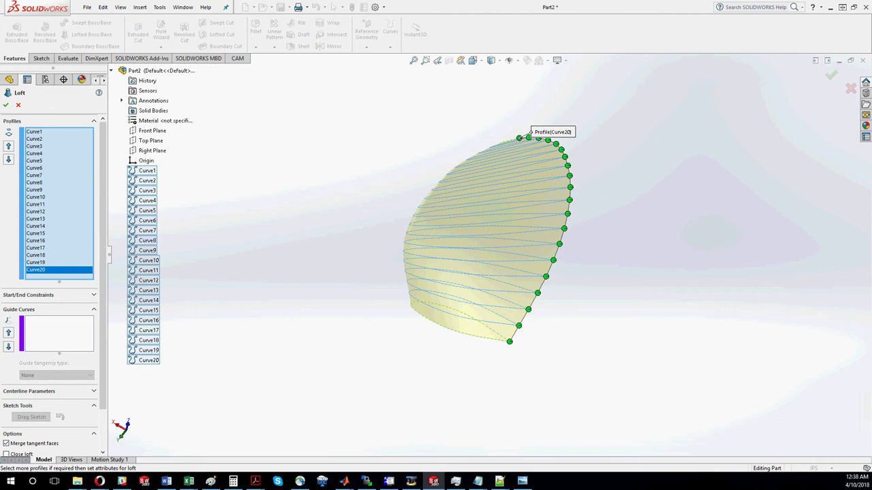
{"action": "left_click", "coordinate": [6, 106]}
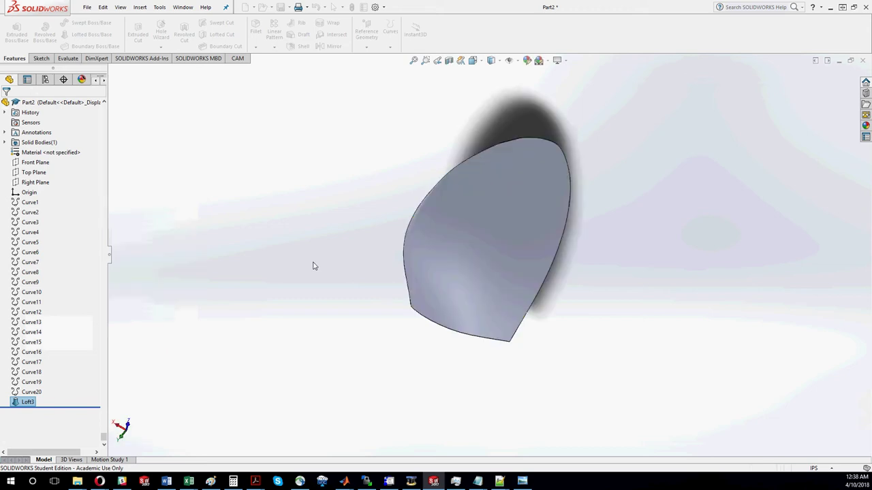
In a 3D sketch, create a sketch plane offset 1.5 in from the blade's root face
{"action": "middle_click_drag", "start_coordinate": [352, 227], "coordinate": [331, 302]}
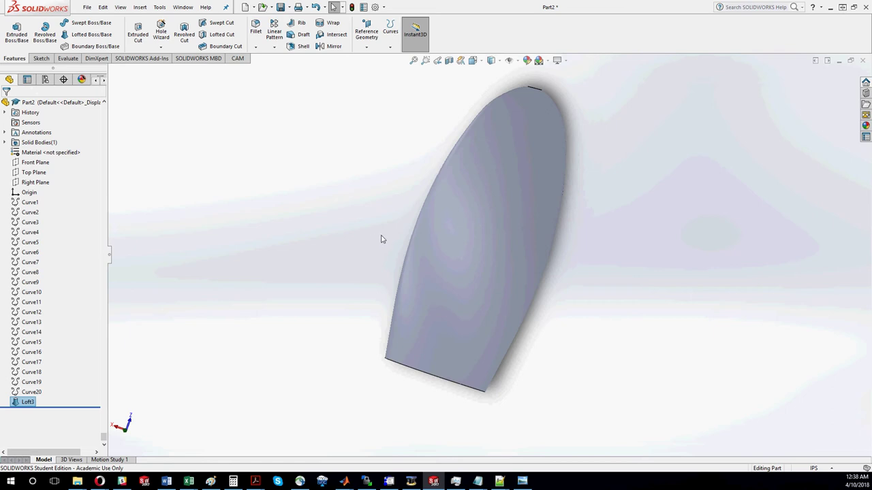
{"action": "middle_click_drag", "start_coordinate": [386, 238], "coordinate": [455, 176]}
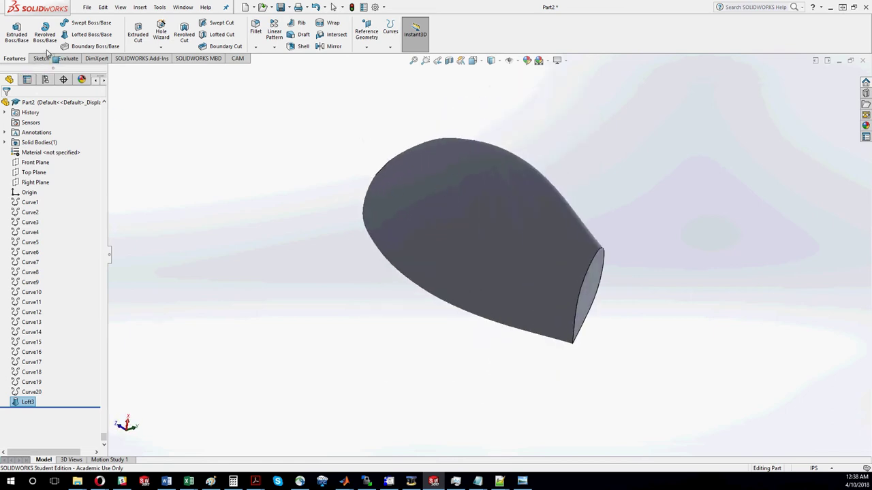
{"action": "key", "text": "Escape"}
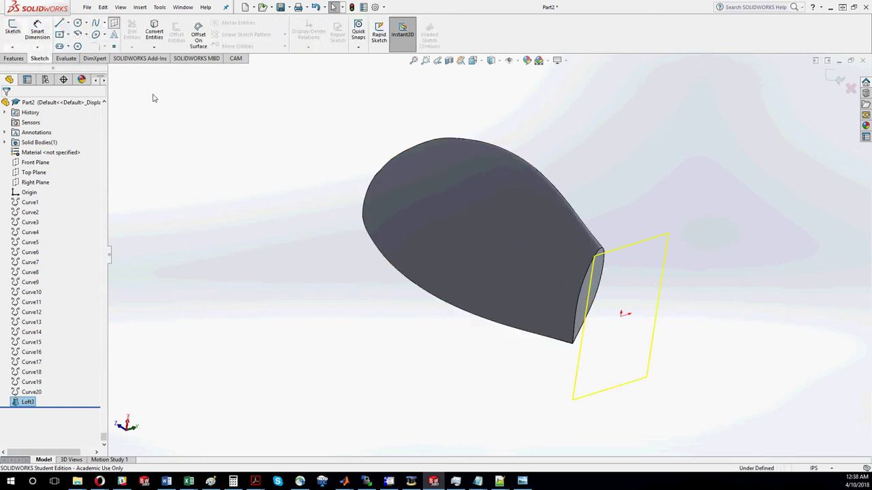
{"action": "left_click", "coordinate": [602, 284]}
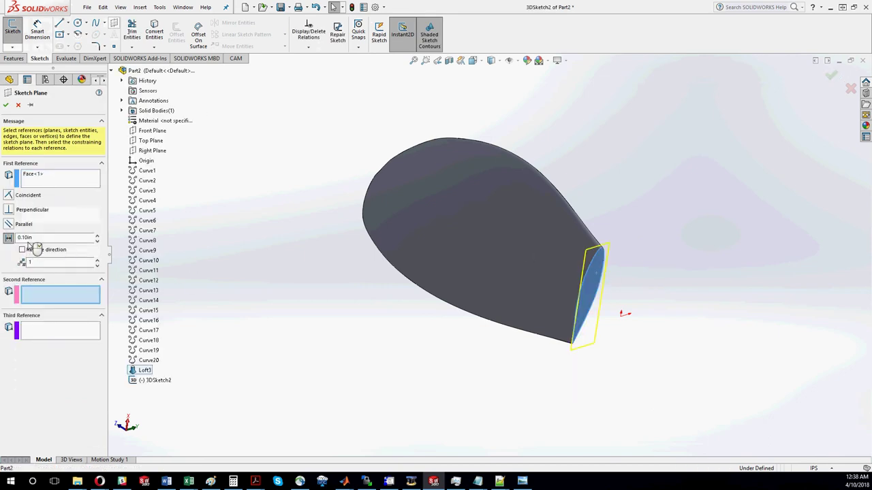
{"action": "double_click", "coordinate": [35, 238]}
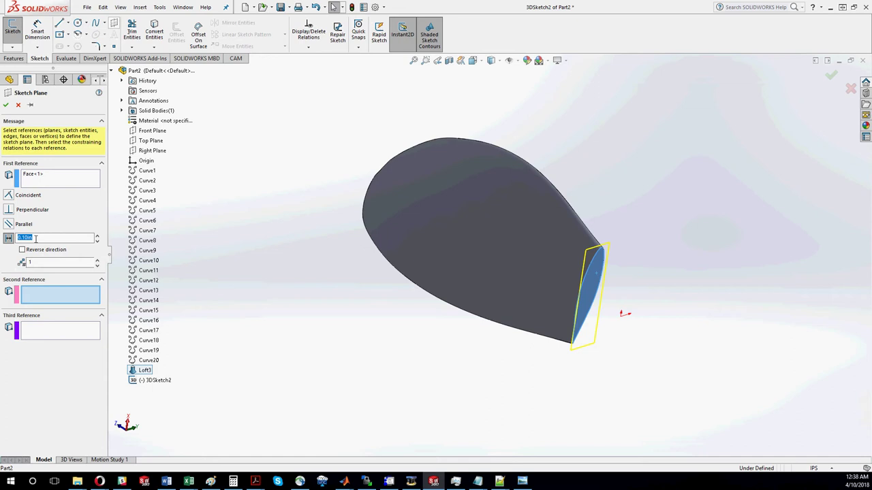
{"action": "type", "text": "1.5"}
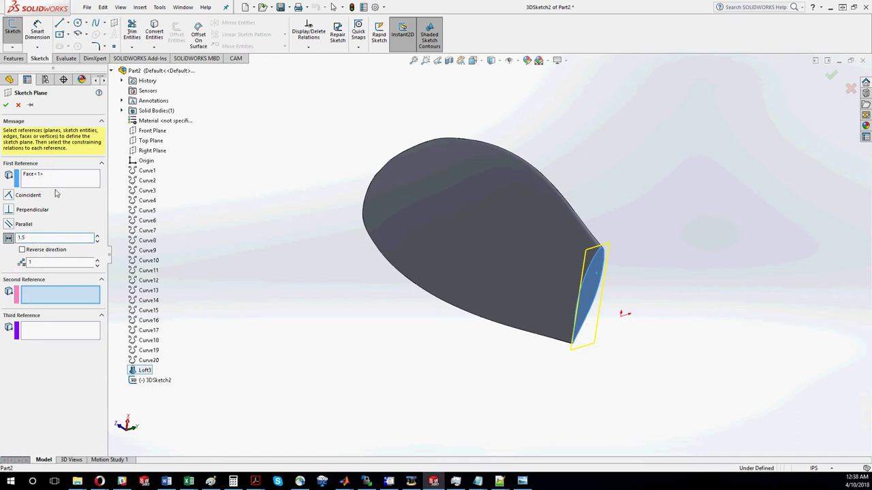
{"action": "key", "text": "Return"}
{"action": "left_click", "coordinate": [5, 105]}
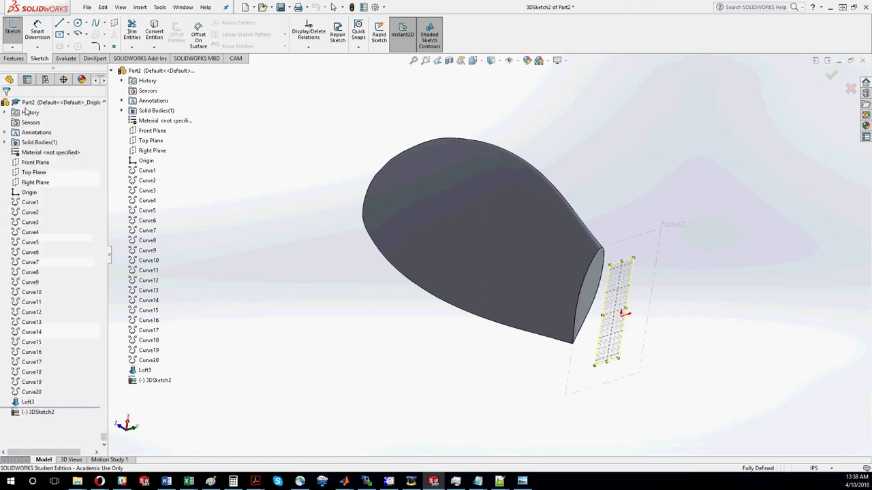
{"action": "left_click", "coordinate": [17, 50]}
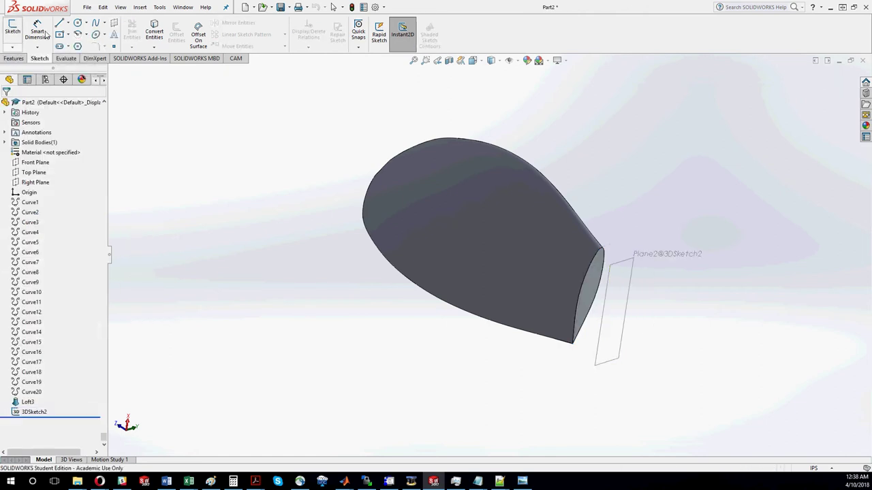
Start a sketch on the offset plane and draw a circle of about 1.79 in radius centred on the origin
{"action": "left_click", "coordinate": [626, 266]}
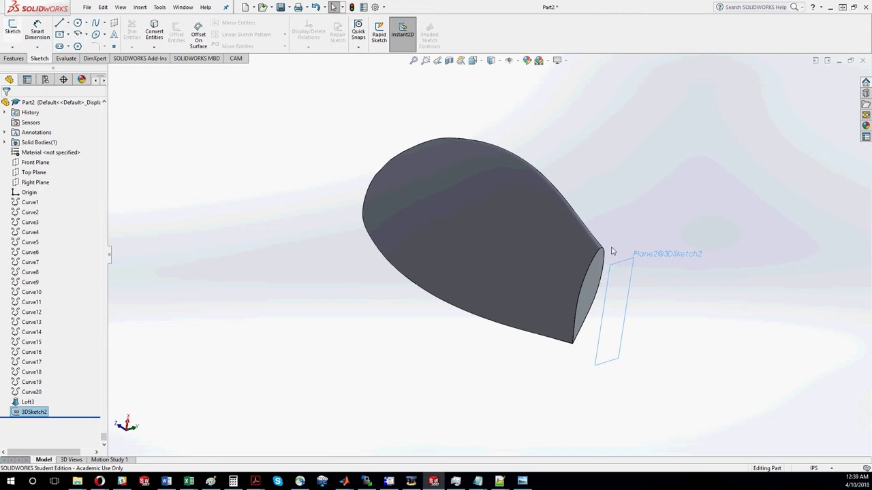
{"action": "left_click", "coordinate": [619, 267]}
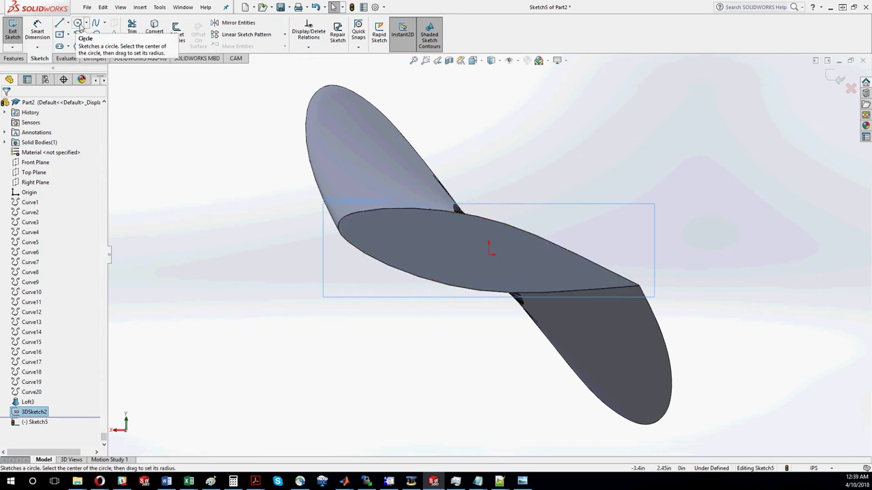
{"action": "left_click", "coordinate": [79, 25]}
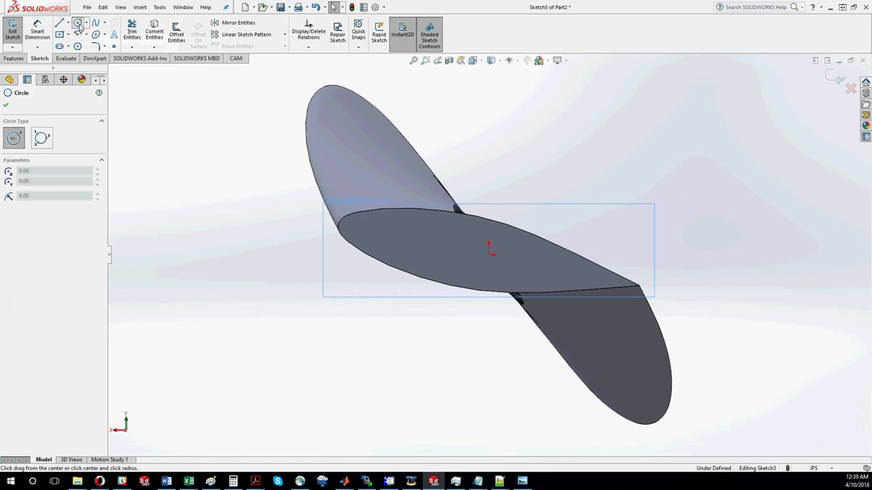
{"action": "left_click", "coordinate": [490, 254]}
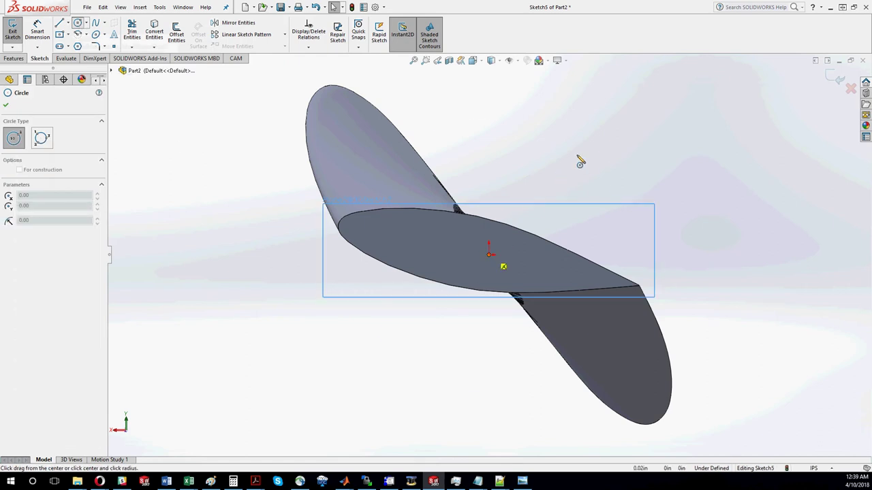
{"action": "left_click", "coordinate": [580, 163]}
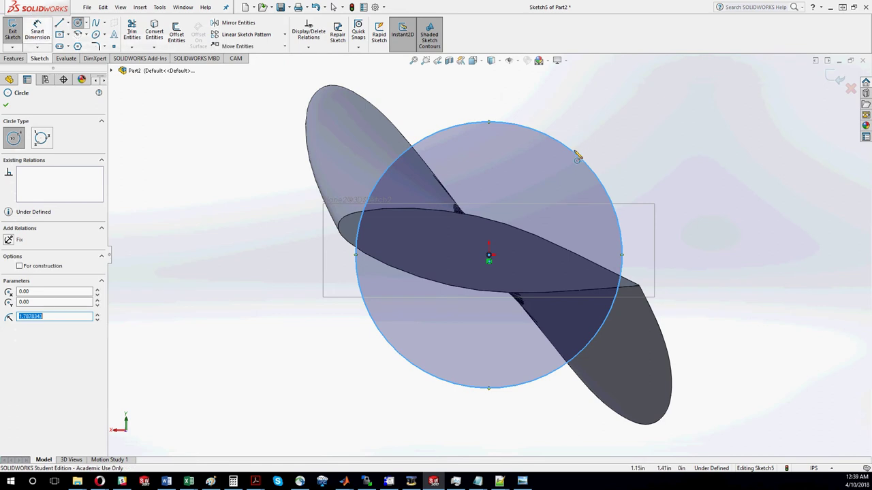
Dimension the circle to a 3.5 in diameter and close the sketch
{"action": "left_click", "coordinate": [36, 31]}
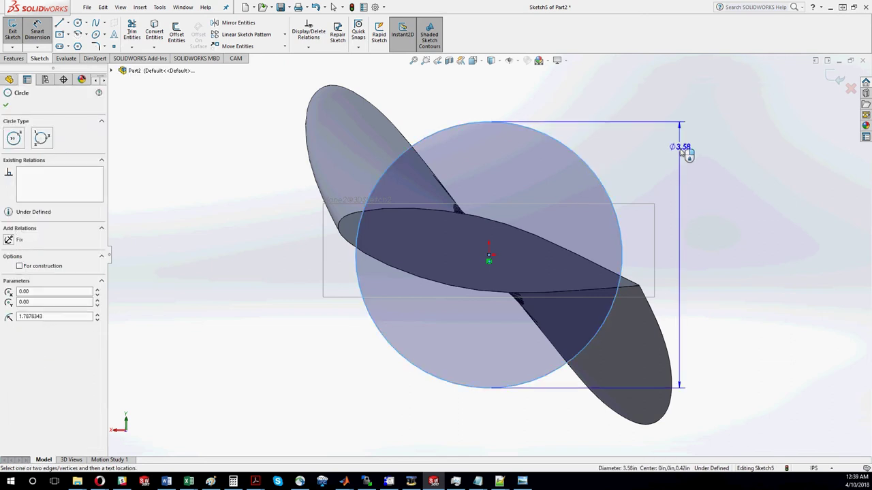
{"action": "left_click", "coordinate": [681, 150]}
{"action": "left_click", "coordinate": [681, 151]}
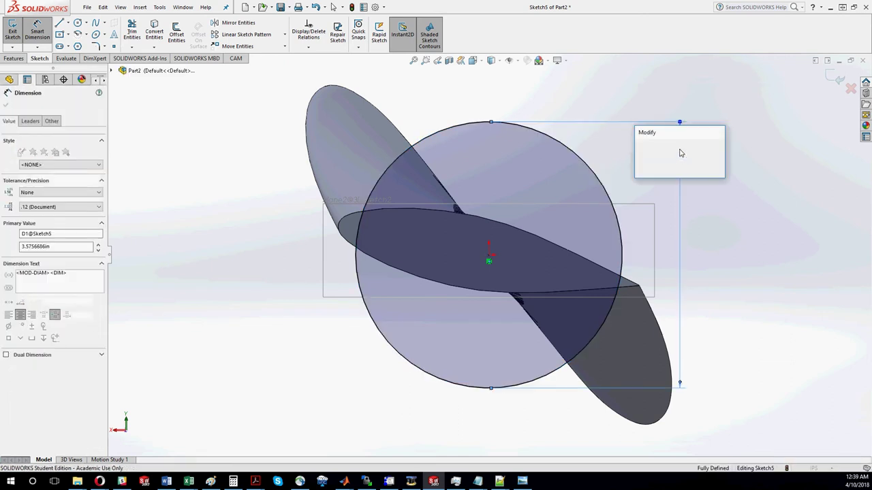
{"action": "type", "text": "3.5"}
{"action": "key", "text": "Return"}
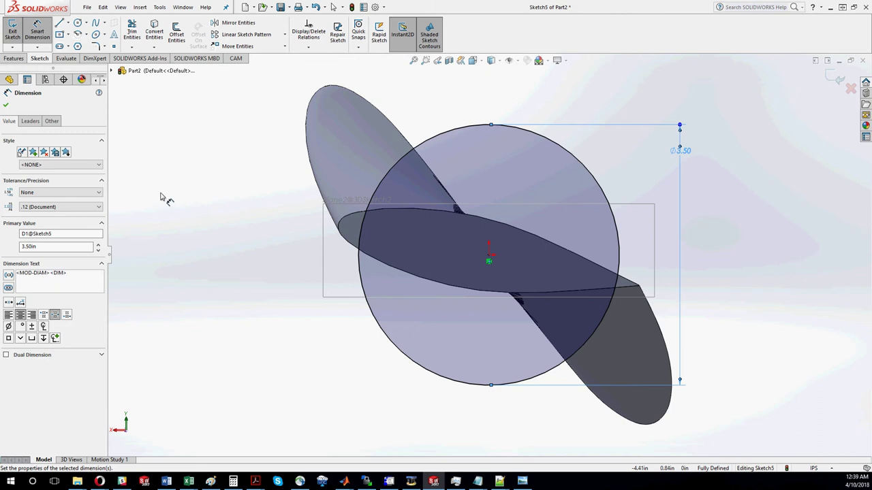
{"action": "left_click", "coordinate": [7, 106]}
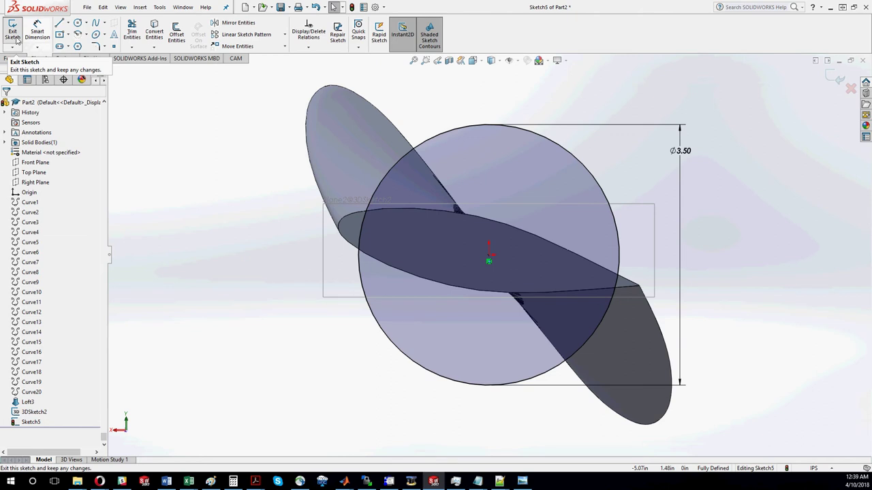
{"action": "left_click", "coordinate": [15, 38]}
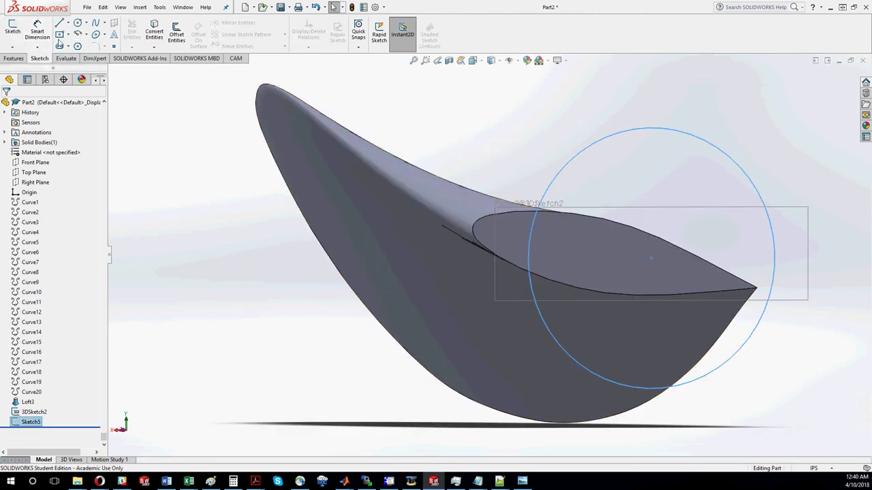
Loft a solid transition between the circle sketch and the edge of the blade's root face
{"action": "left_click", "coordinate": [15, 59]}
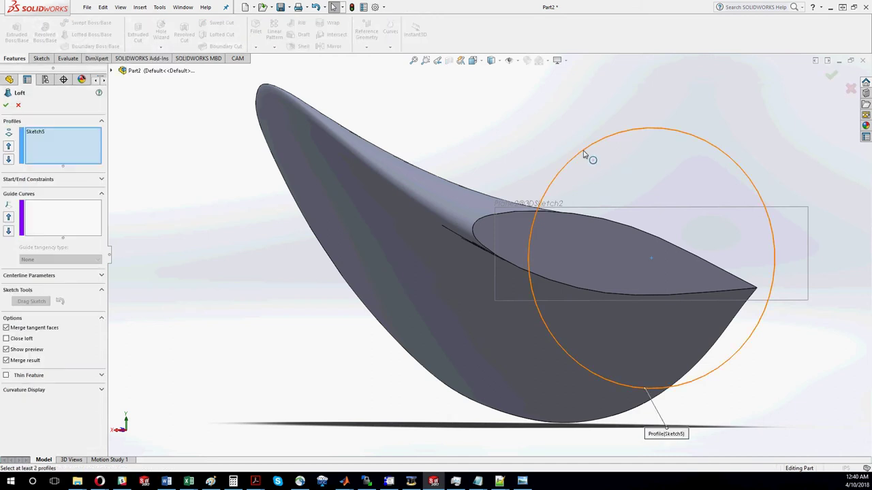
{"action": "left_click", "coordinate": [480, 222]}
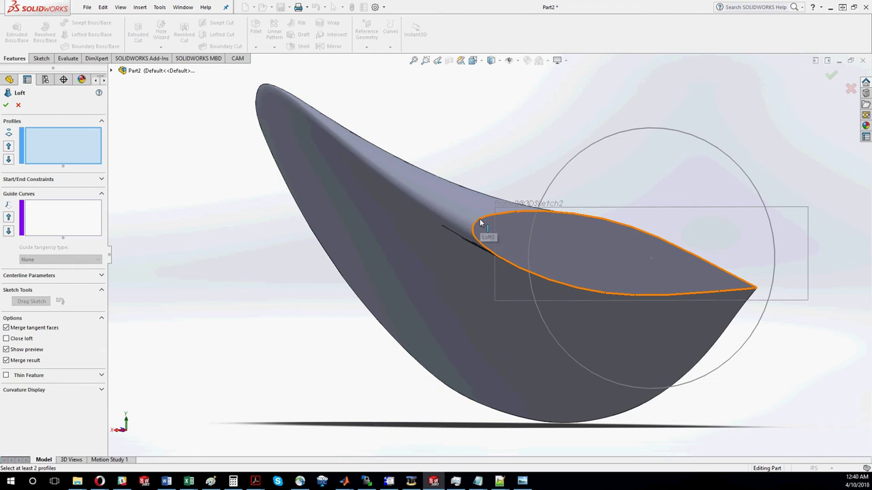
{"action": "left_click", "coordinate": [606, 141]}
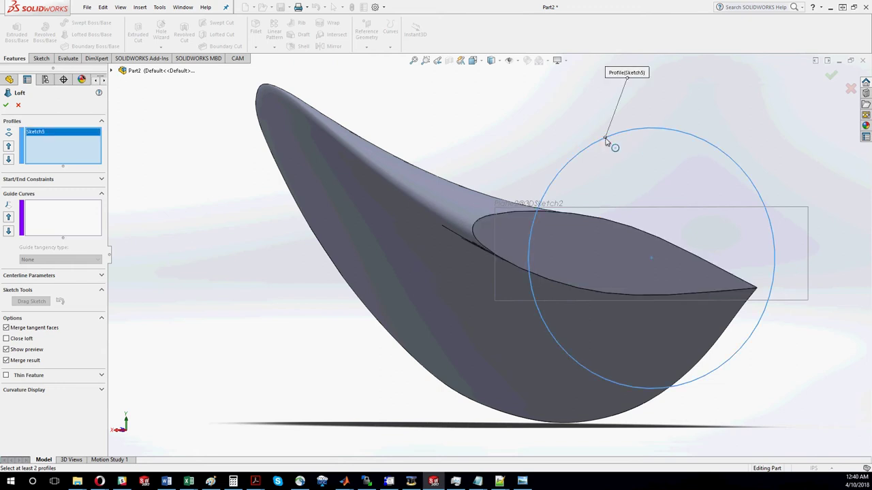
{"action": "left_click", "coordinate": [480, 222]}
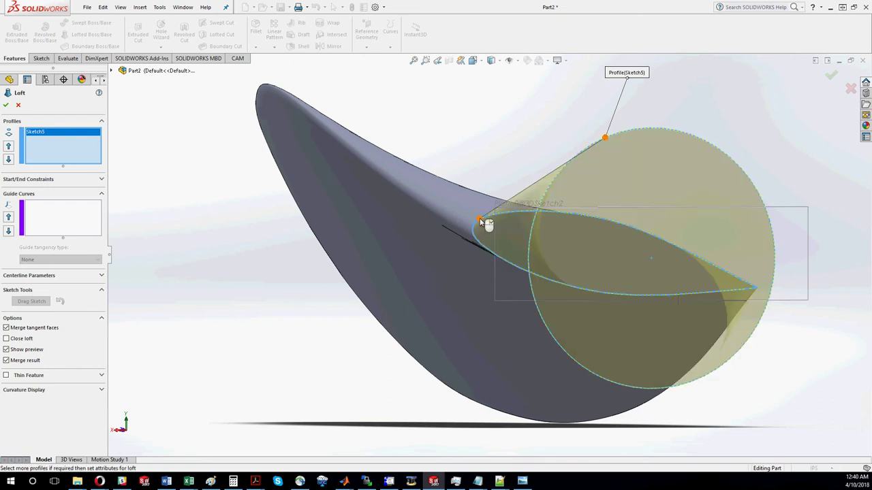
{"action": "middle_click_drag", "start_coordinate": [481, 149], "coordinate": [492, 175]}
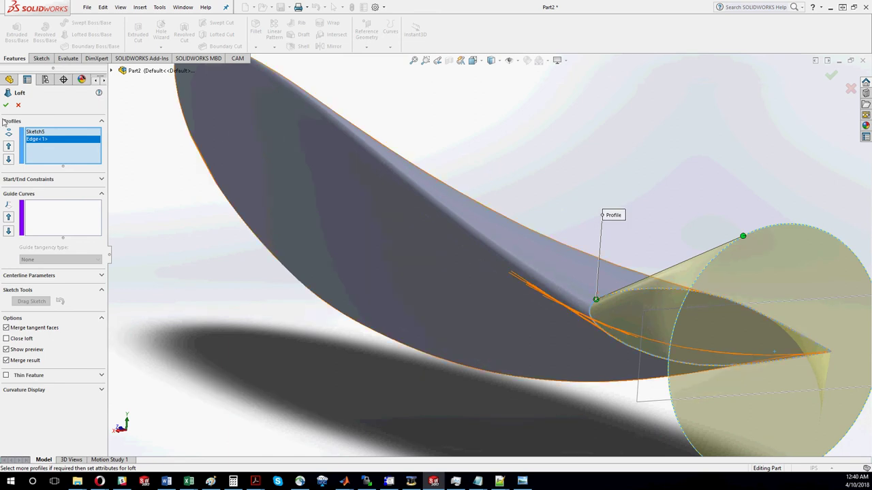
{"action": "right_click", "coordinate": [640, 249]}
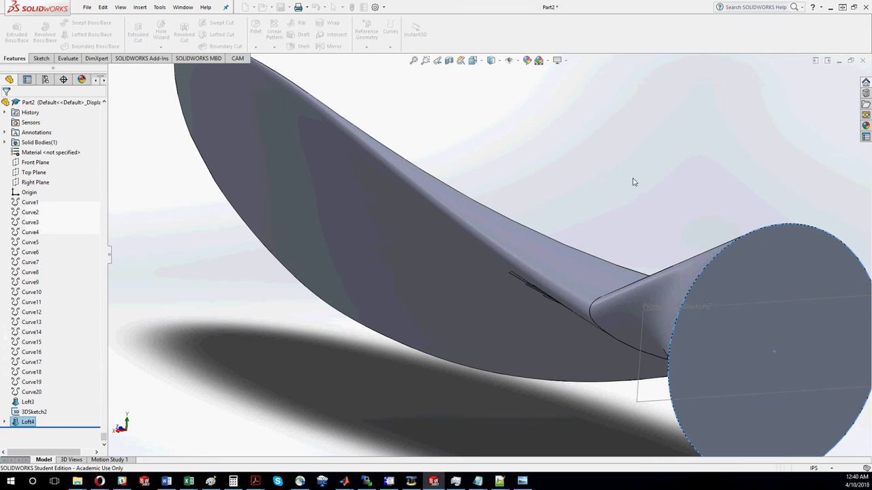
Edit the root transition loft, moving the root connector to the sharp trailing-edge corner and the circle connector to the side nearest it
{"action": "key", "text": "f"}
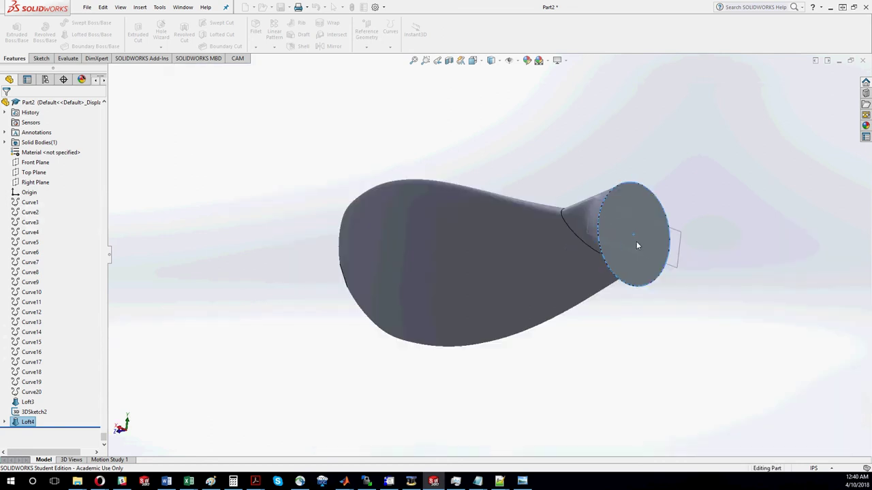
{"action": "middle_click_drag", "start_coordinate": [639, 248], "coordinate": [600, 292]}
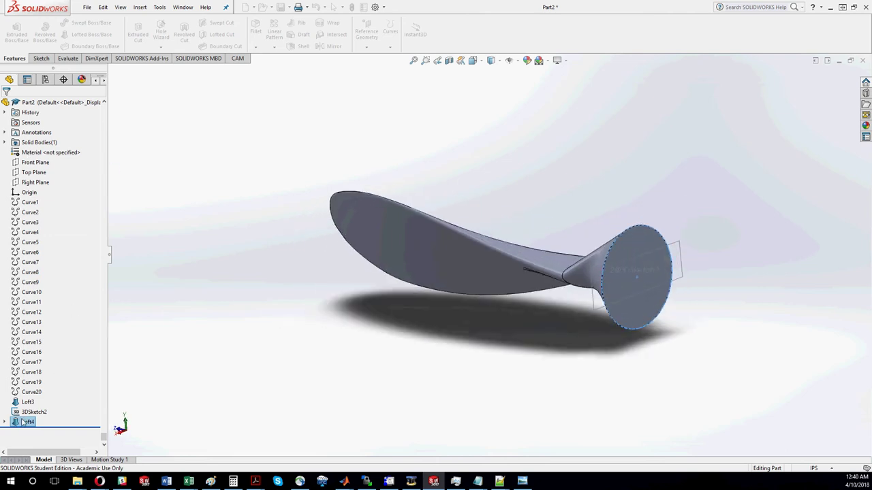
{"action": "right_click", "coordinate": [29, 398]}
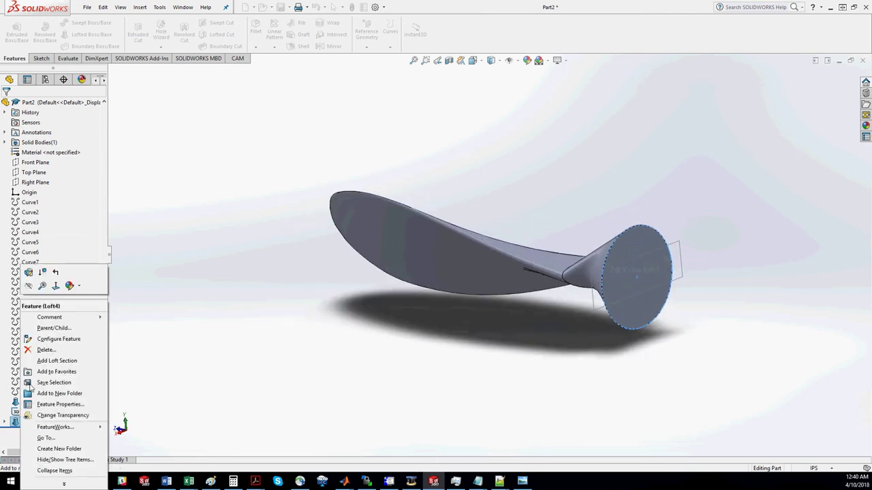
{"action": "left_click", "coordinate": [28, 272]}
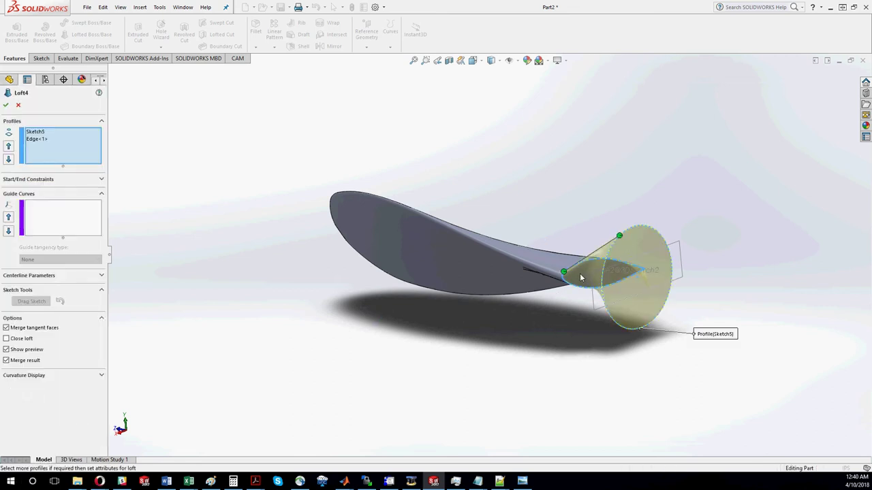
{"action": "left_click_drag", "start_coordinate": [564, 271], "coordinate": [687, 266]}
{"action": "middle_click_drag", "start_coordinate": [704, 254], "coordinate": [608, 249]}
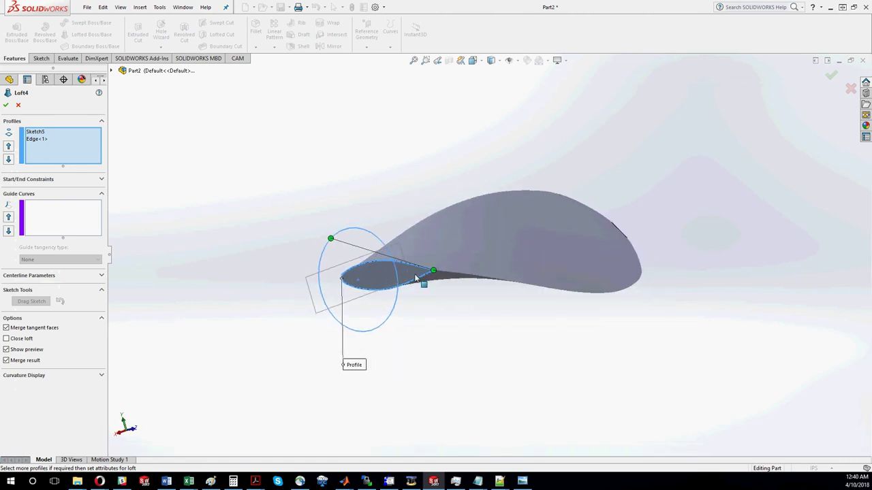
{"action": "scroll", "coordinate": [415, 278], "scroll_direction": "down", "scroll_amount": 3}
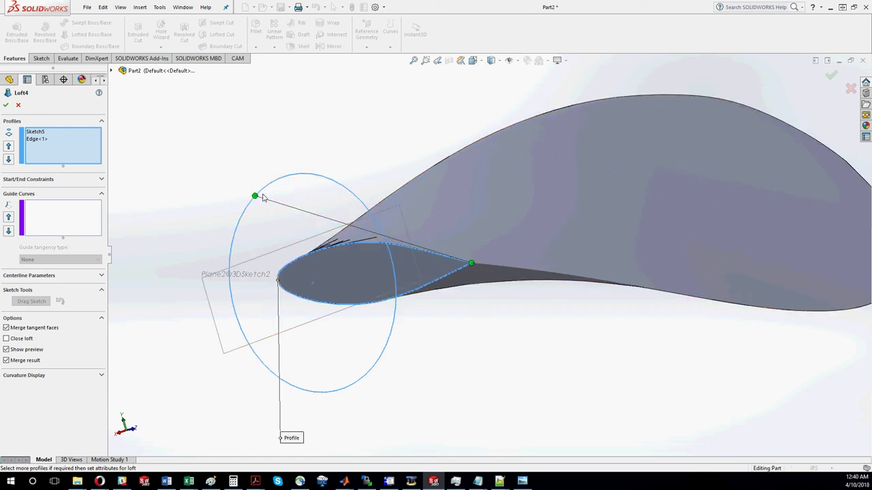
{"action": "left_click_drag", "start_coordinate": [257, 197], "coordinate": [390, 255]}
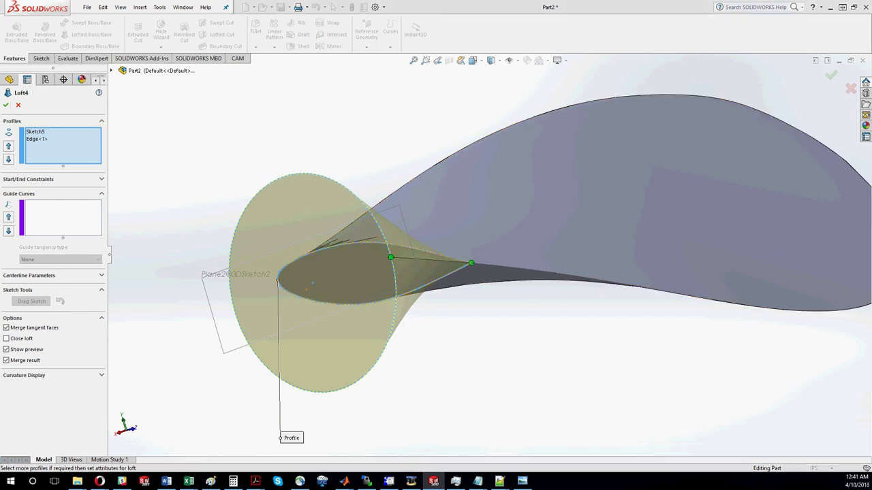
{"action": "key", "text": "Return"}
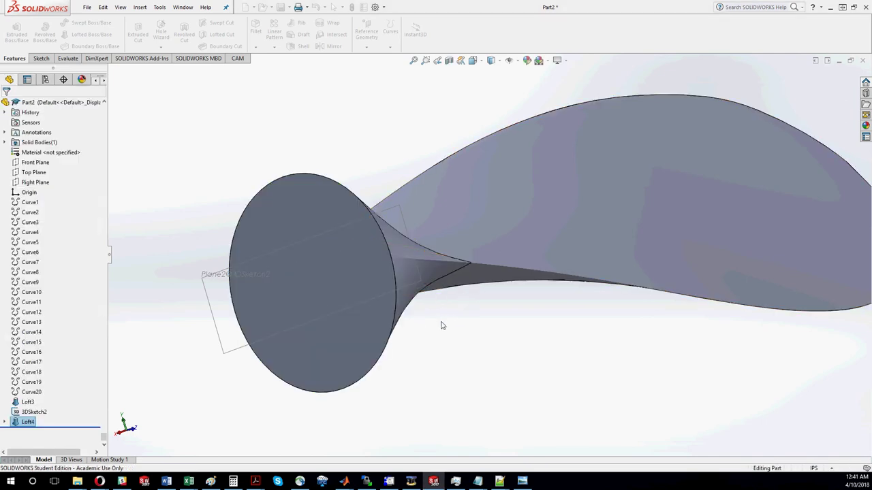
Start a sketch on the circular root face and draw two circles of about 0.17 in radius, vertically above and below the origin
{"action": "middle_click_drag", "start_coordinate": [440, 323], "coordinate": [473, 380]}
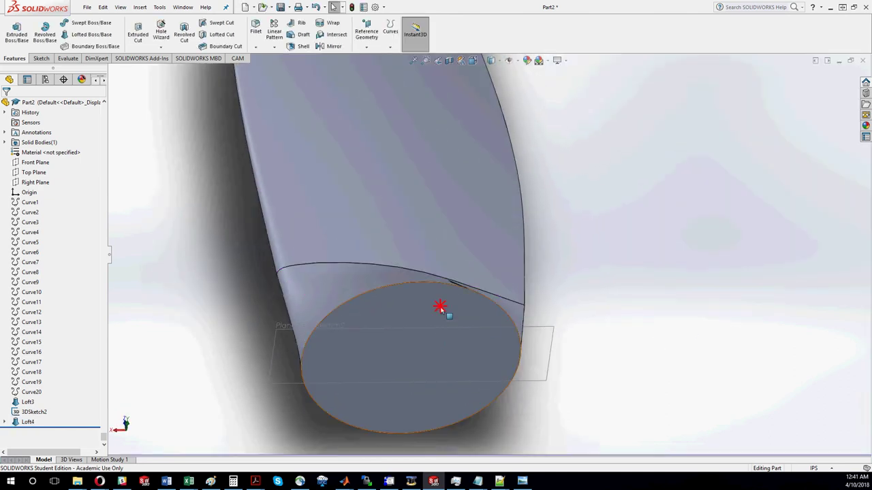
{"action": "left_click", "coordinate": [409, 365]}
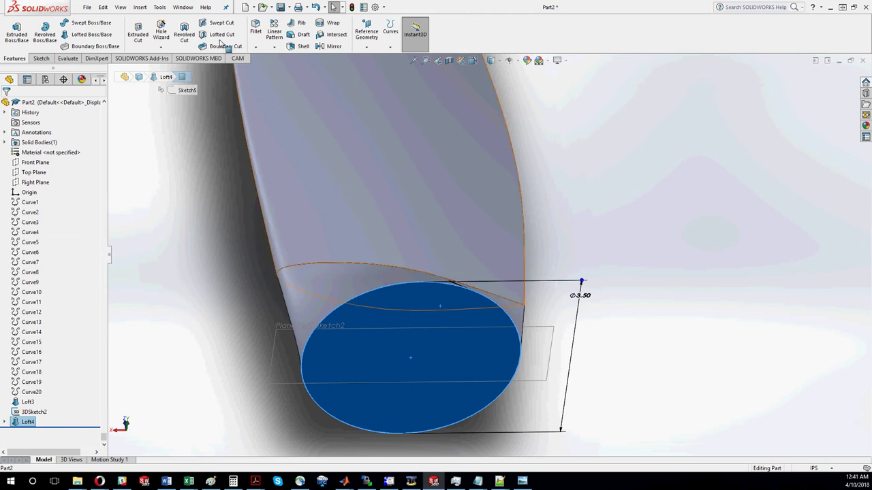
{"action": "left_click", "coordinate": [46, 39]}
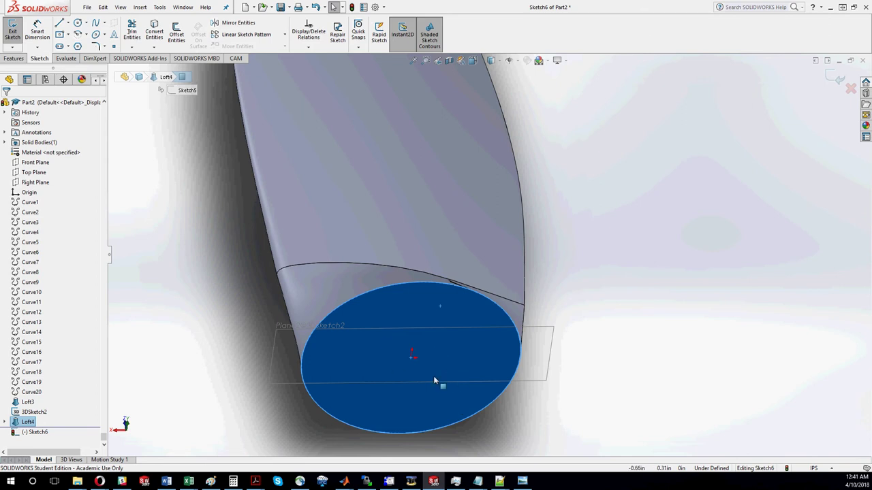
{"action": "key", "text": "ctrl+8"}
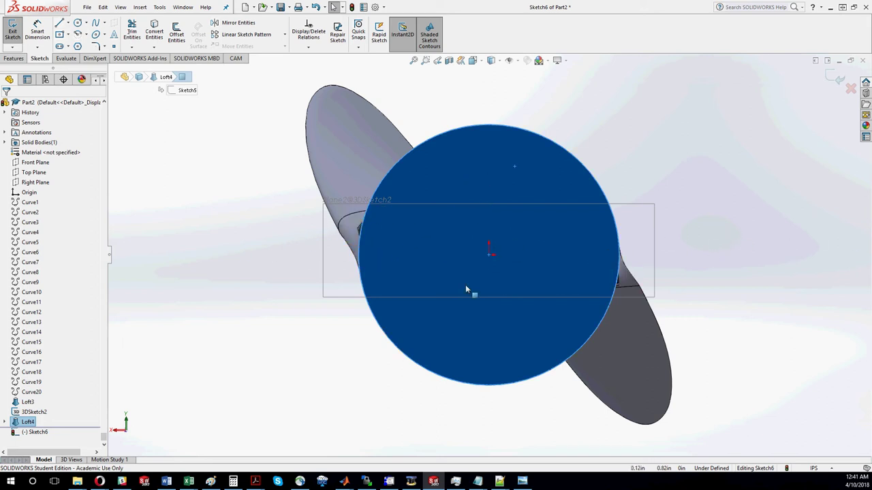
{"action": "key", "text": "Escape"}
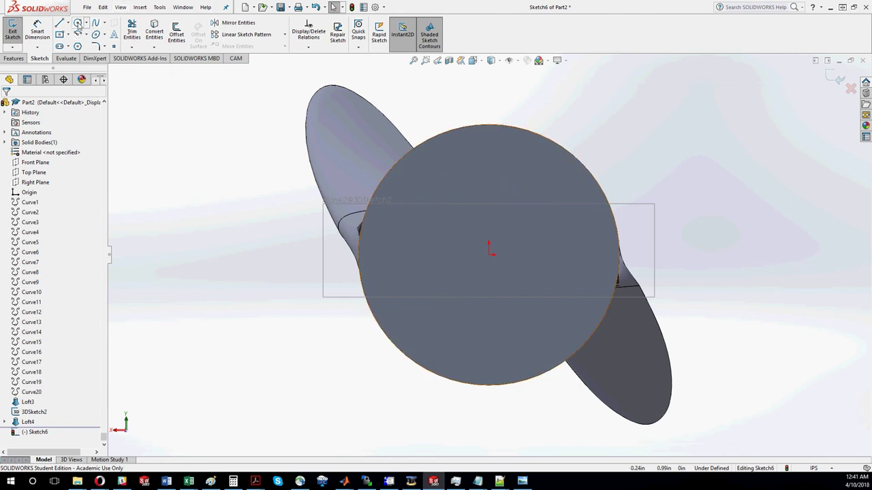
{"action": "left_click", "coordinate": [78, 25]}
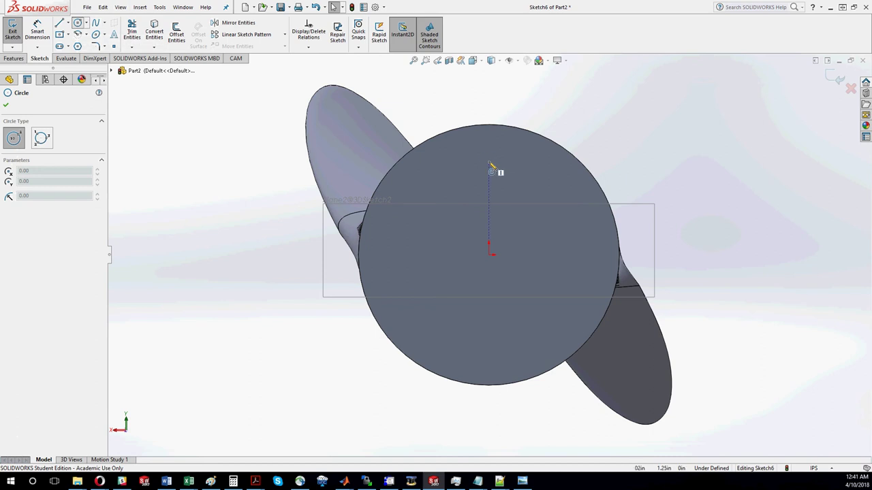
{"action": "left_click", "coordinate": [488, 162]}
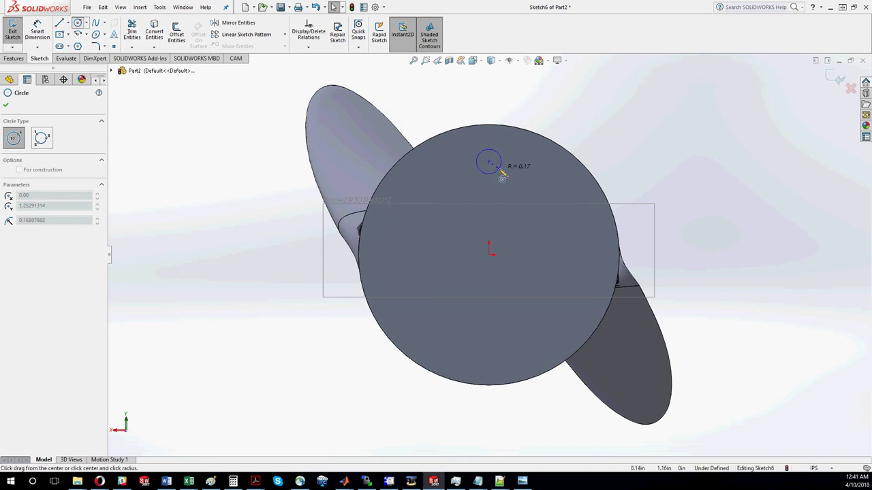
{"action": "left_click", "coordinate": [500, 172]}
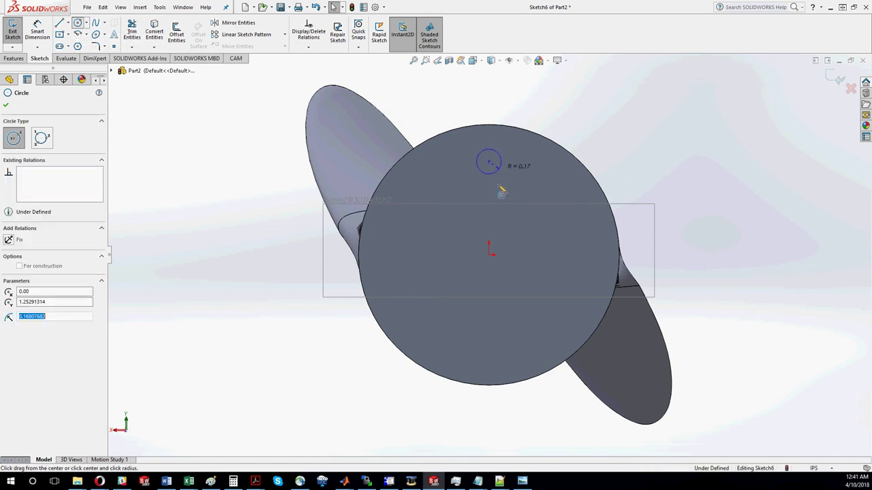
{"action": "left_click", "coordinate": [489, 334]}
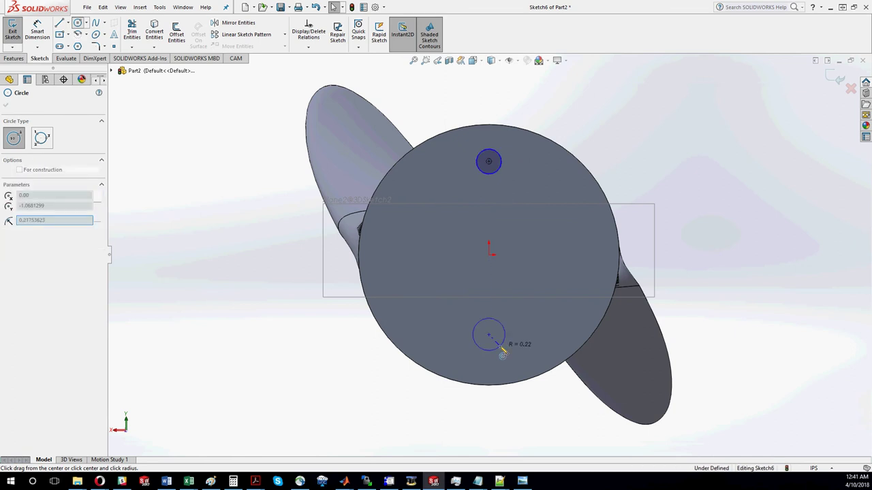
{"action": "left_click", "coordinate": [497, 344]}
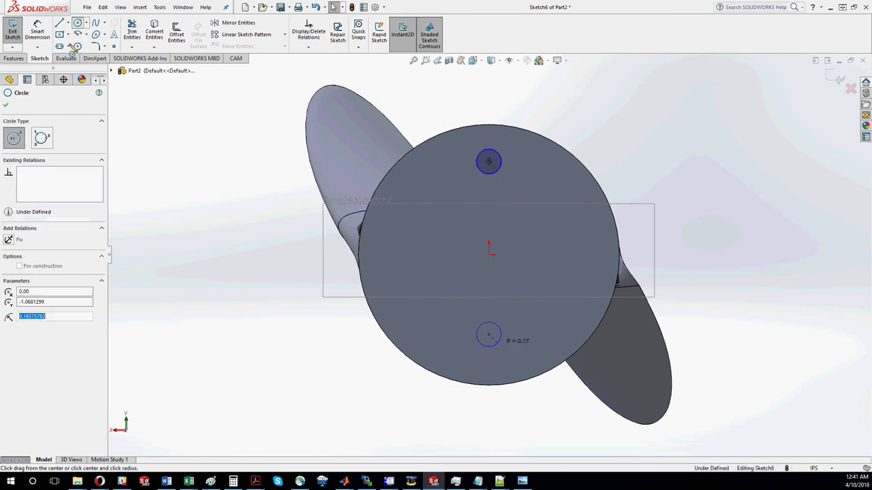
Dimension both small circles to a 0.25 in diameter
{"action": "left_click", "coordinate": [38, 29]}
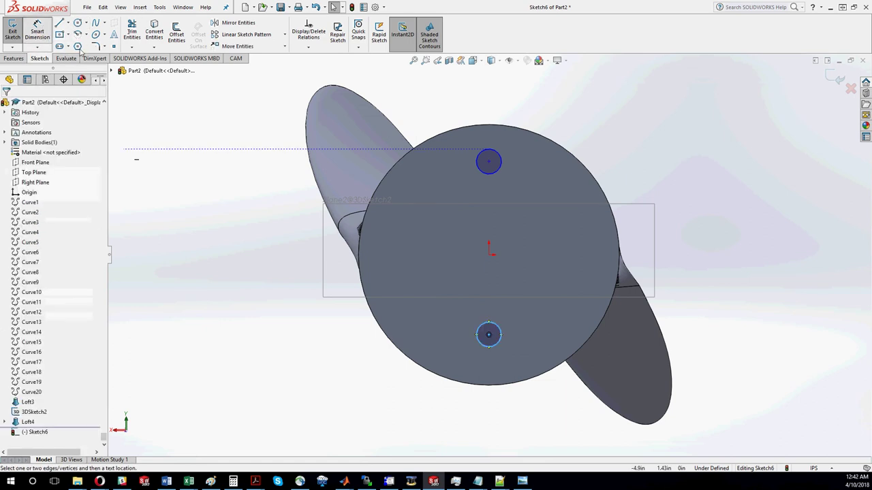
{"action": "left_click", "coordinate": [495, 157]}
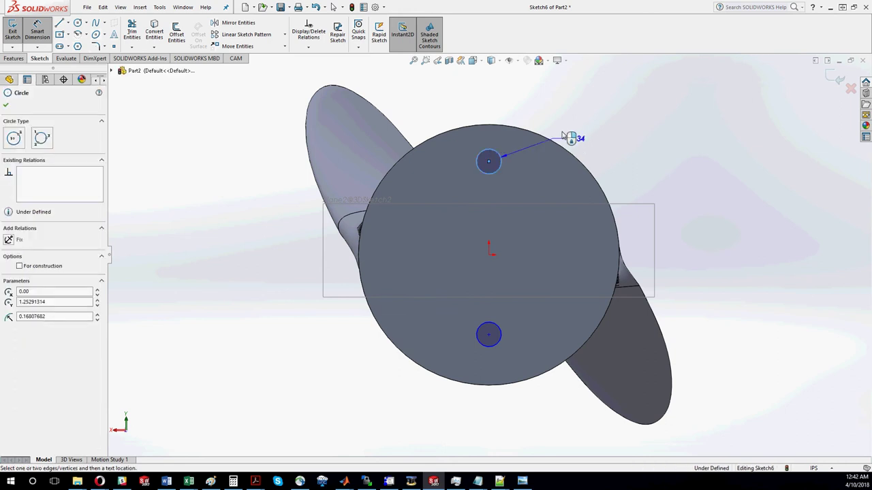
{"action": "left_click", "coordinate": [577, 137]}
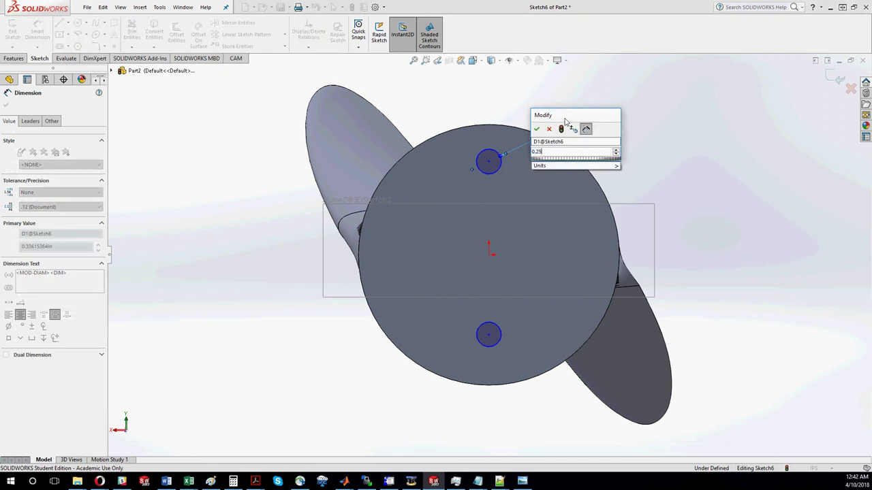
{"action": "key", "text": "Return"}
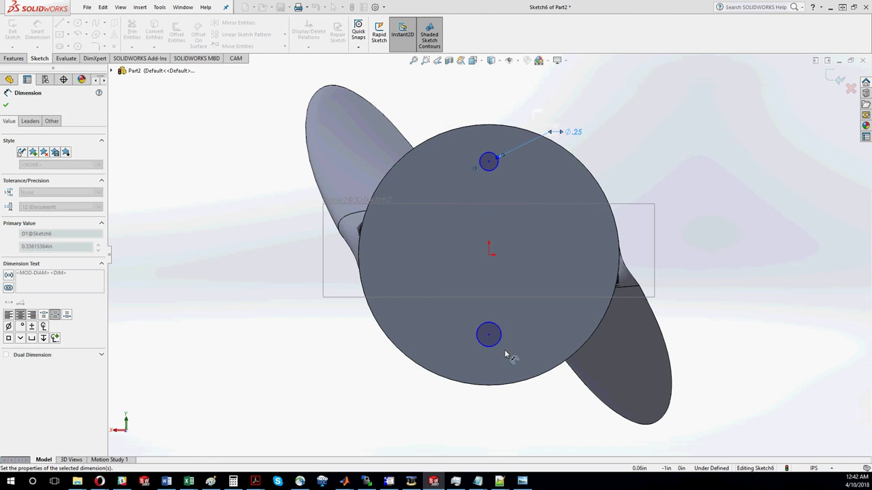
{"action": "left_click", "coordinate": [511, 357]}
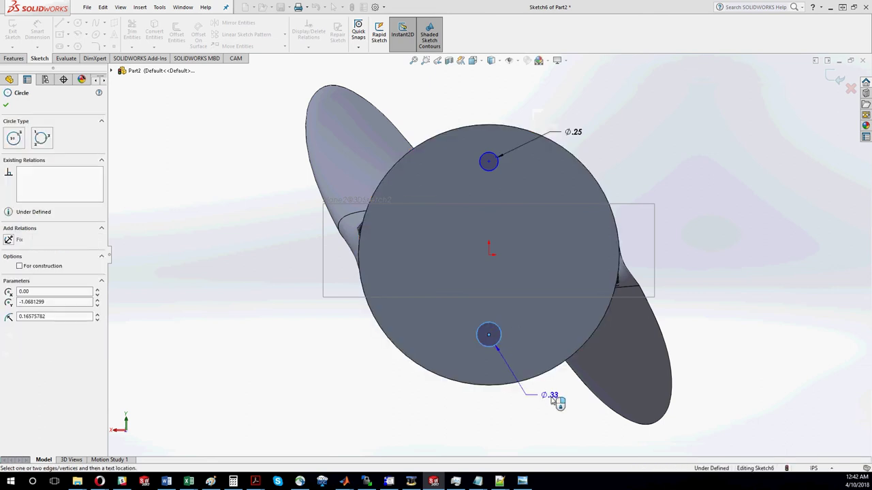
{"action": "left_click", "coordinate": [556, 402]}
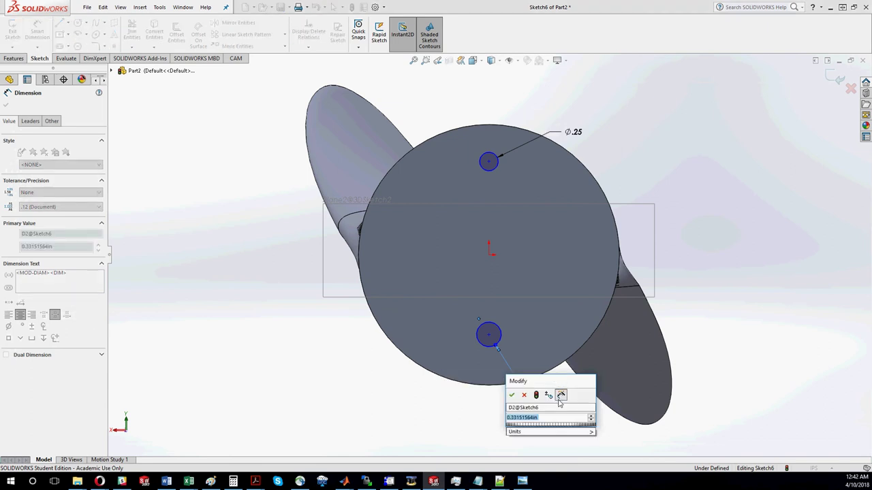
{"action": "type", "text": "0.25"}
{"action": "key", "text": "Return"}
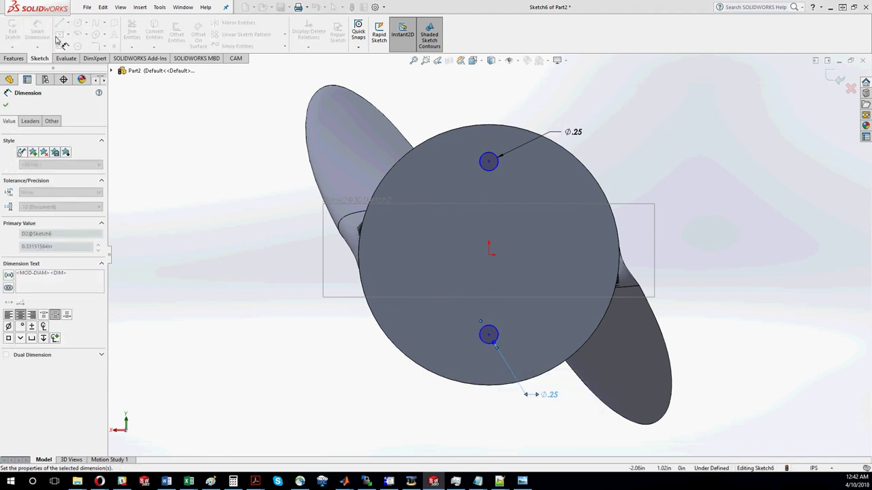
Dimension each small circle's centre to lie 1 in from the origin
{"action": "left_click", "coordinate": [489, 162]}
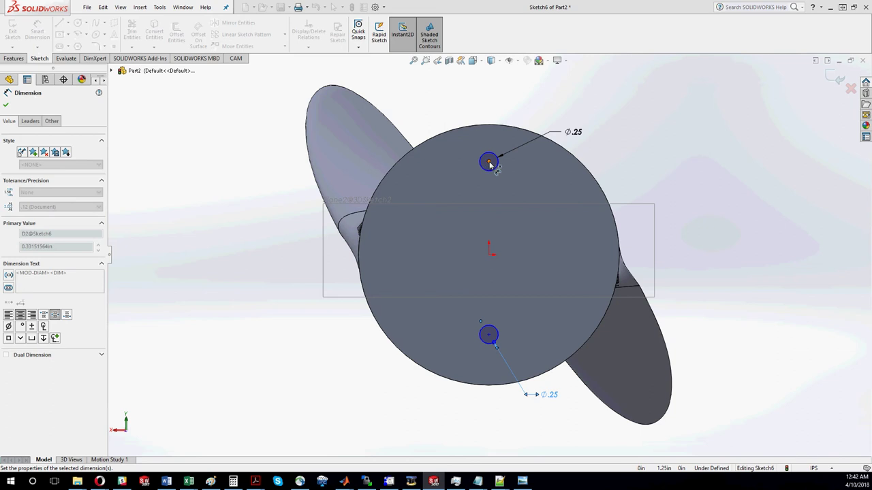
{"action": "left_click", "coordinate": [490, 256]}
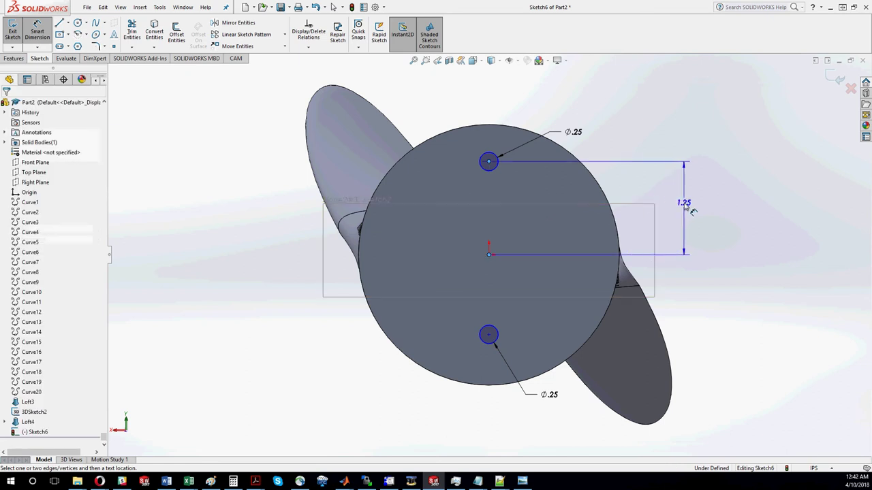
{"action": "left_click", "coordinate": [685, 207]}
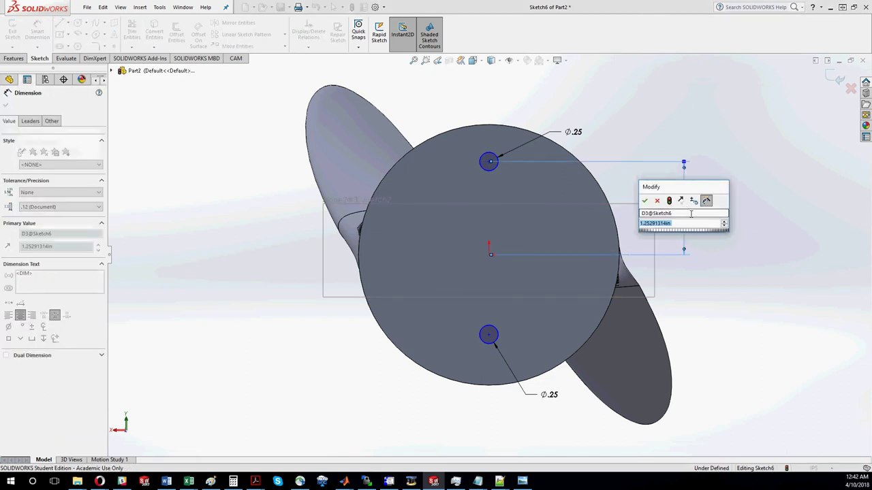
{"action": "type", "text": "1"}
{"action": "key", "text": "Return"}
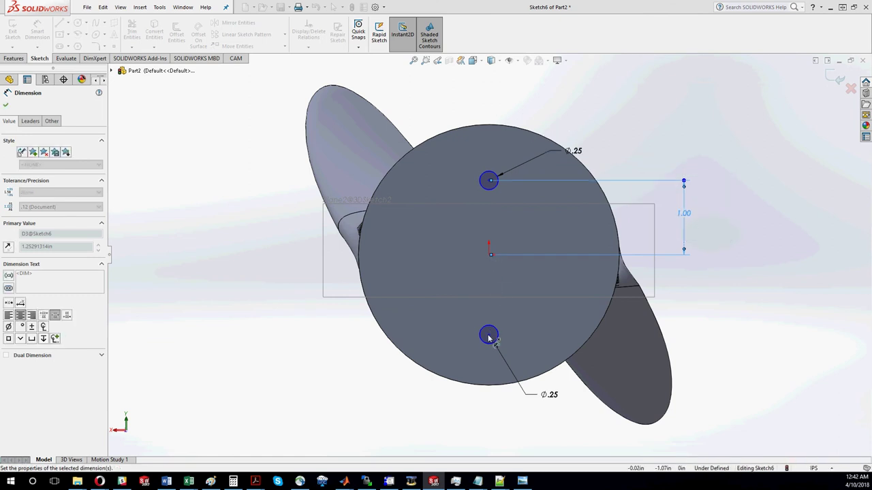
{"action": "left_click", "coordinate": [490, 258]}
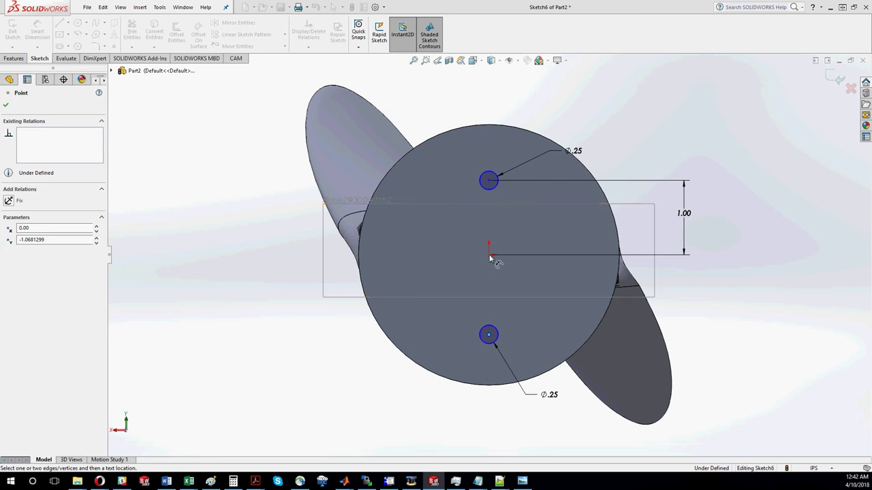
{"action": "left_click", "coordinate": [488, 335]}
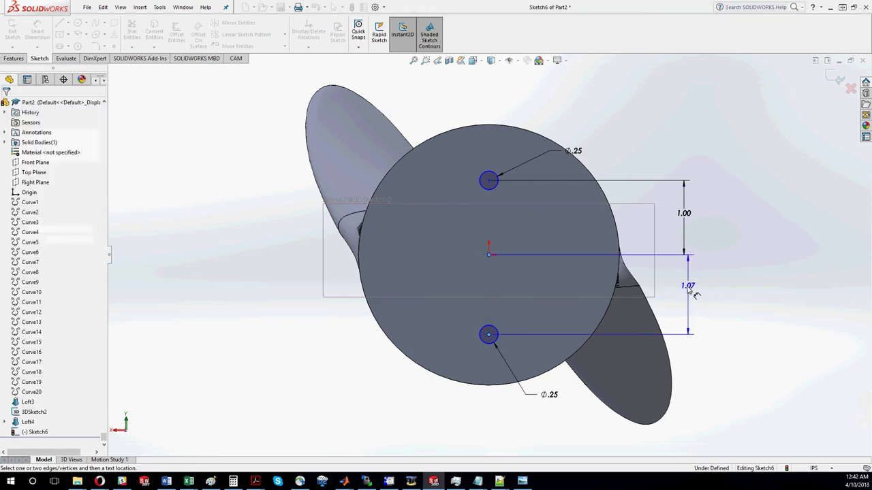
{"action": "left_click", "coordinate": [688, 289]}
{"action": "type", "text": "1.0681299in"}
{"action": "key", "text": "Return"}
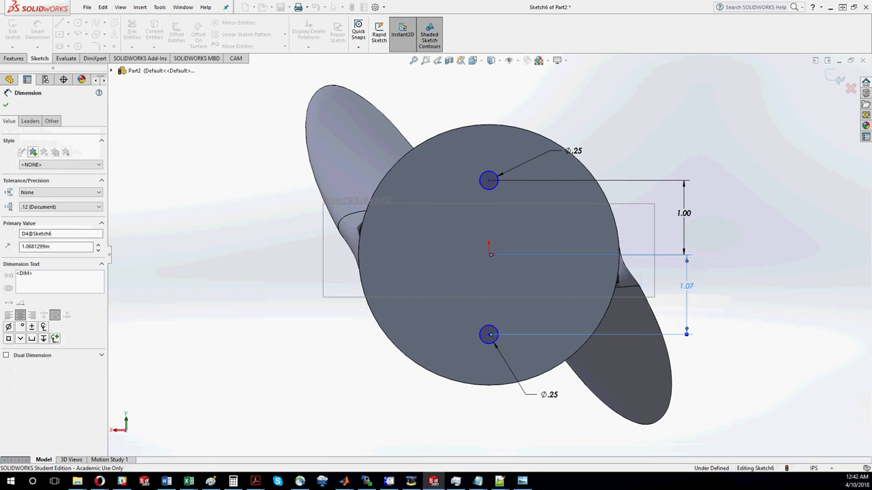
{"action": "left_click", "coordinate": [6, 107]}
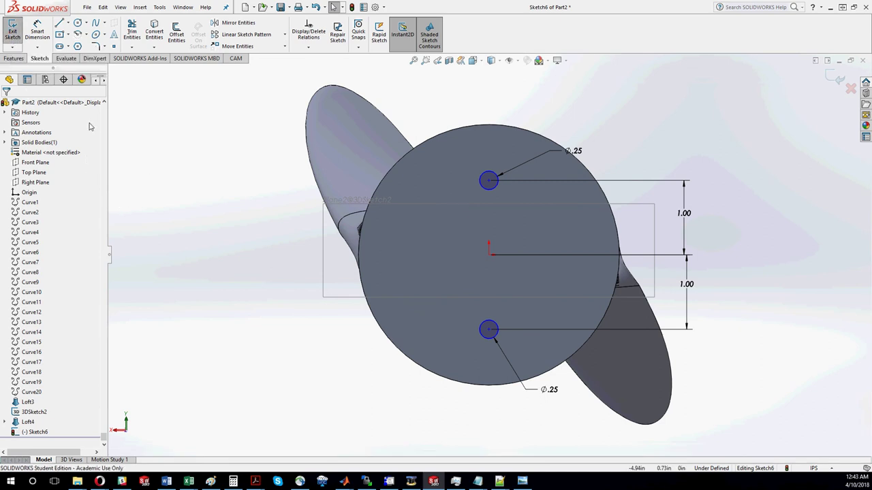
Extrude-cut the two circles with the Through All end condition to make the holes in the root
{"action": "left_click", "coordinate": [15, 31]}
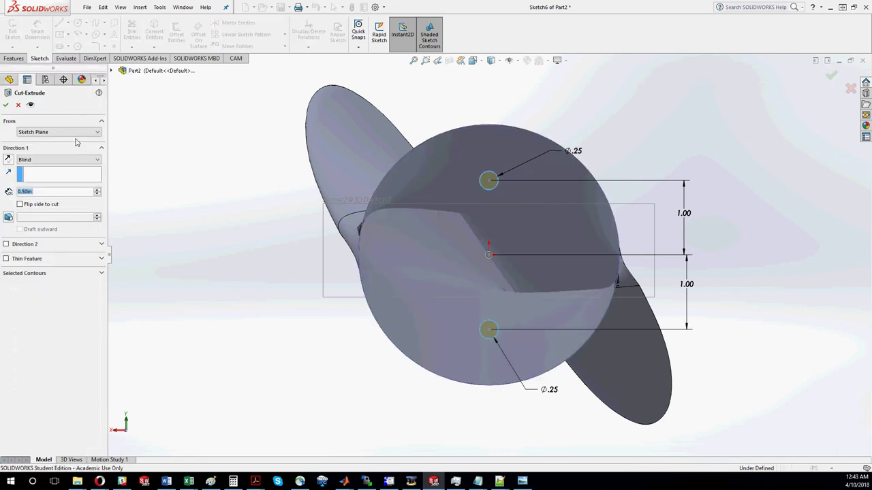
{"action": "left_click", "coordinate": [44, 162]}
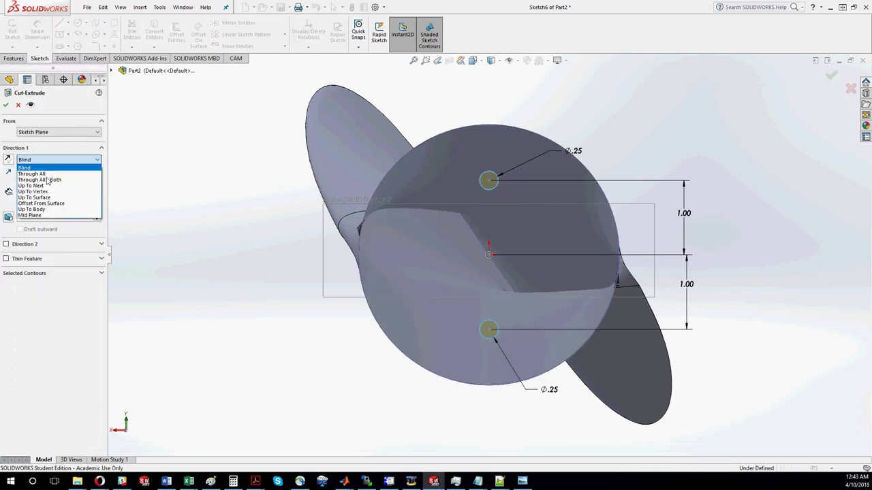
{"action": "left_click", "coordinate": [20, 134]}
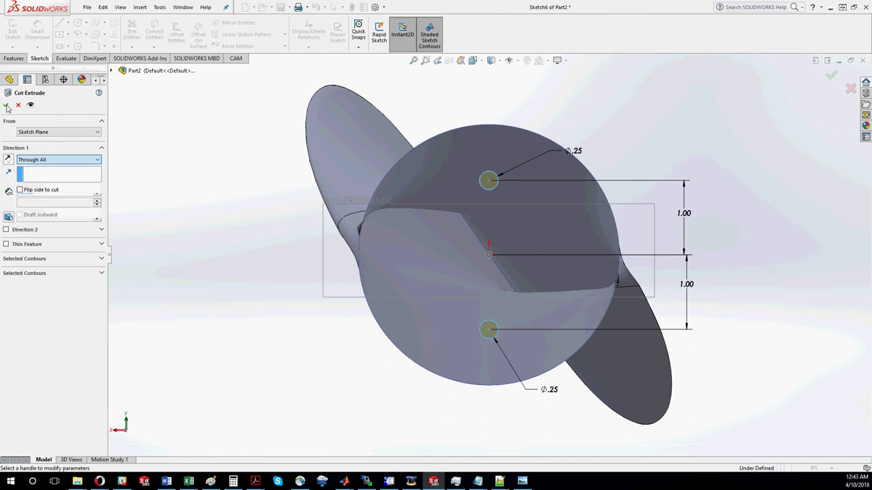
{"action": "key", "text": "Return"}
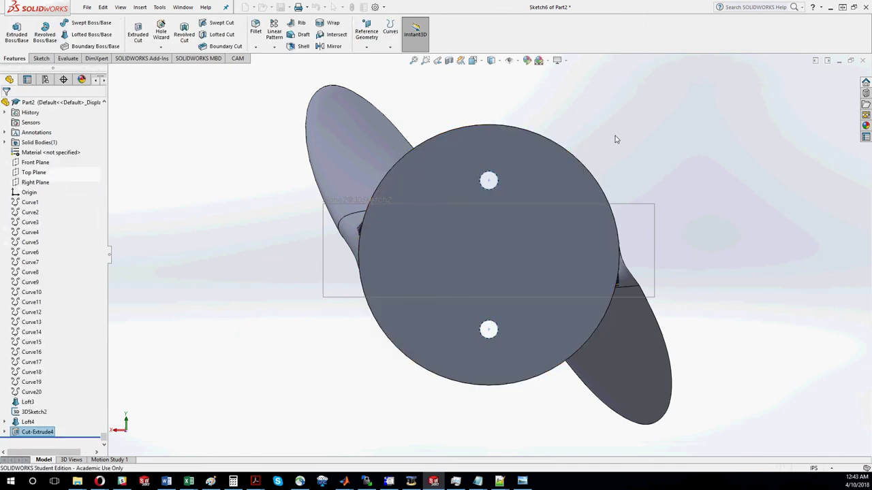
Start another extruded-cut sketch on the circular root face and draw a larger concentric circle around each hole, the upper about 0.61 in in diameter
{"action": "scroll", "coordinate": [564, 166], "scroll_direction": "down", "scroll_amount": 5}
{"action": "middle_click_drag", "start_coordinate": [564, 166], "coordinate": [496, 121]}
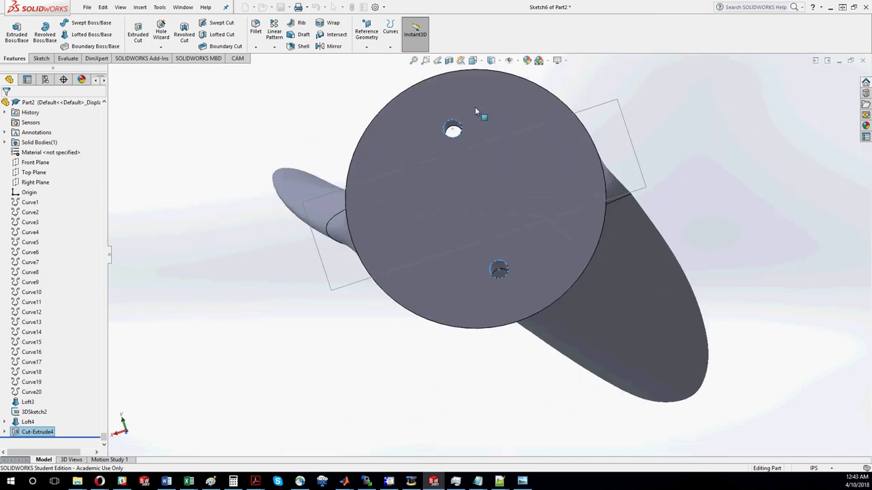
{"action": "key", "text": "ctrl+b"}
{"action": "left_click", "coordinate": [476, 113]}
{"action": "key", "text": "ctrl+8"}
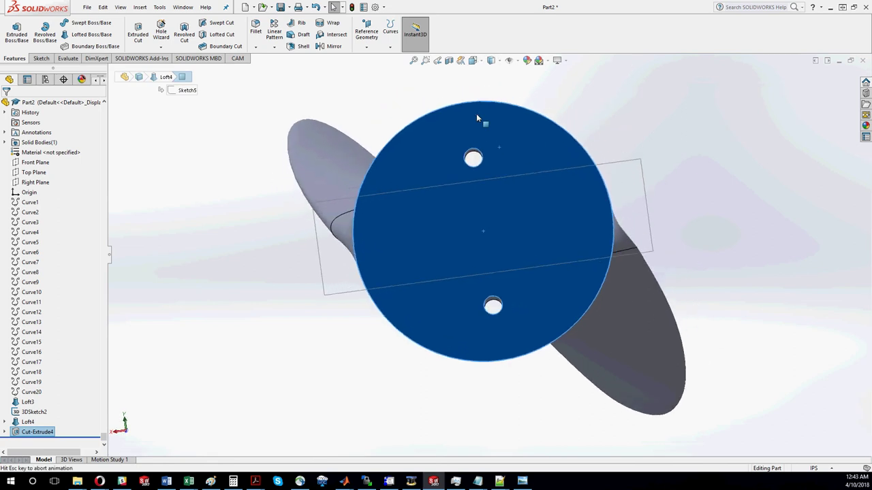
{"action": "left_click", "coordinate": [137, 32]}
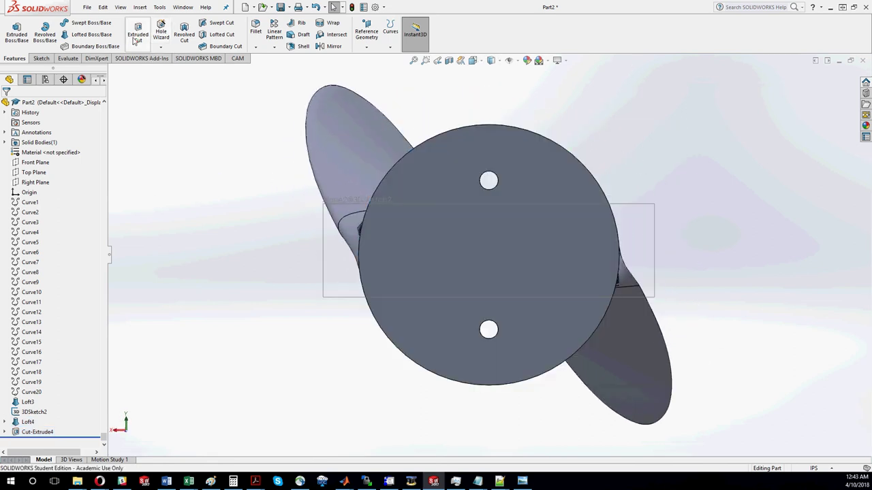
{"action": "left_click", "coordinate": [204, 164]}
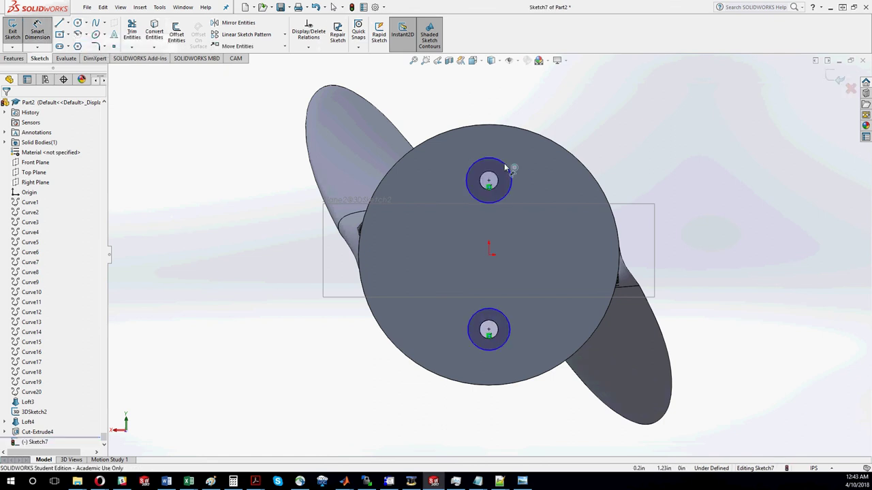
Dimension both larger concentric circles to a 0.5 in diameter
{"action": "left_click", "coordinate": [504, 163]}
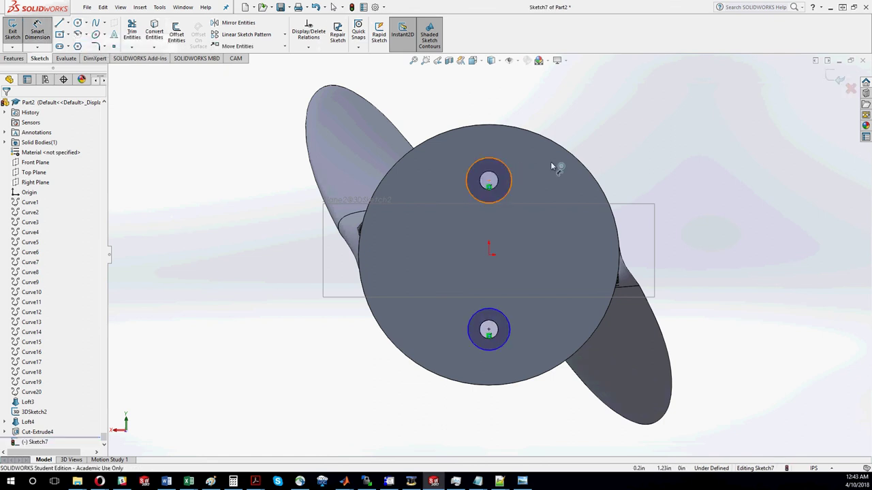
{"action": "left_click", "coordinate": [593, 155]}
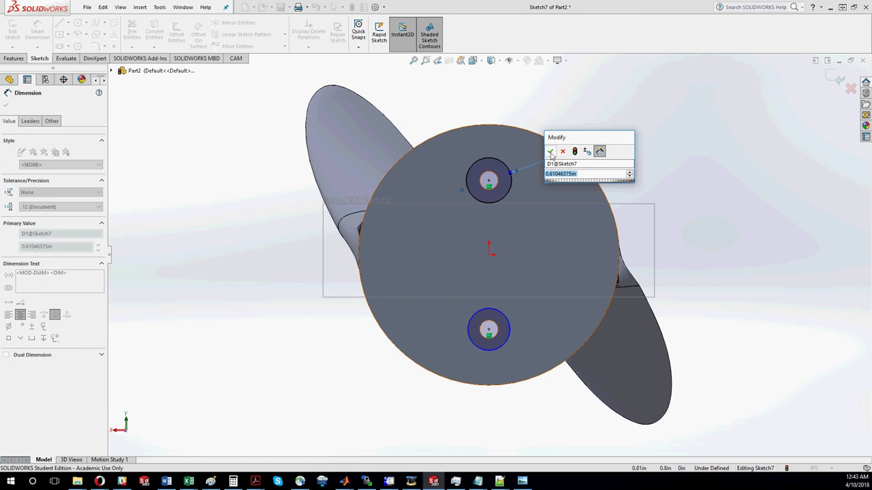
{"action": "type", "text": ".5"}
{"action": "key", "text": "Return"}
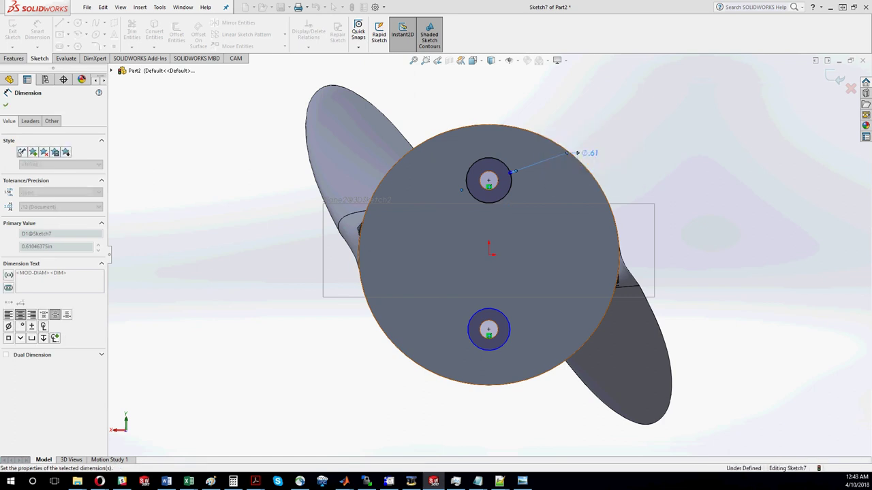
{"action": "left_click", "coordinate": [509, 330]}
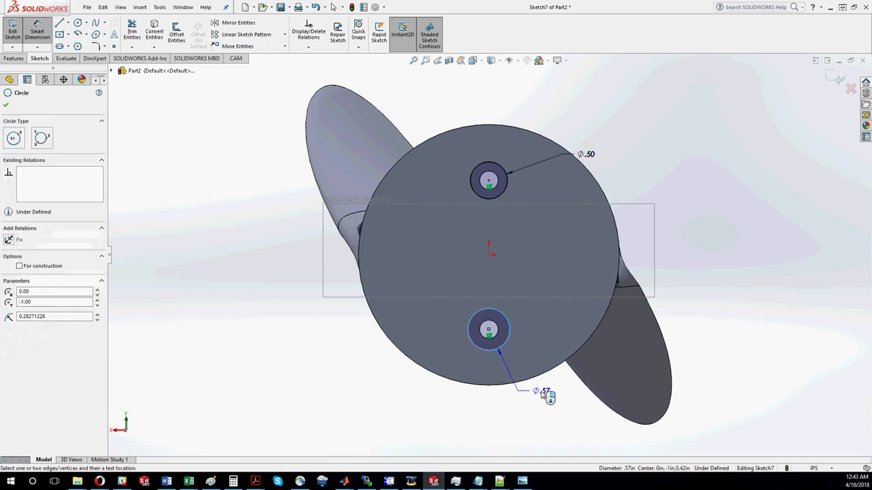
{"action": "left_click", "coordinate": [545, 394]}
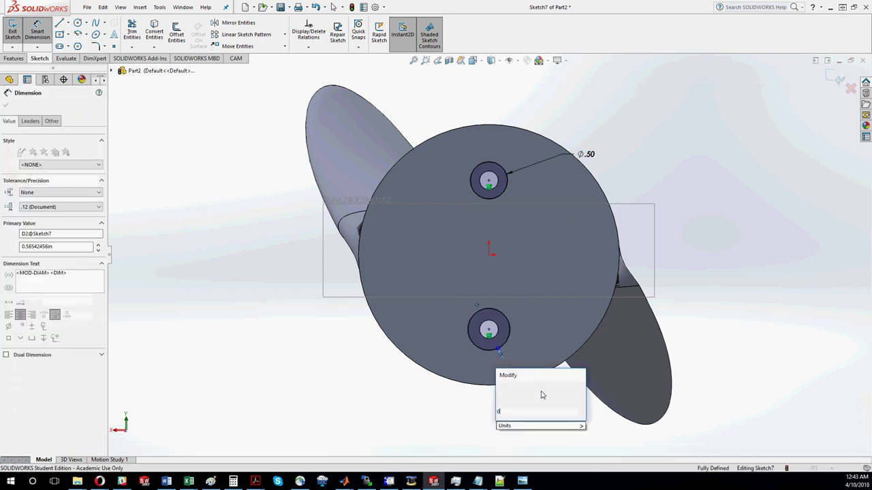
{"action": "type", "text": "0.5"}
{"action": "key", "text": "Return"}
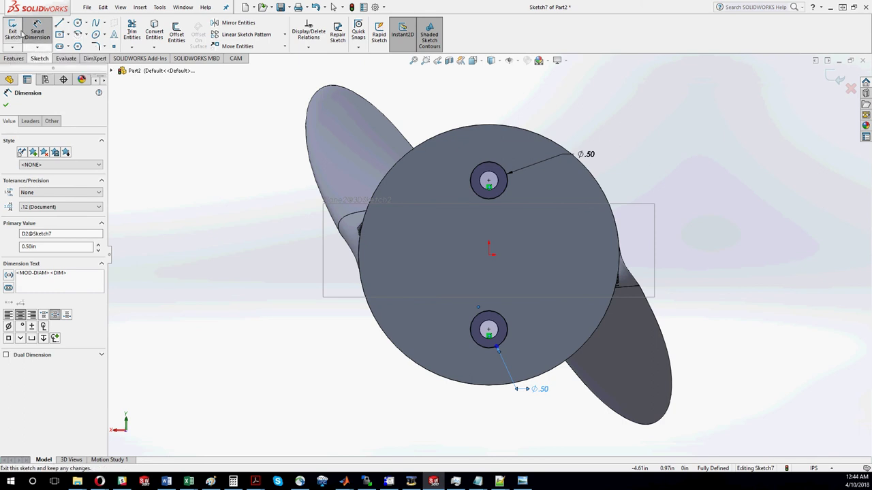
Extrude-cut the two larger circles from a 0.25 in start offset with the Through All end condition
{"action": "left_click", "coordinate": [11, 31]}
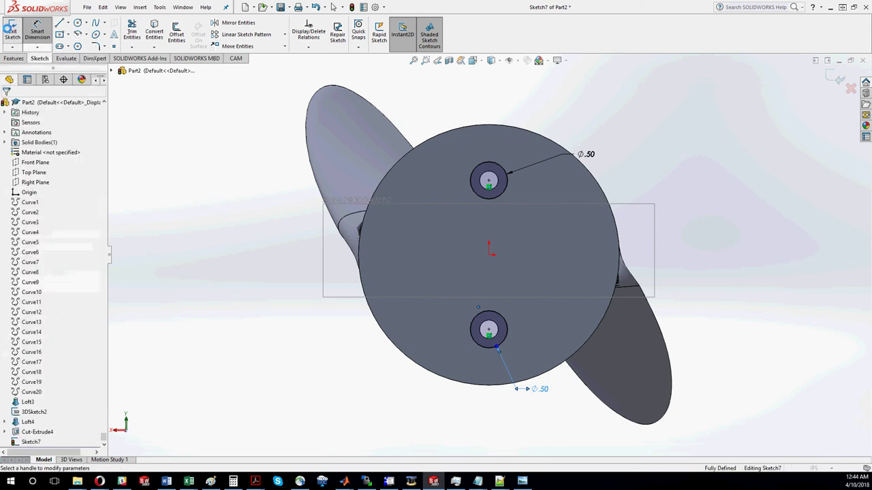
{"action": "left_click", "coordinate": [69, 135]}
{"action": "left_click", "coordinate": [51, 158]}
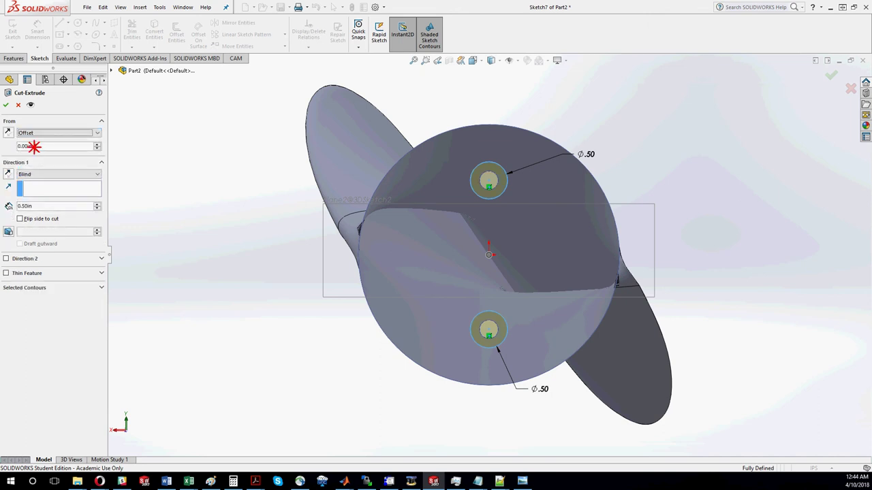
{"action": "left_click", "coordinate": [34, 147]}
{"action": "type", "text": "0.25"}
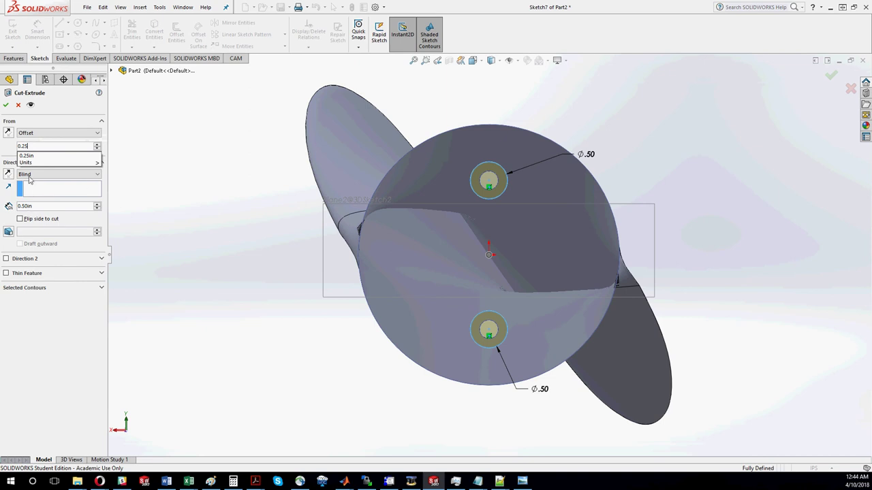
{"action": "left_click", "coordinate": [33, 175]}
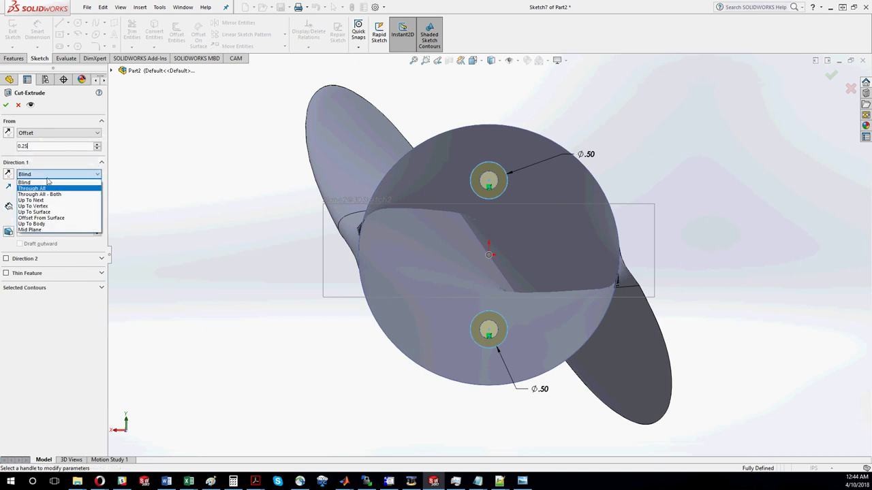
{"action": "left_click", "coordinate": [34, 188]}
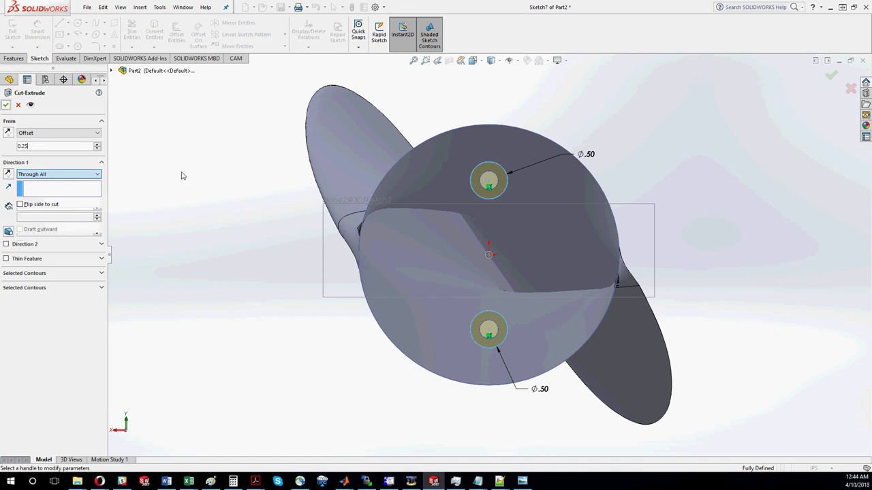
{"action": "key", "text": "Return"}
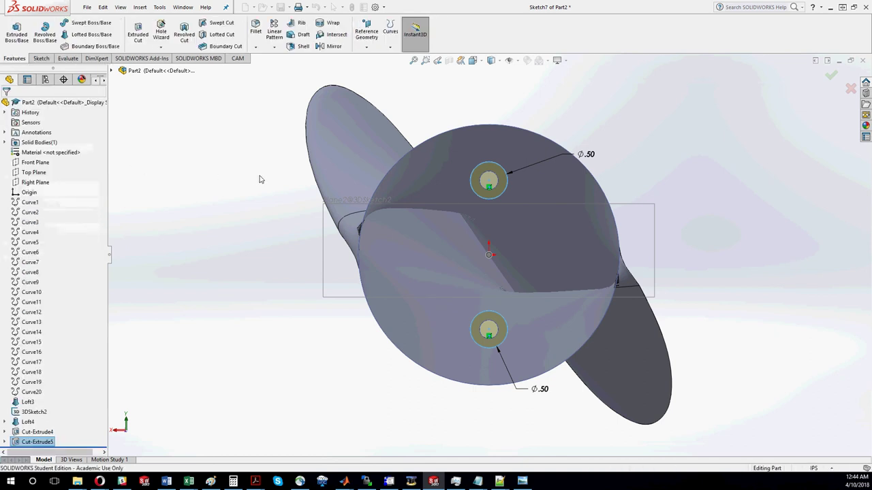
Edit the counterbore cut and reverse the direction of its start offset
{"action": "mouse_move", "coordinate": [261, 179]}
{"action": "middle_mouse_down"}
{"action": "mouse_move", "coordinate": [194, 203]}
{"action": "mouse_move", "coordinate": [222, 222]}
{"action": "middle_mouse_up"}
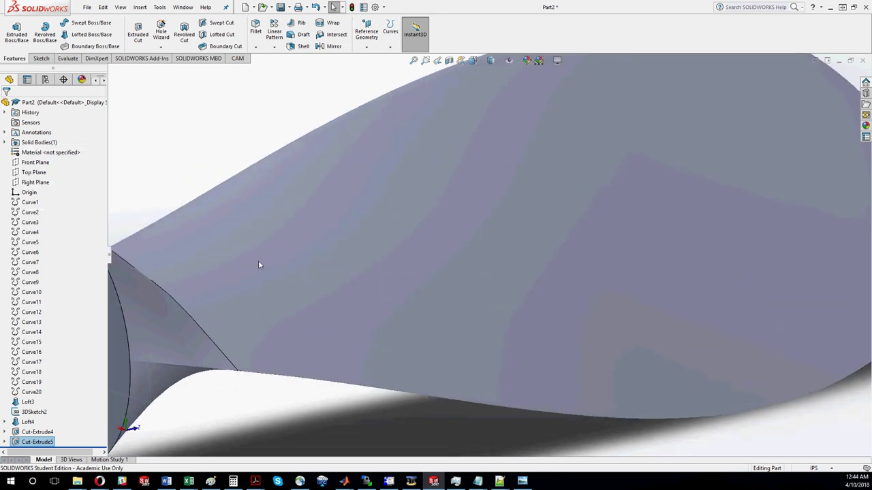
{"action": "right_click", "coordinate": [38, 442]}
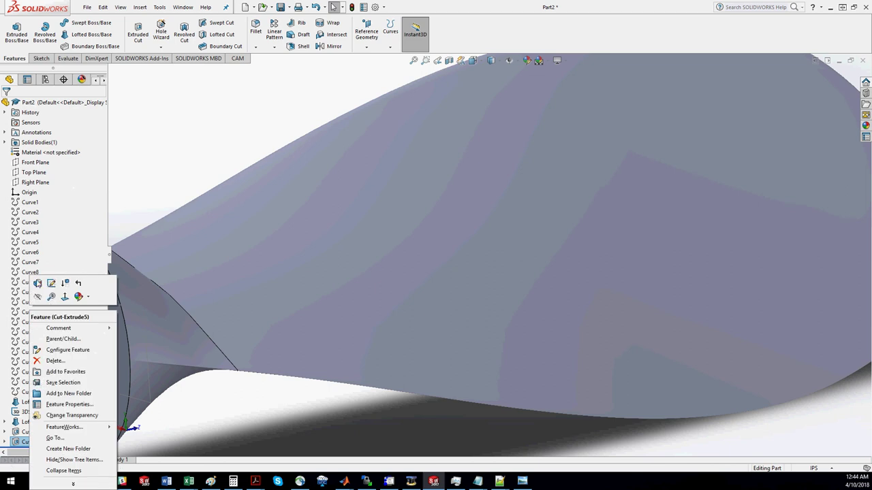
{"action": "left_click", "coordinate": [37, 282]}
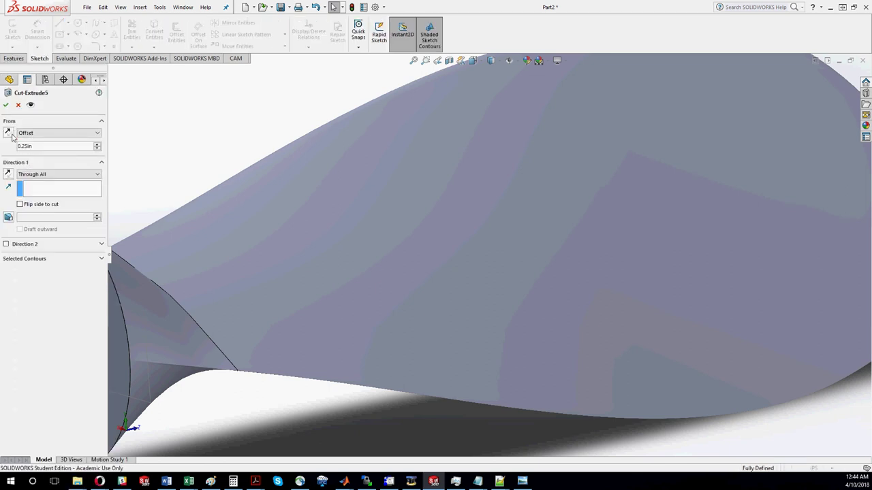
{"action": "left_click", "coordinate": [11, 135]}
{"action": "key", "text": "Return"}
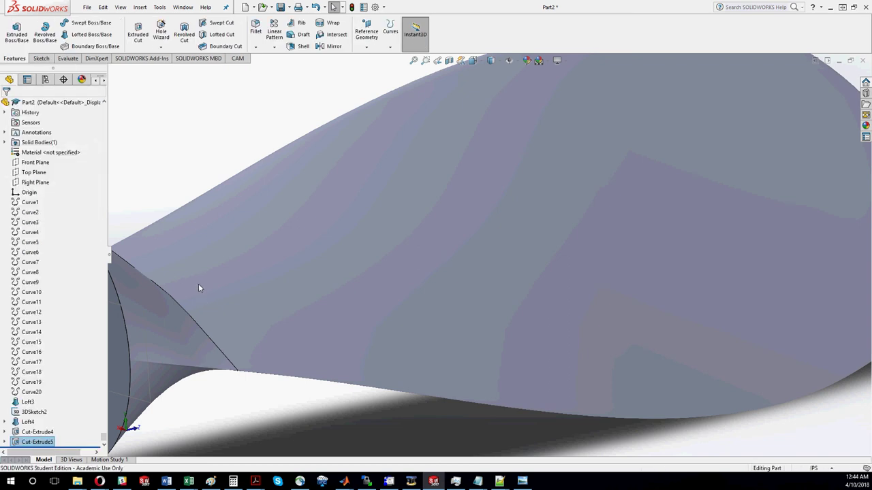
Examine the counterbored holes, the circular root face and the blade from several angles
{"action": "key", "text": "ctrl+7"}
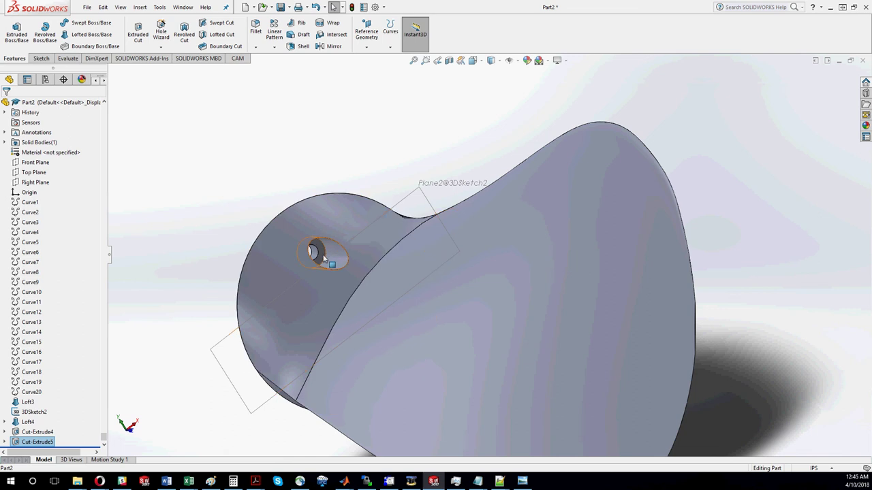
{"action": "scroll", "coordinate": [330, 257], "scroll_direction": "down", "scroll_amount": 2}
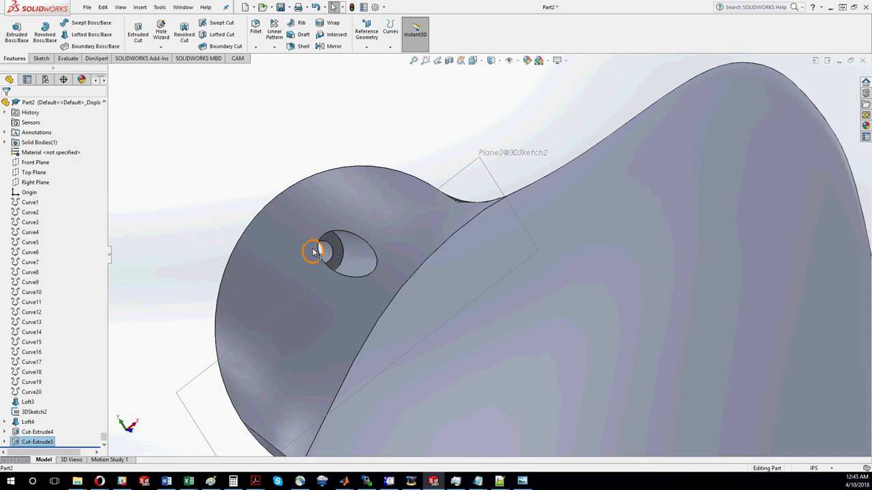
{"action": "middle_click_drag", "start_coordinate": [330, 253], "coordinate": [400, 248]}
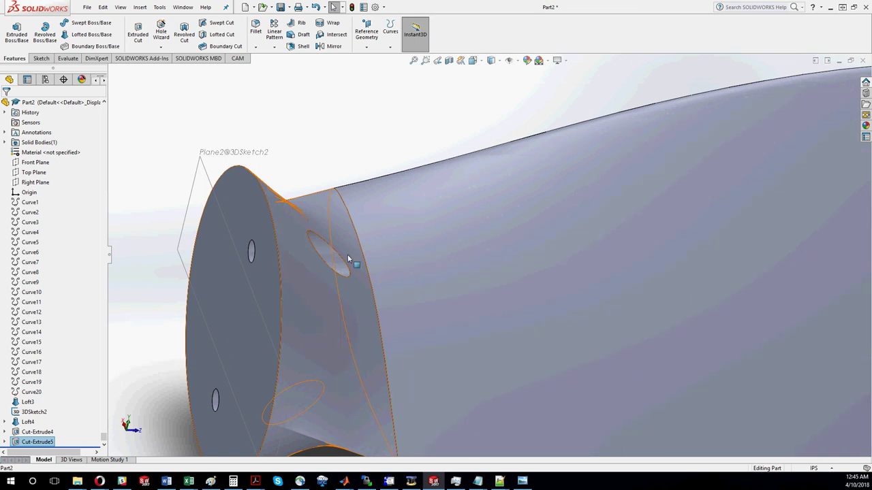
{"action": "scroll", "coordinate": [352, 259], "scroll_direction": "up", "scroll_amount": 3}
{"action": "middle_click_drag", "start_coordinate": [352, 259], "coordinate": [260, 275]}
{"action": "scroll", "coordinate": [544, 382], "scroll_direction": "down", "scroll_amount": 5}
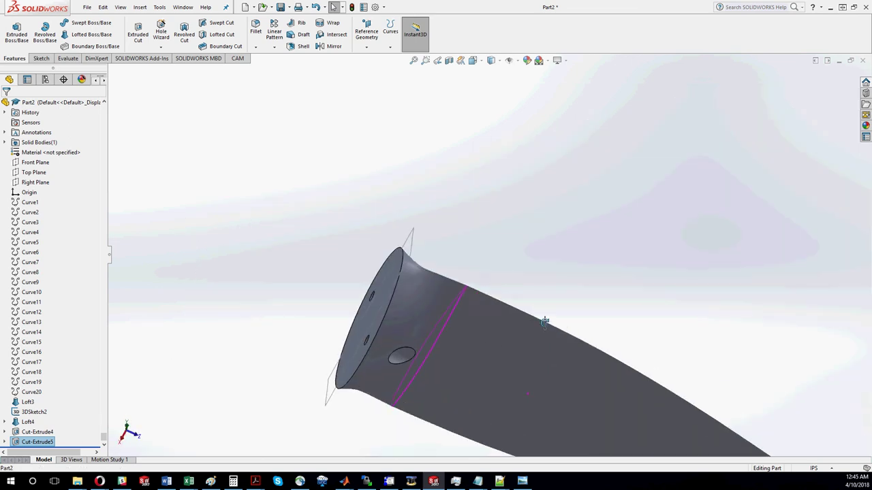
{"action": "mouse_move", "coordinate": [463, 346]}
{"action": "middle_mouse_down"}
{"action": "mouse_move", "coordinate": [474, 350]}
{"action": "mouse_move", "coordinate": [454, 349]}
{"action": "middle_mouse_up"}
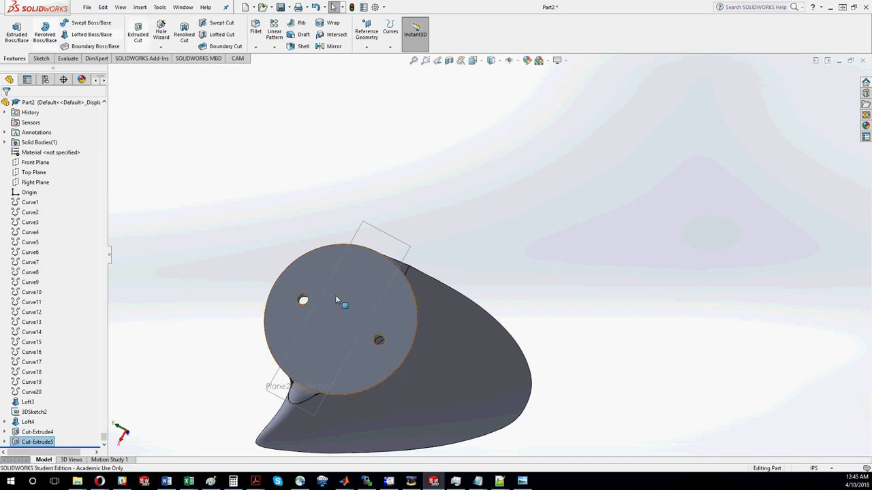
{"action": "middle_click_drag", "start_coordinate": [496, 300], "coordinate": [426, 422]}
{"action": "mouse_move", "coordinate": [447, 342]}
{"action": "middle_mouse_down"}
{"action": "mouse_move", "coordinate": [454, 277]}
{"action": "mouse_move", "coordinate": [506, 294]}
{"action": "mouse_move", "coordinate": [491, 283]}
{"action": "mouse_move", "coordinate": [480, 310]}
{"action": "mouse_move", "coordinate": [525, 289]}
{"action": "mouse_move", "coordinate": [519, 275]}
{"action": "mouse_move", "coordinate": [445, 261]}
{"action": "mouse_move", "coordinate": [380, 367]}
{"action": "mouse_move", "coordinate": [366, 379]}
{"action": "mouse_move", "coordinate": [296, 379]}
{"action": "mouse_move", "coordinate": [280, 363]}
{"action": "mouse_move", "coordinate": [293, 369]}
{"action": "mouse_move", "coordinate": [286, 403]}
{"action": "mouse_move", "coordinate": [294, 395]}
{"action": "middle_mouse_up"}
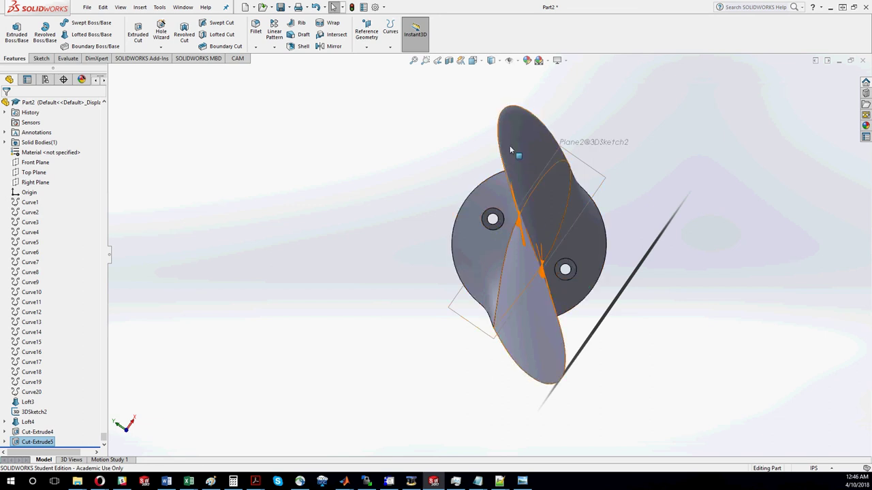
{"action": "middle_click_drag", "start_coordinate": [525, 136], "coordinate": [529, 127]}
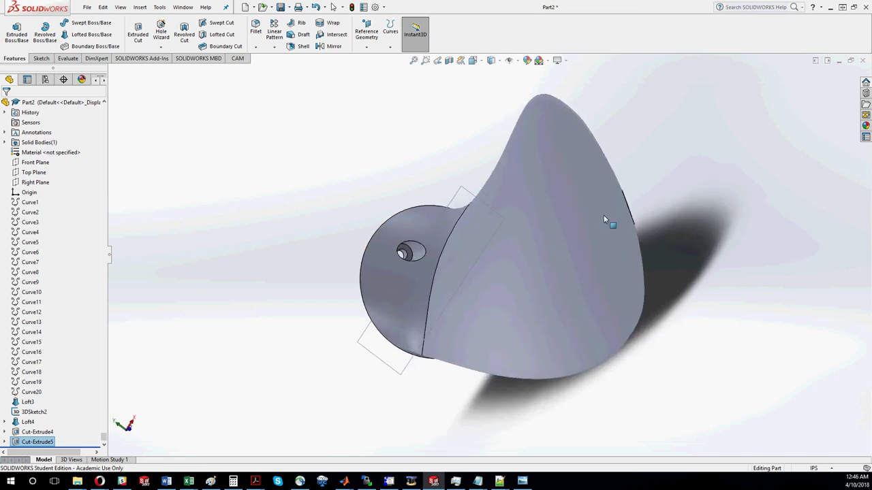
{"action": "middle_click_drag", "start_coordinate": [643, 238], "coordinate": [538, 256]}
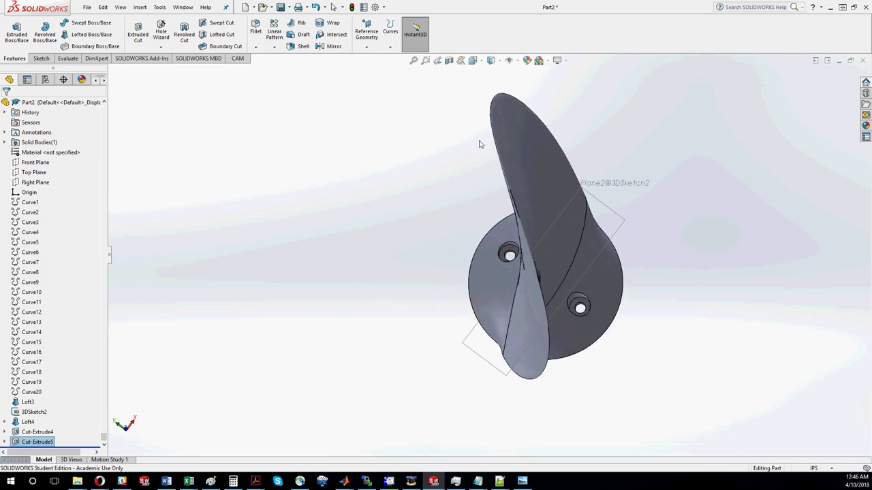
{"action": "key", "text": "Escape"}
{"action": "mouse_move", "coordinate": [521, 480]}
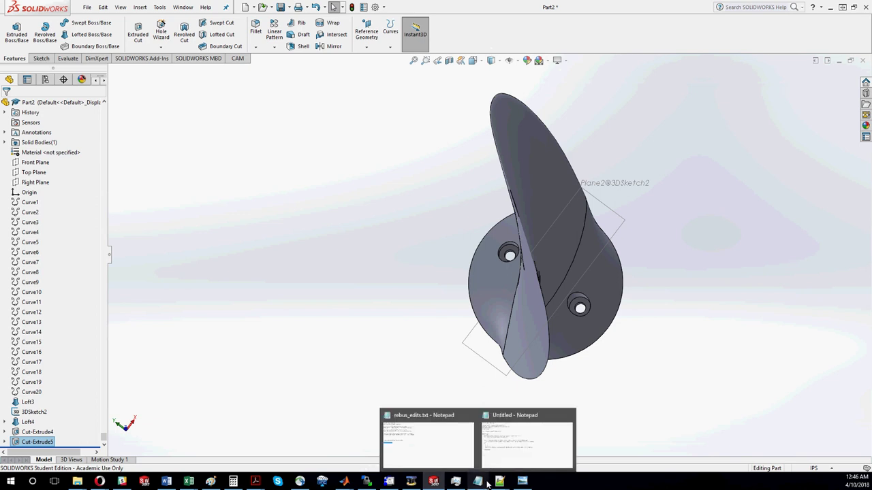
{"action": "left_click", "coordinate": [435, 225]}
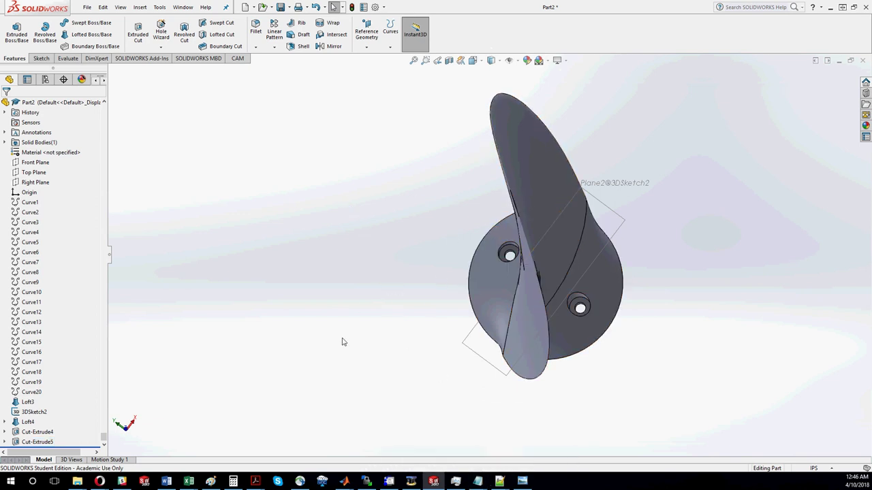
Review the unit system in the document properties, keeping IPS (inch, pound, second)
{"action": "left_click", "coordinate": [384, 8]}
{"action": "left_click", "coordinate": [391, 19]}
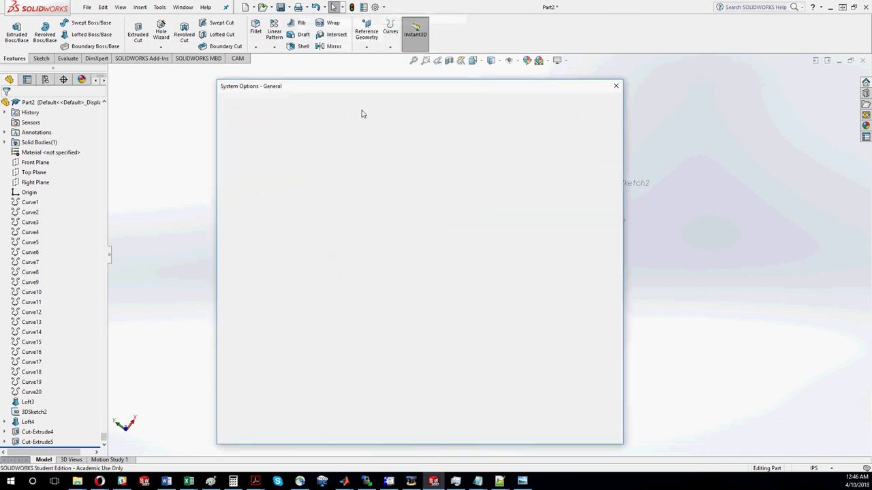
{"action": "left_click", "coordinate": [292, 103]}
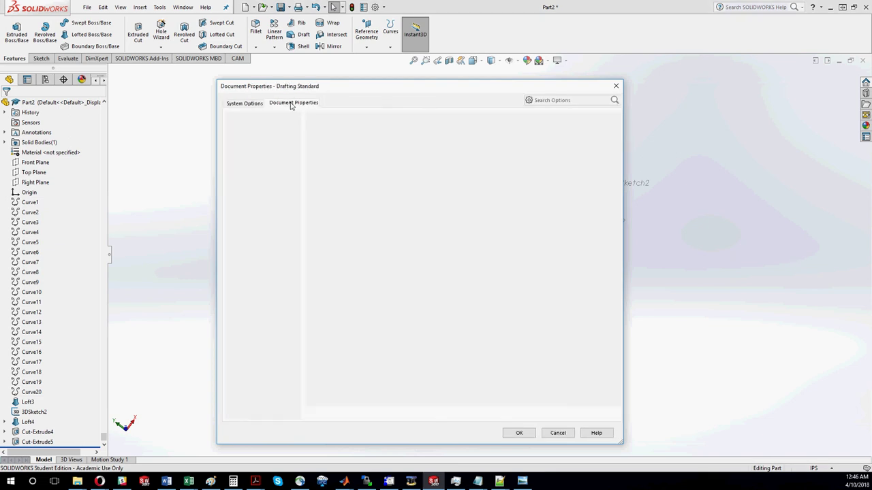
{"action": "left_click", "coordinate": [233, 181]}
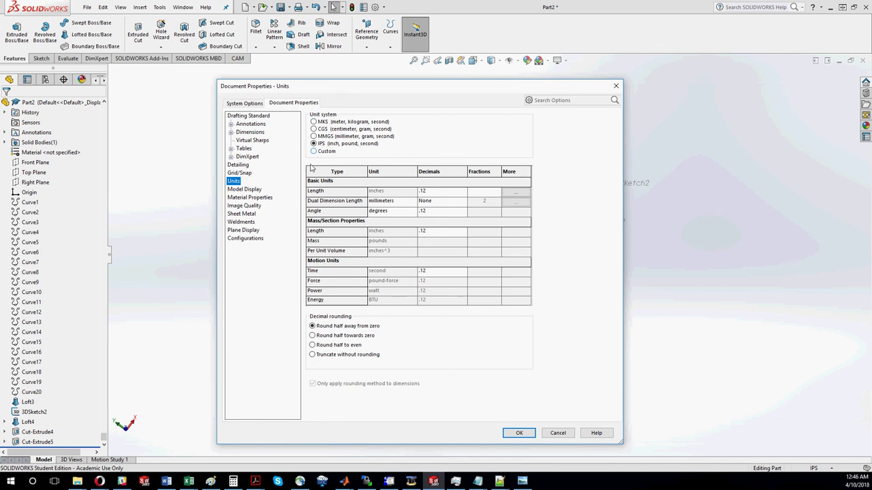
{"action": "left_click", "coordinate": [521, 433]}
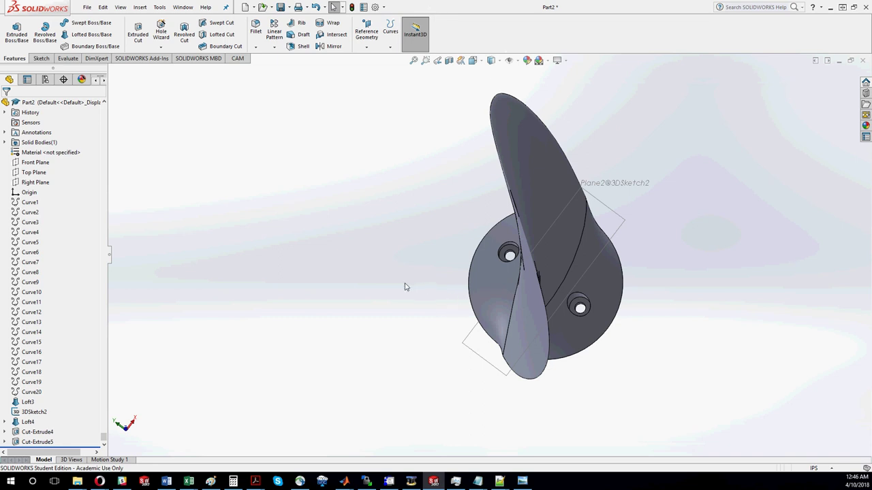
{"action": "middle_click_drag", "start_coordinate": [397, 266], "coordinate": [403, 226]}
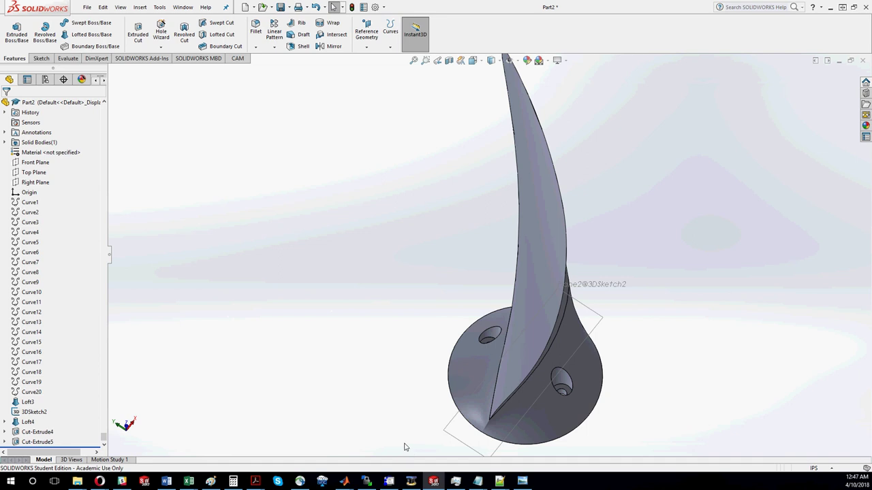
{"action": "mouse_move", "coordinate": [425, 369]}
{"action": "middle_mouse_down"}
{"action": "mouse_move", "coordinate": [432, 312]}
{"action": "mouse_move", "coordinate": [448, 303]}
{"action": "mouse_move", "coordinate": [421, 369]}
{"action": "middle_mouse_up"}
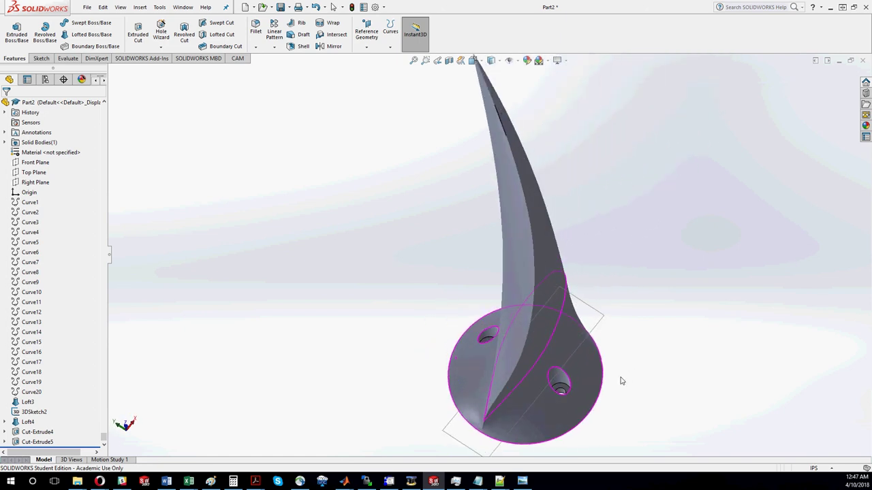
{"action": "scroll", "coordinate": [621, 381], "scroll_direction": "up", "scroll_amount": 2}
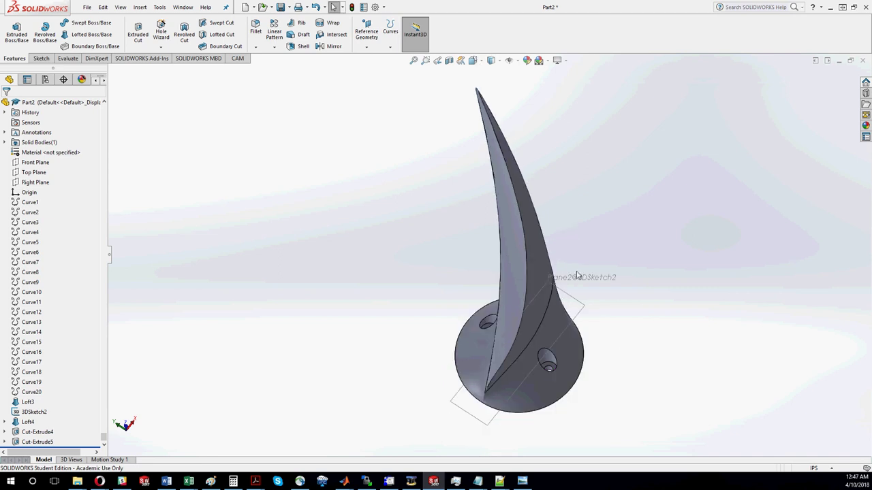
{"action": "key", "text": "ctrl+5"}
{"action": "middle_click_drag", "start_coordinate": [569, 304], "coordinate": [574, 284]}
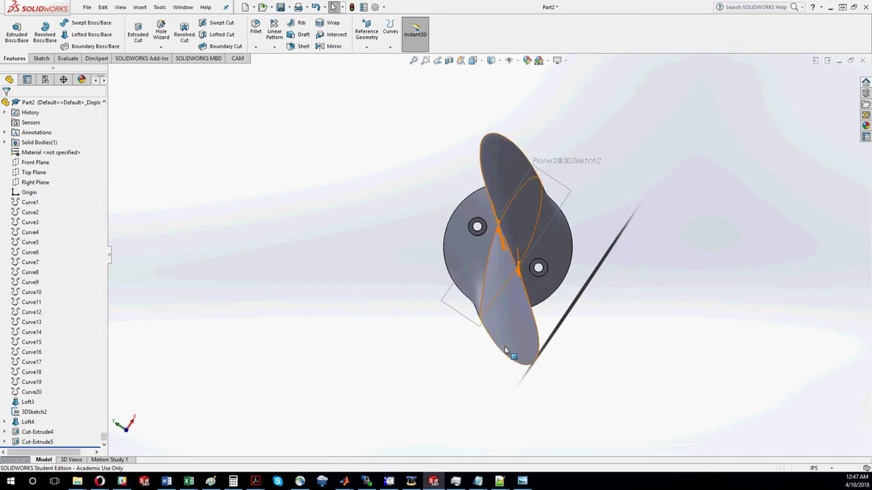